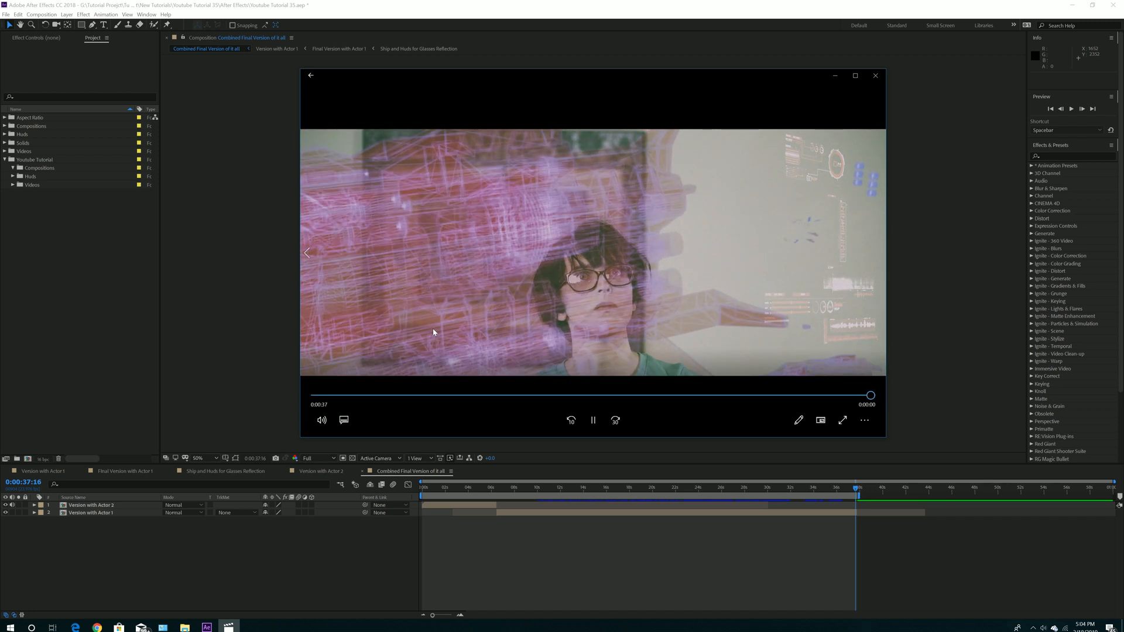
Review several moments of the rendered Combined Final Version of it all video and pause the playback.
{"action": "left_click", "coordinate": [437, 395]}
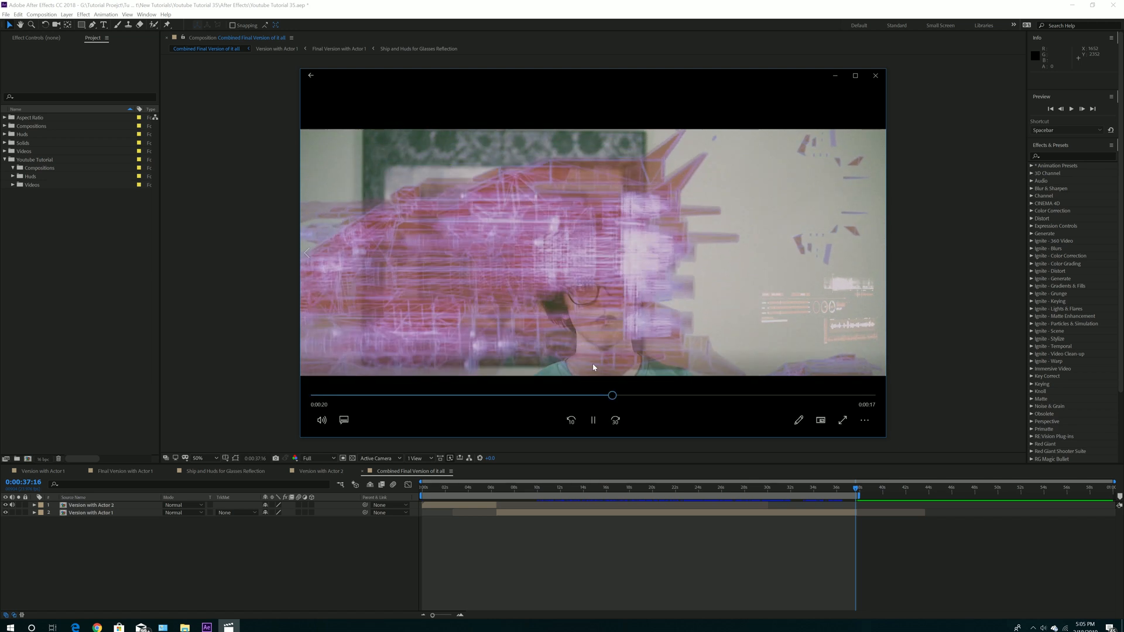
{"action": "left_click", "coordinate": [476, 396]}
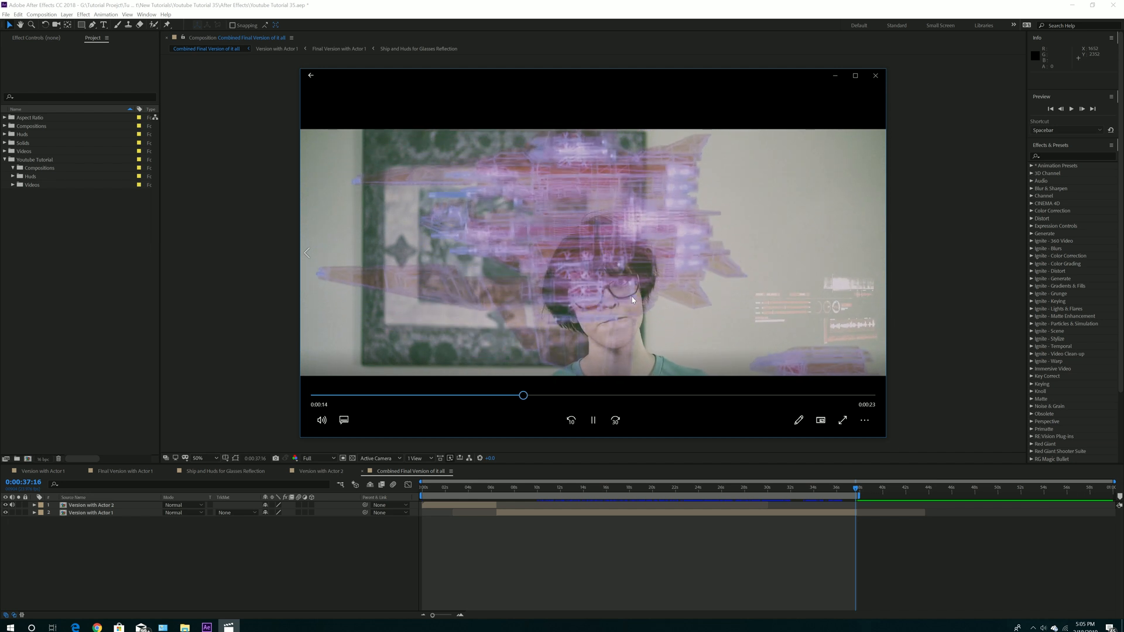
{"action": "left_click", "coordinate": [434, 396]}
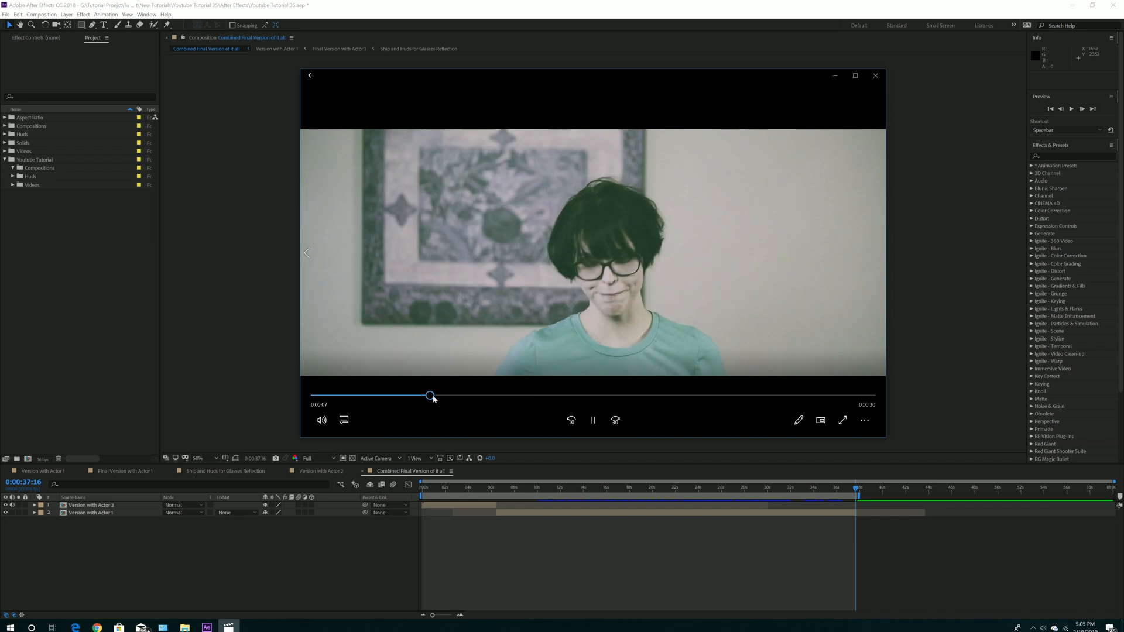
{"action": "left_click", "coordinate": [427, 395]}
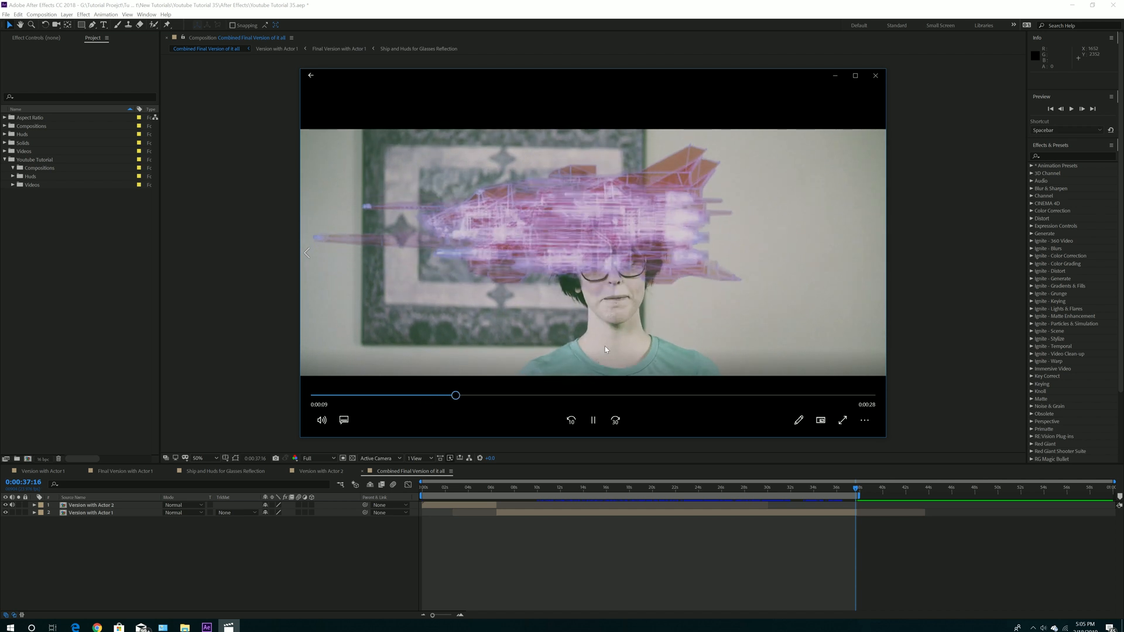
{"action": "left_click", "coordinate": [436, 396]}
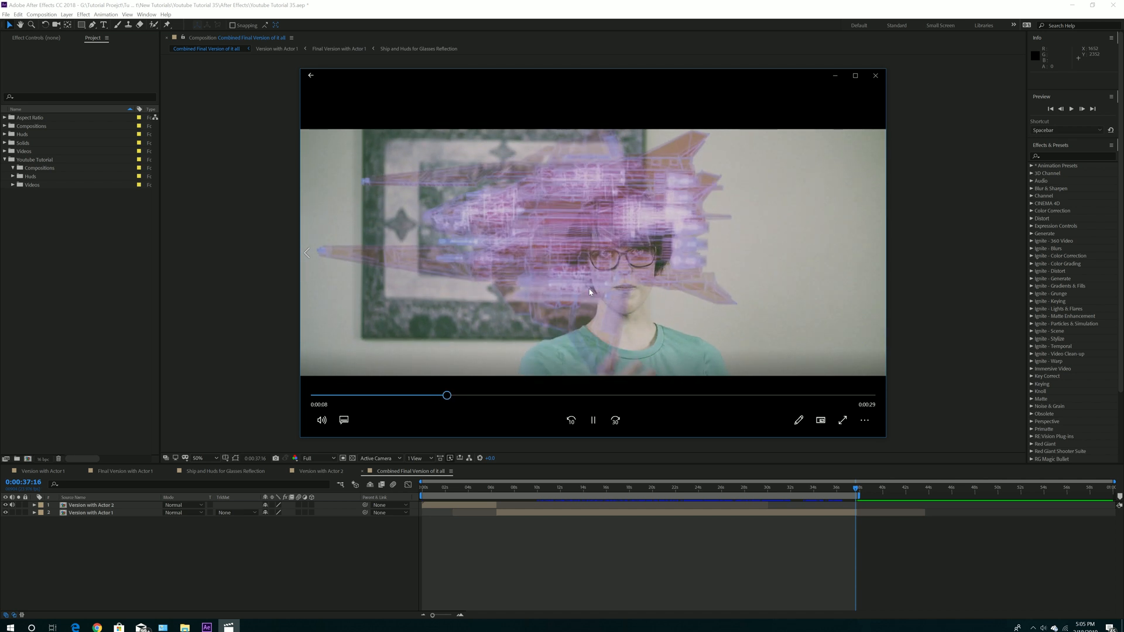
{"action": "left_click", "coordinate": [597, 421]}
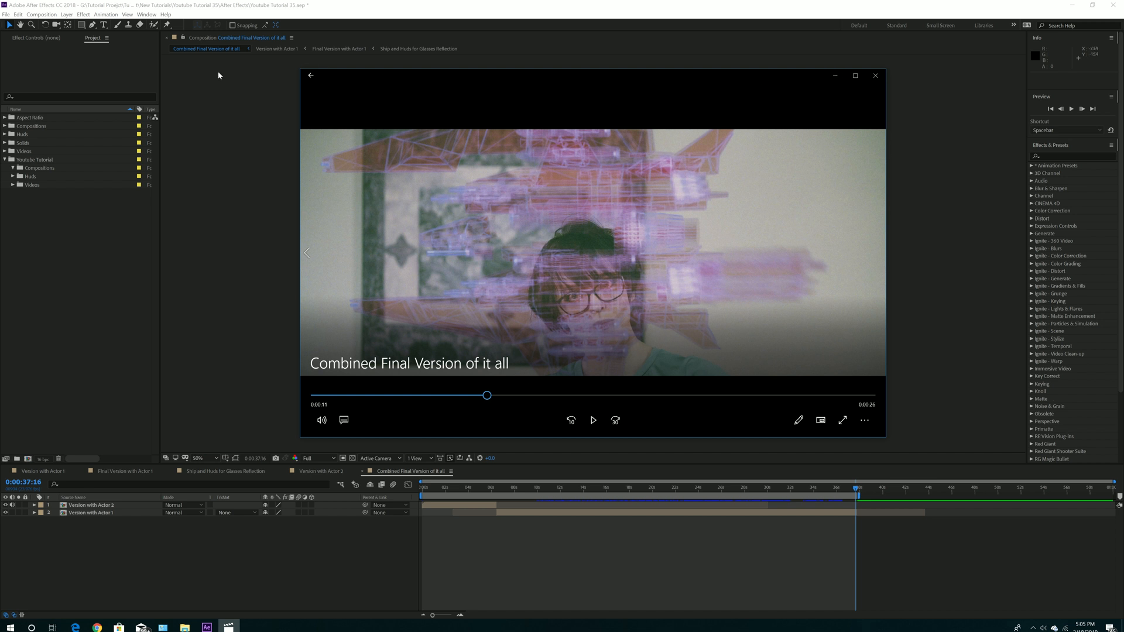
Check the Huds and Videos subfolders of the Youtube Tutorial folder in the After Effects project.
{"action": "left_click", "coordinate": [110, 17]}
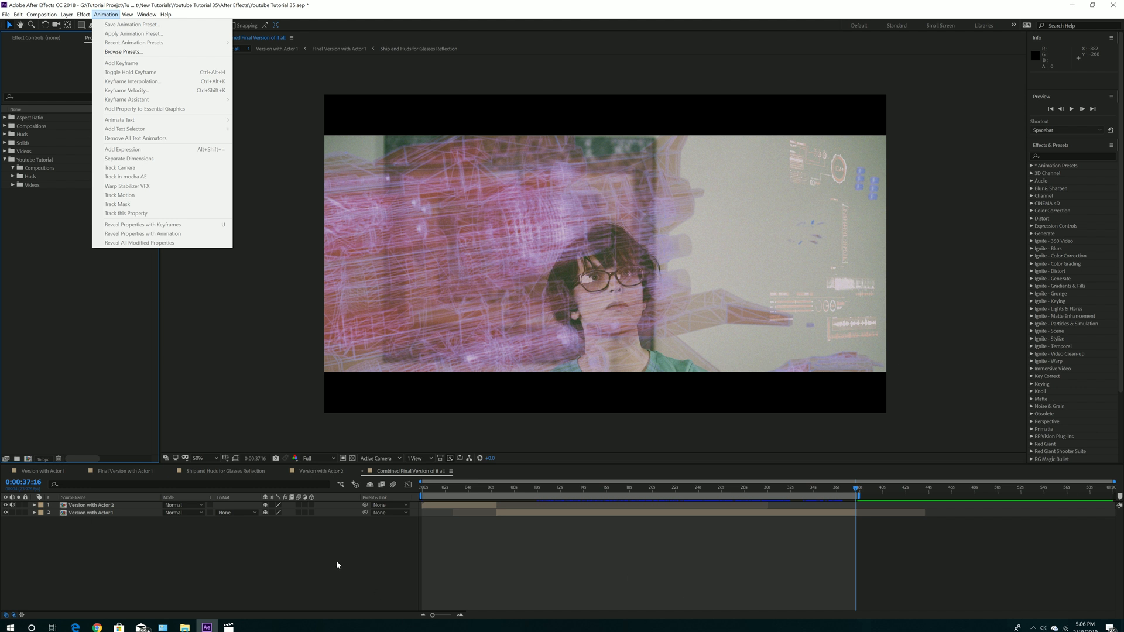
{"action": "left_click", "coordinate": [352, 568]}
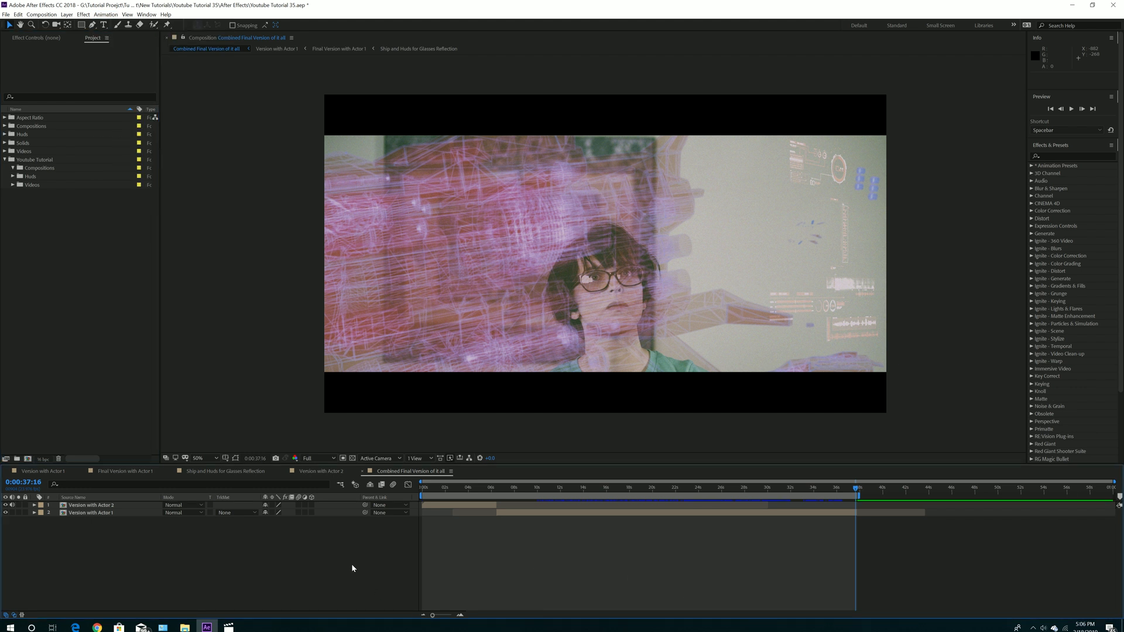
{"action": "left_click", "coordinate": [12, 177]}
{"action": "left_click", "coordinate": [13, 177]}
{"action": "left_click", "coordinate": [13, 185]}
{"action": "left_click", "coordinate": [13, 186]}
Switch to File Explorer and inspect the Hud and OBJ folders inside Youtube Tutorial 35 Folder.
{"action": "left_click", "coordinate": [185, 627]}
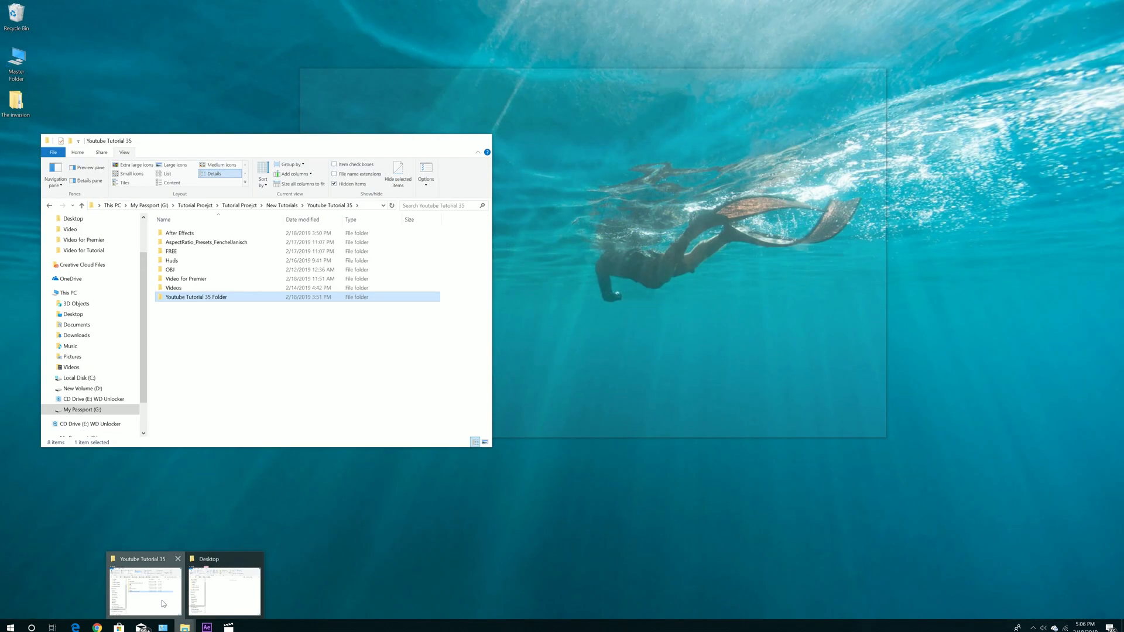
{"action": "left_click", "coordinate": [146, 590]}
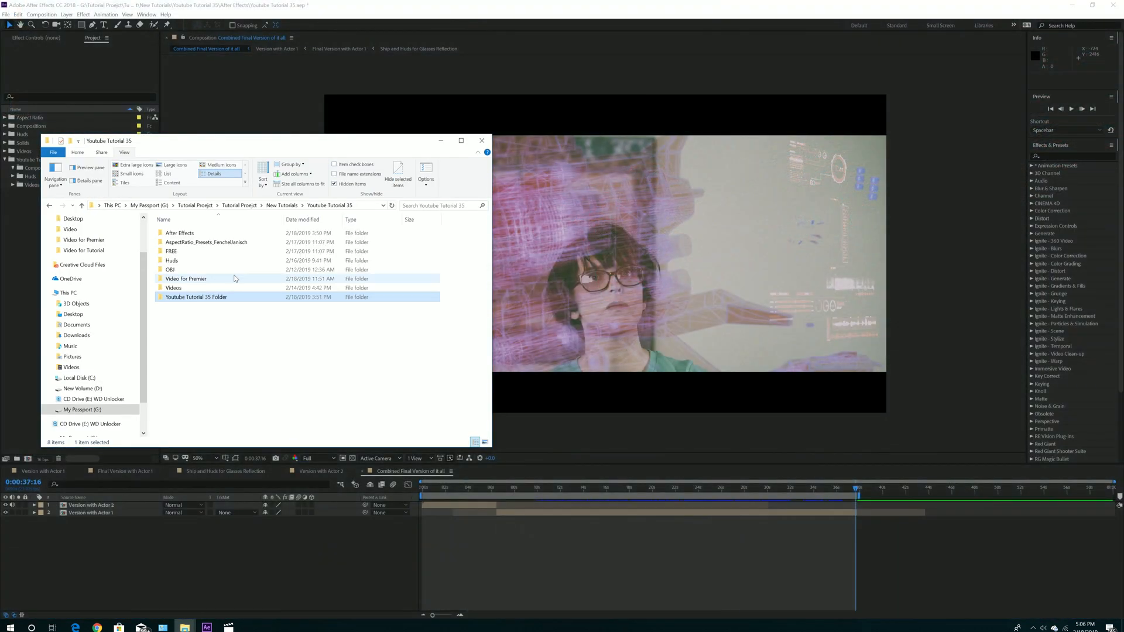
{"action": "double_click", "coordinate": [197, 297]}
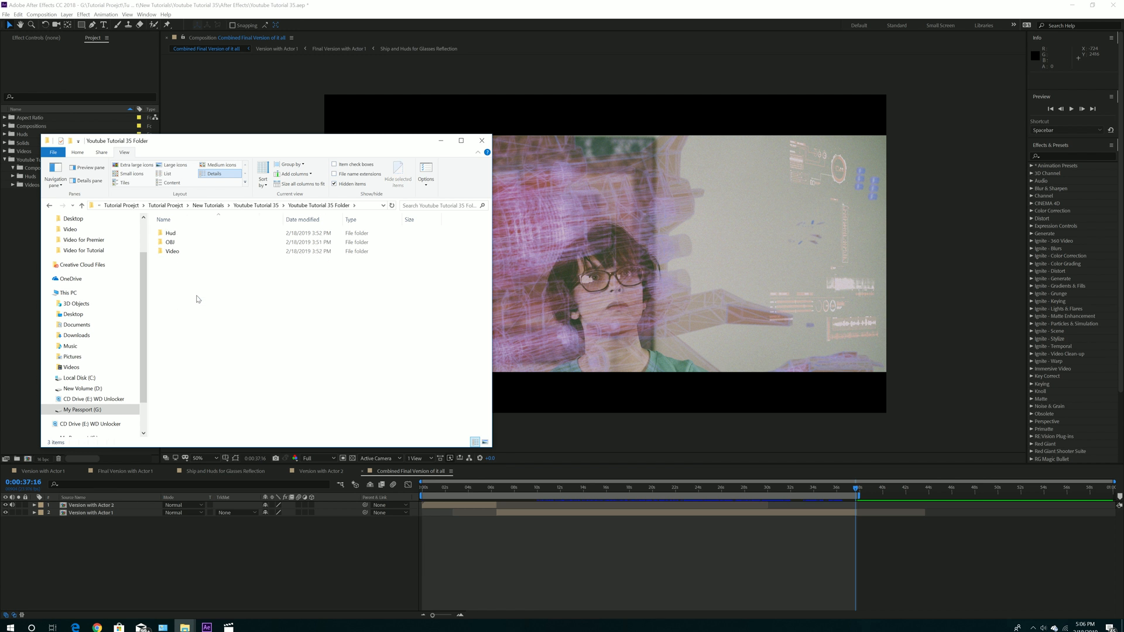
{"action": "double_click", "coordinate": [179, 235]}
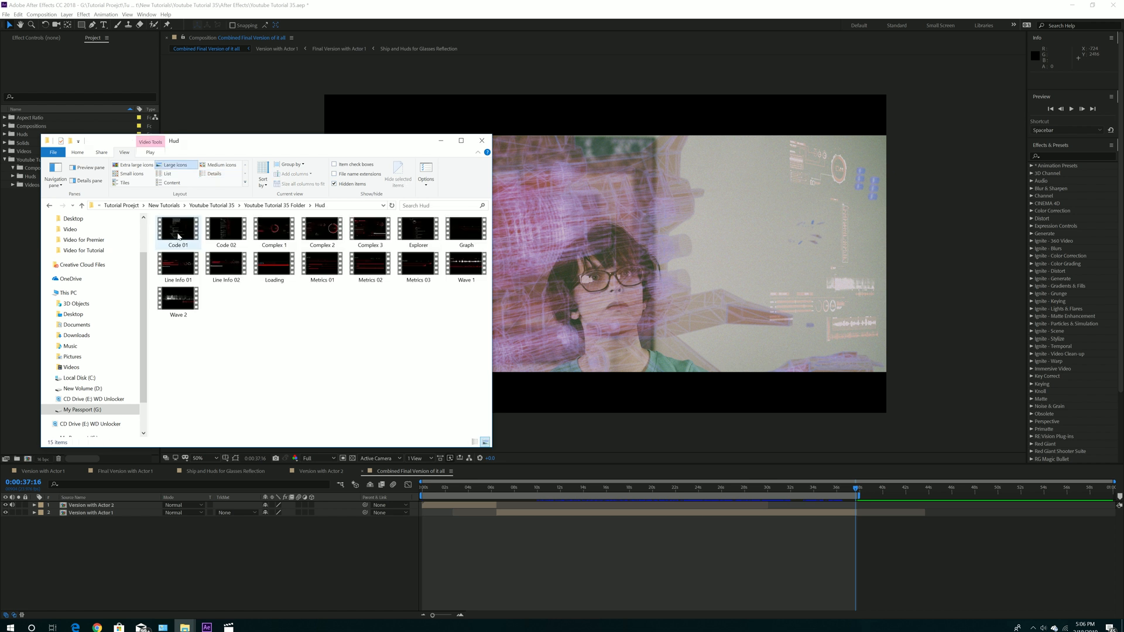
{"action": "left_click", "coordinate": [50, 206]}
{"action": "double_click", "coordinate": [179, 245]}
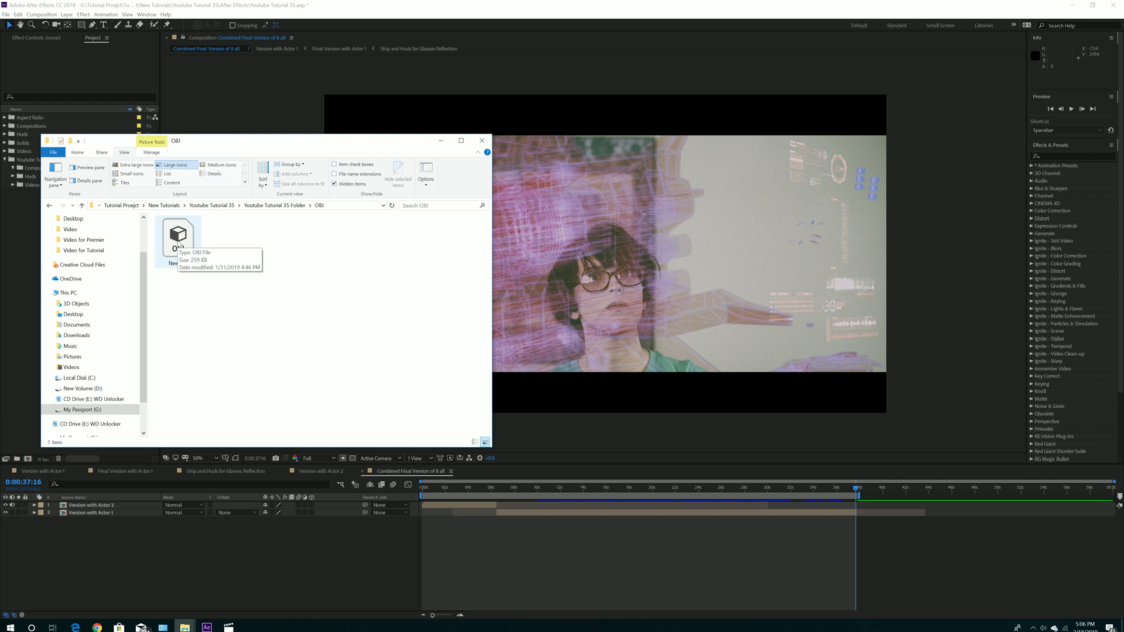
{"action": "left_click", "coordinate": [50, 206]}
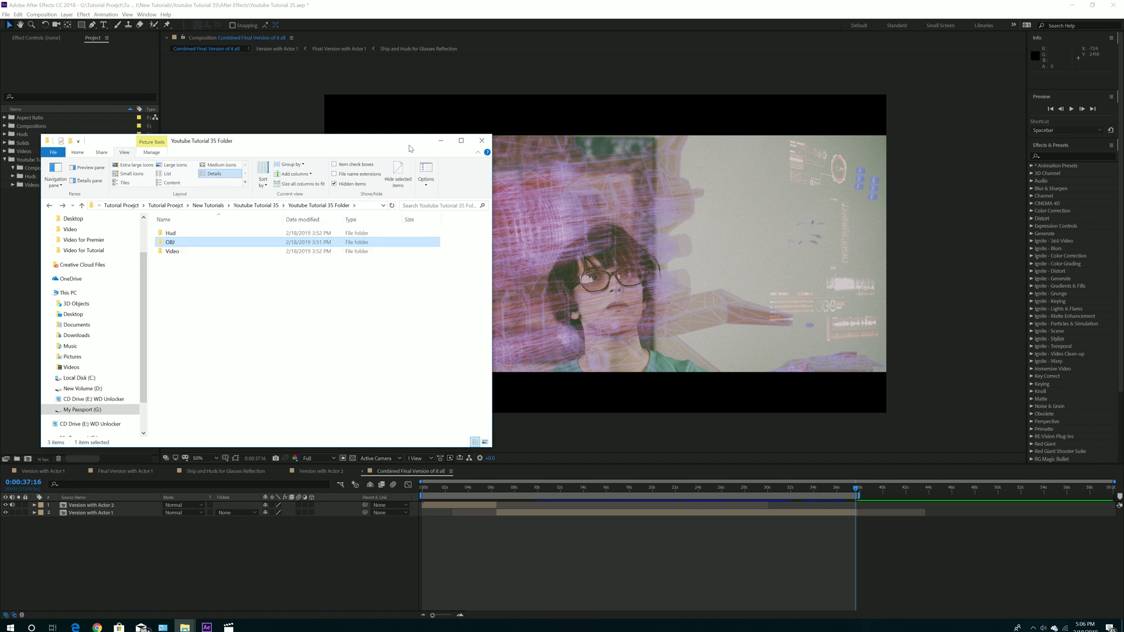
{"action": "left_click", "coordinate": [441, 141]}
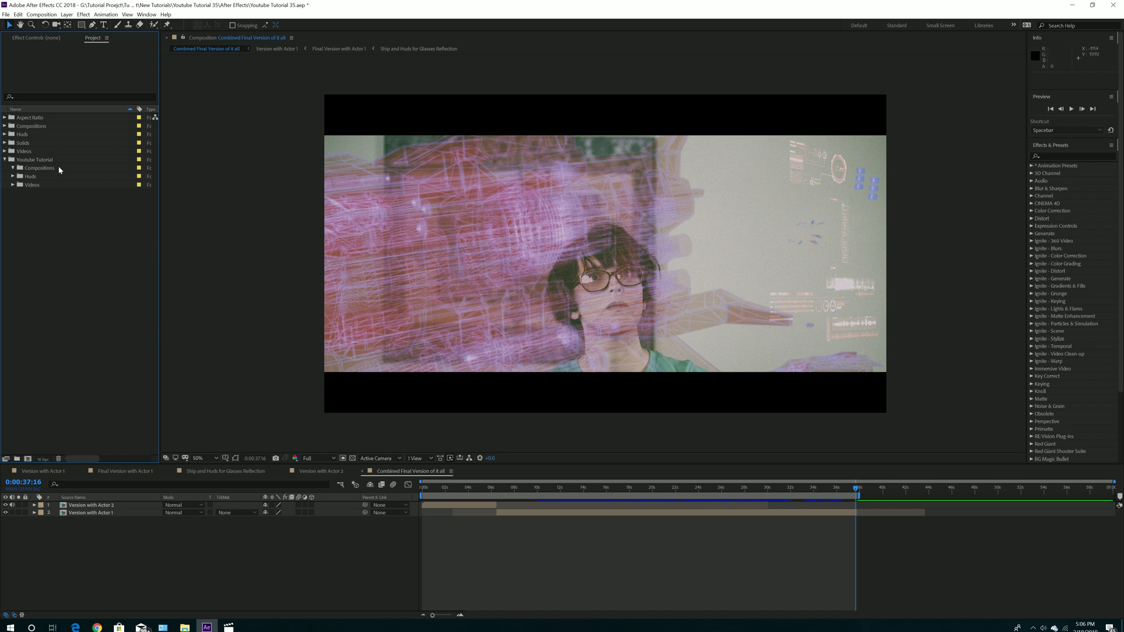
Create a composition named Huds in the Youtube Tutorial Compositions folder, using the UHD 4K 23.976 preset.
{"action": "left_click", "coordinate": [32, 168]}
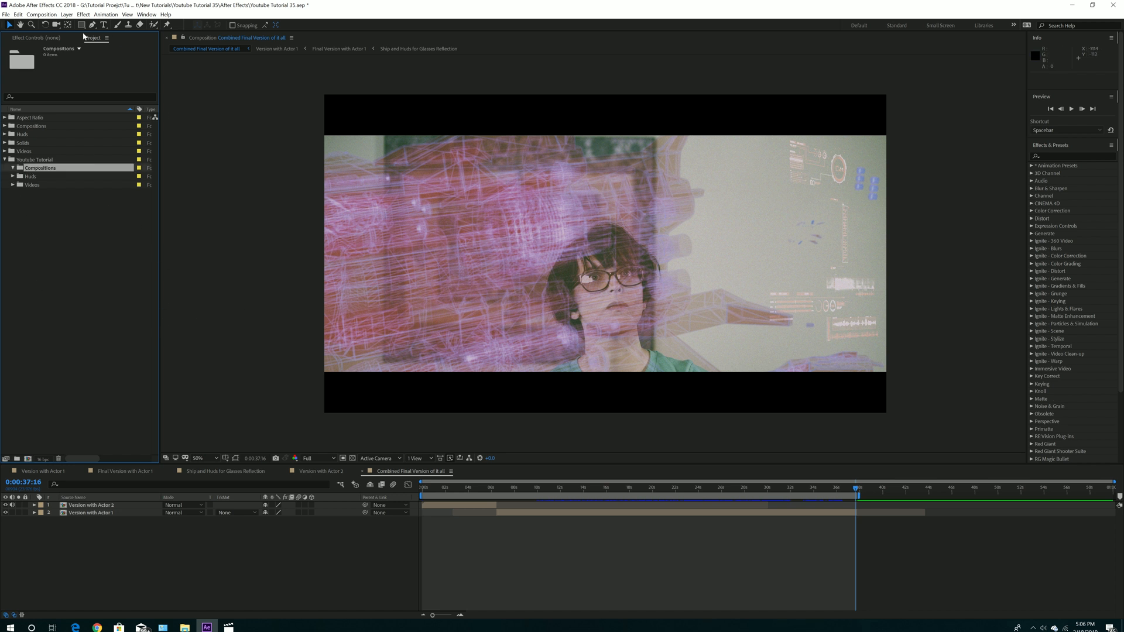
{"action": "left_click", "coordinate": [42, 15]}
{"action": "left_click", "coordinate": [50, 25]}
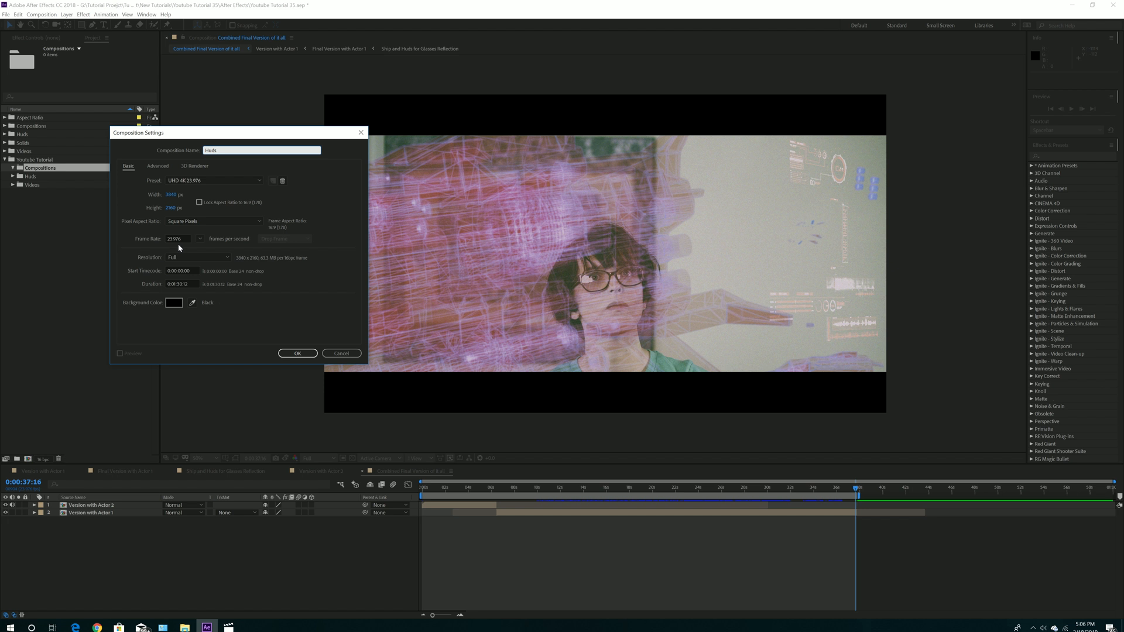
{"action": "left_click", "coordinate": [305, 354]}
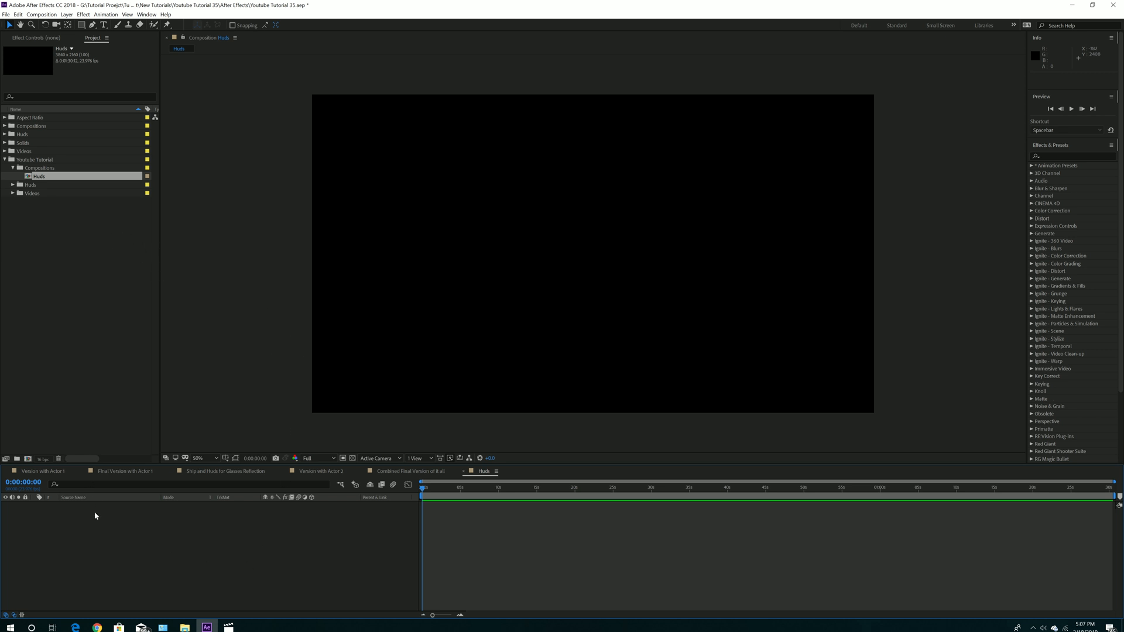
Add C0009.MP4 to the Huds timeline, cut off its first 0:00:03:05 and align it with the composition's start.
{"action": "left_click", "coordinate": [12, 193]}
{"action": "left_click_drag", "start_coordinate": [60, 201], "coordinate": [91, 515]}
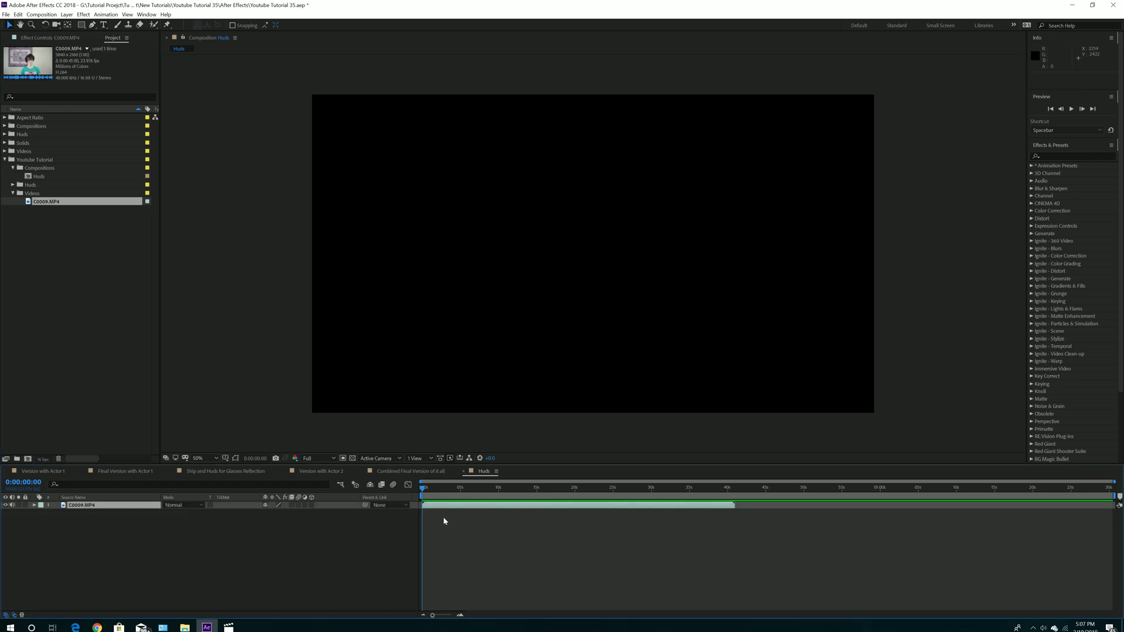
{"action": "left_click_drag", "start_coordinate": [424, 492], "coordinate": [447, 497]}
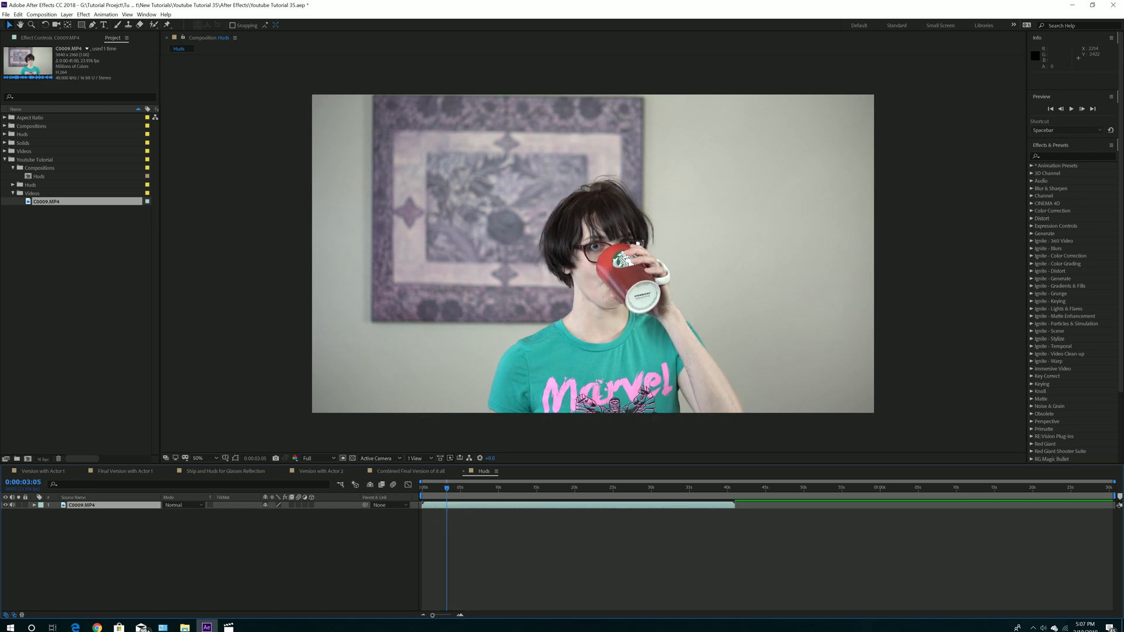
{"action": "left_click_drag", "start_coordinate": [423, 505], "coordinate": [439, 507]}
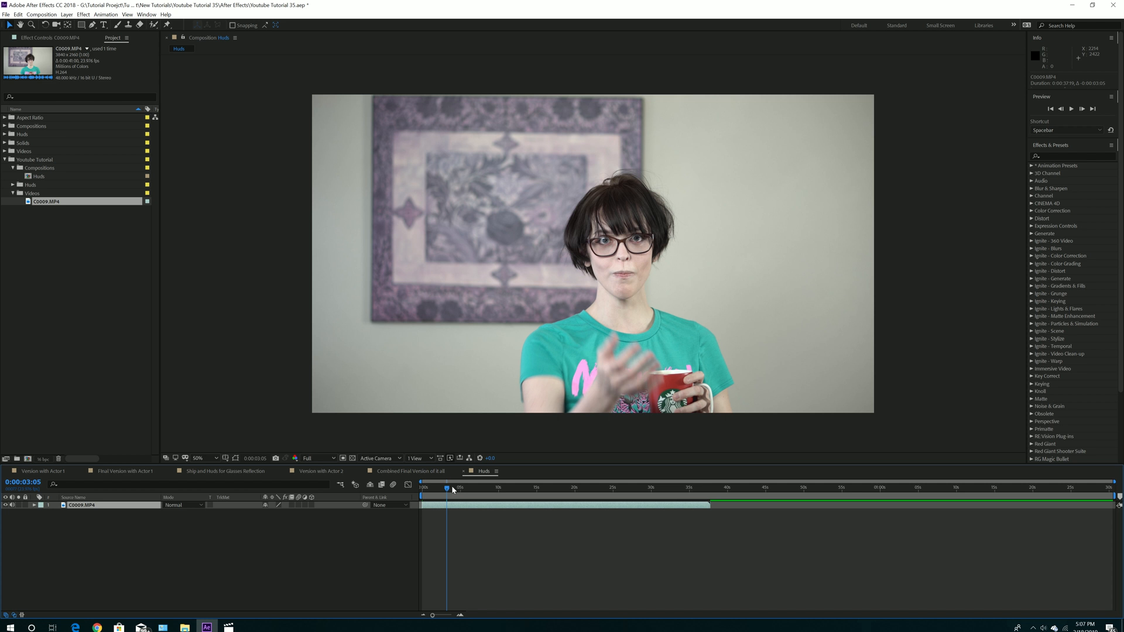
Trim the end of the C0009.MP4 layer to 0:00:07:12 and end the work area there.
{"action": "left_click_drag", "start_coordinate": [447, 491], "coordinate": [479, 496]}
{"action": "left_click_drag", "start_coordinate": [712, 503], "coordinate": [501, 511]}
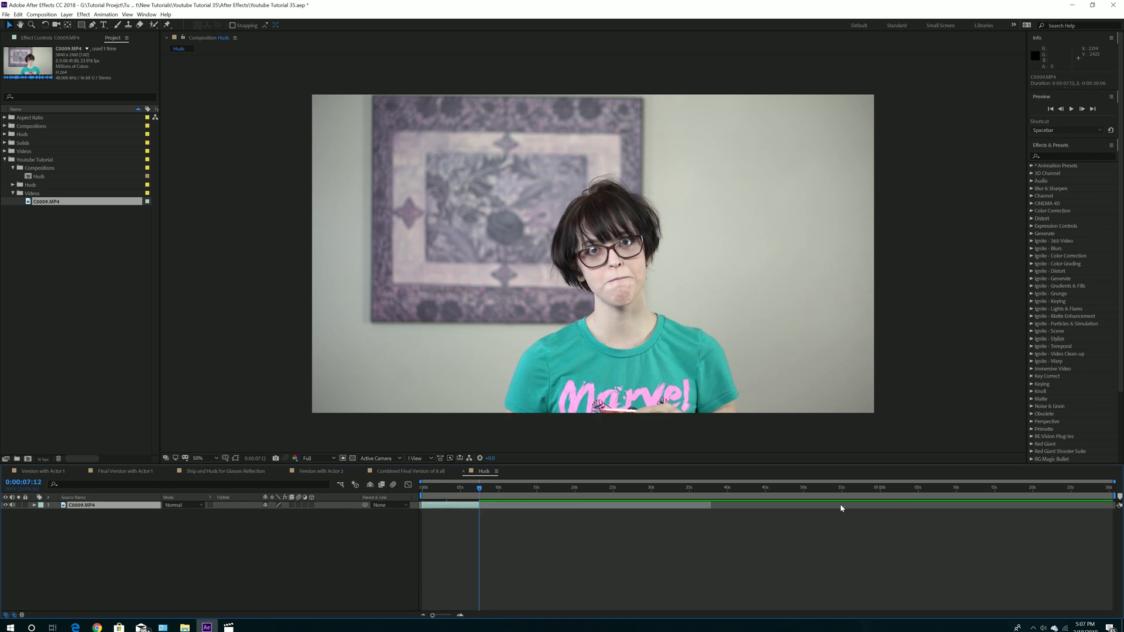
{"action": "left_click_drag", "start_coordinate": [1114, 482], "coordinate": [486, 525]}
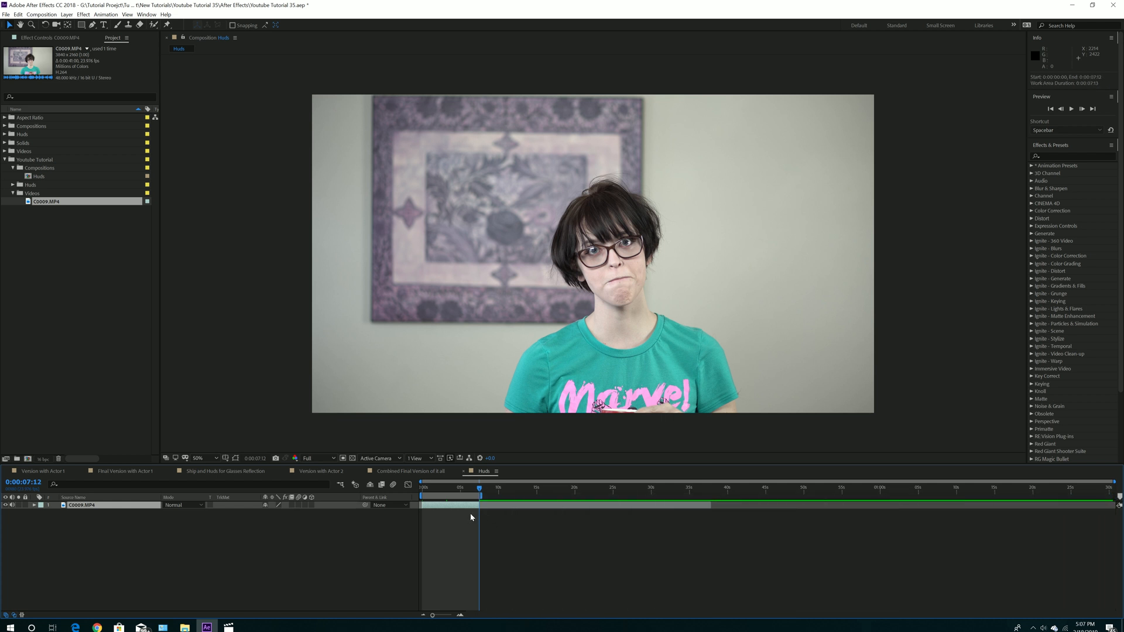
Return to the composition's start and add a composition-sized black solid named Ship.
{"action": "left_click", "coordinate": [460, 614]}
{"action": "left_click", "coordinate": [459, 615]}
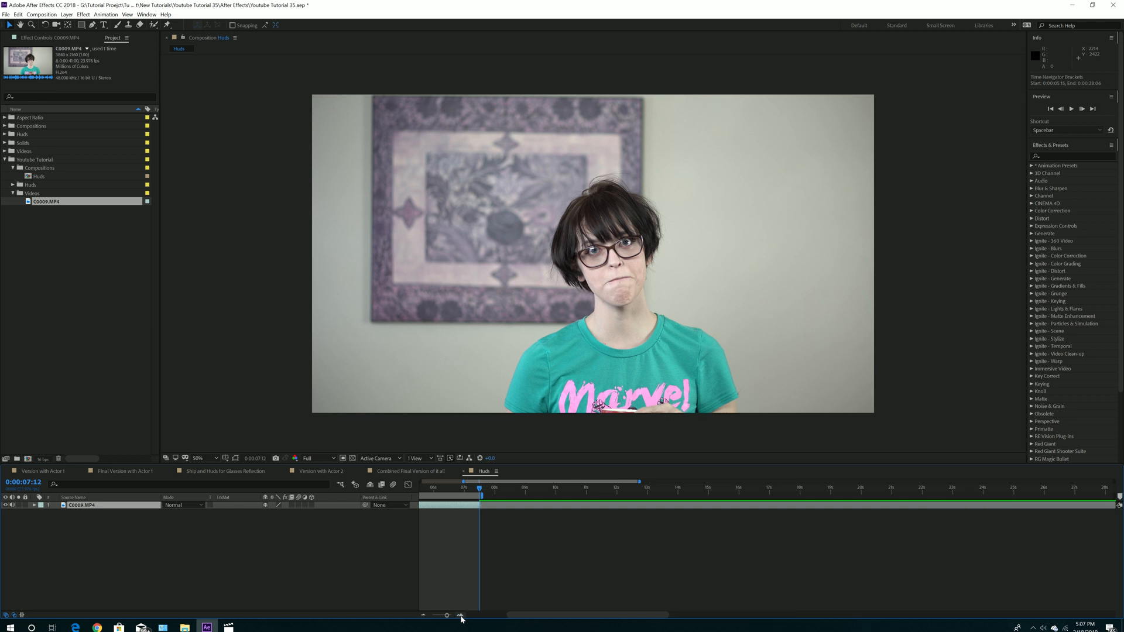
{"action": "left_click_drag", "start_coordinate": [525, 615], "coordinate": [400, 613]}
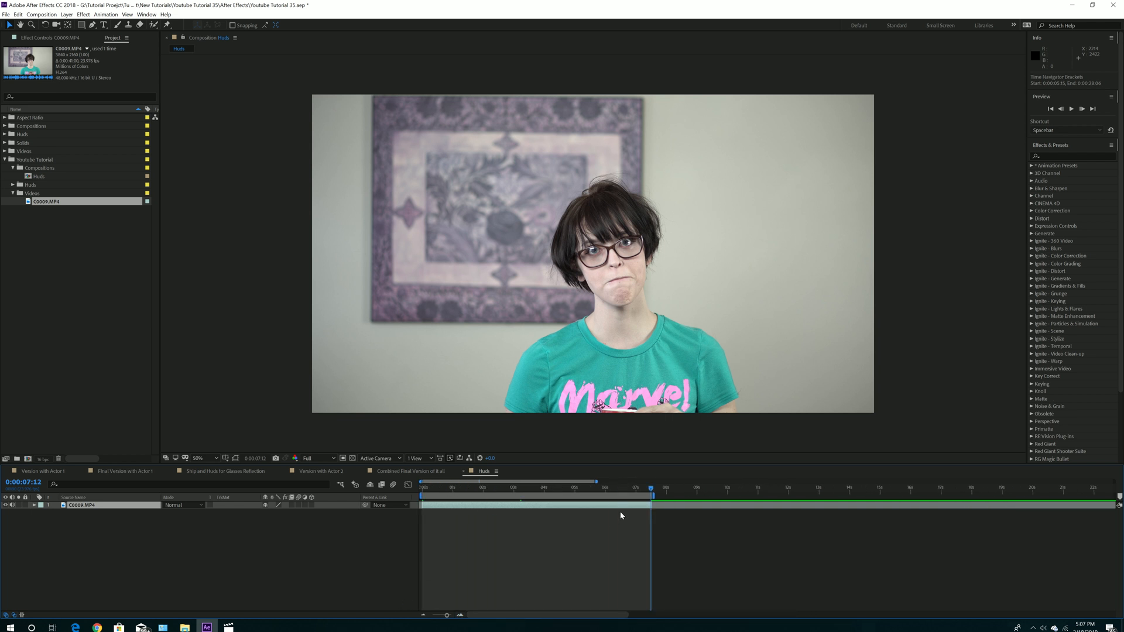
{"action": "key", "text": "Home"}
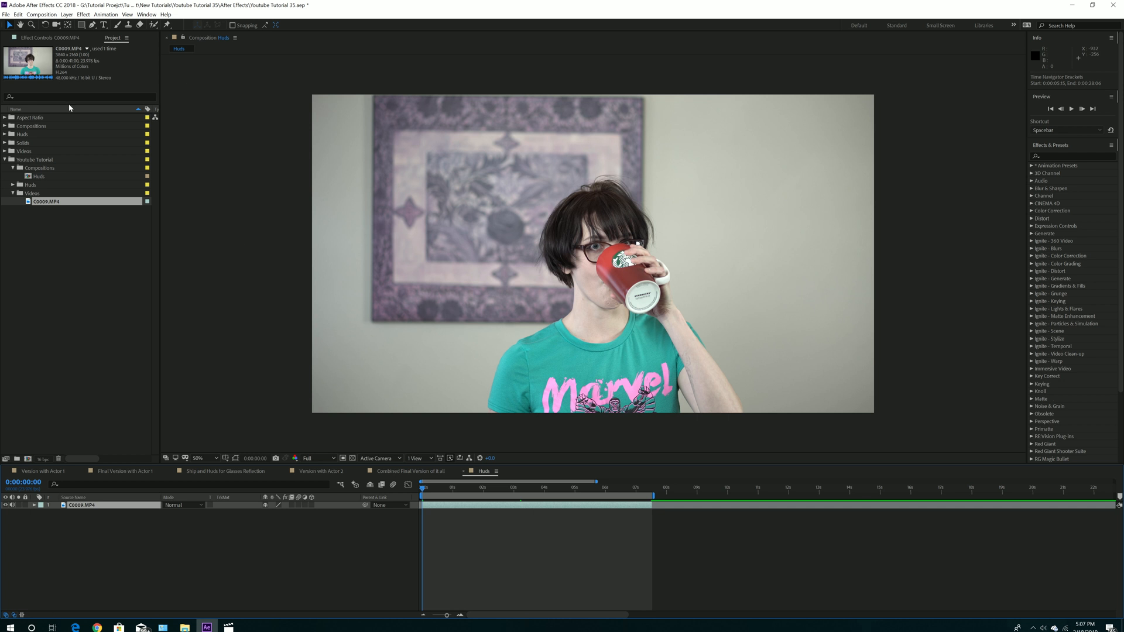
{"action": "left_click", "coordinate": [67, 14]}
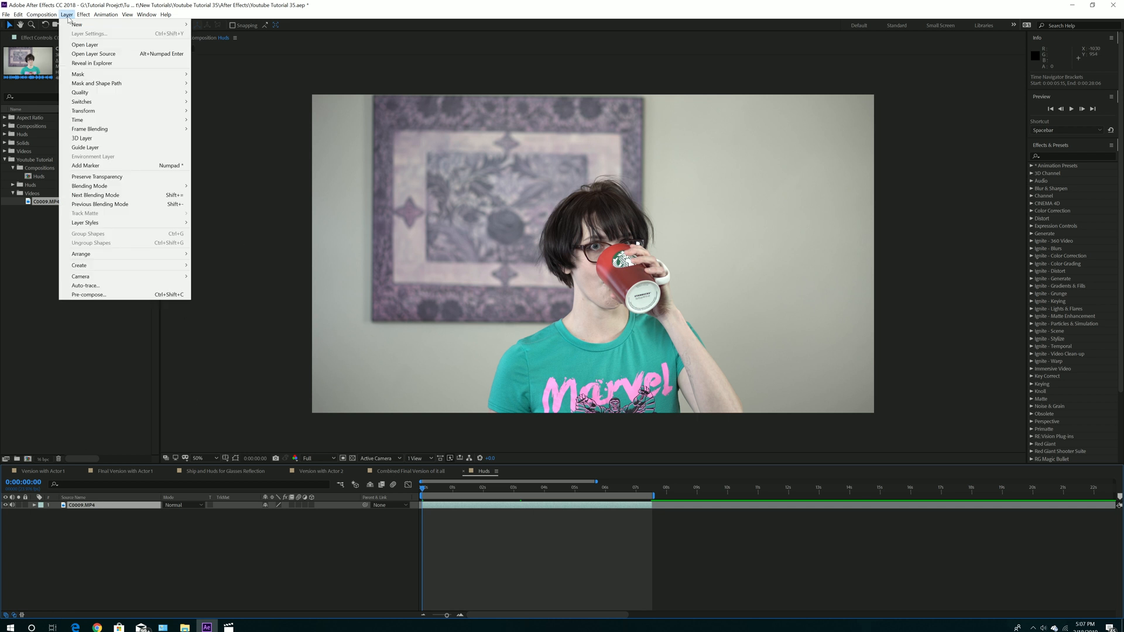
{"action": "mouse_move", "coordinate": [120, 27]}
{"action": "left_click", "coordinate": [209, 34]}
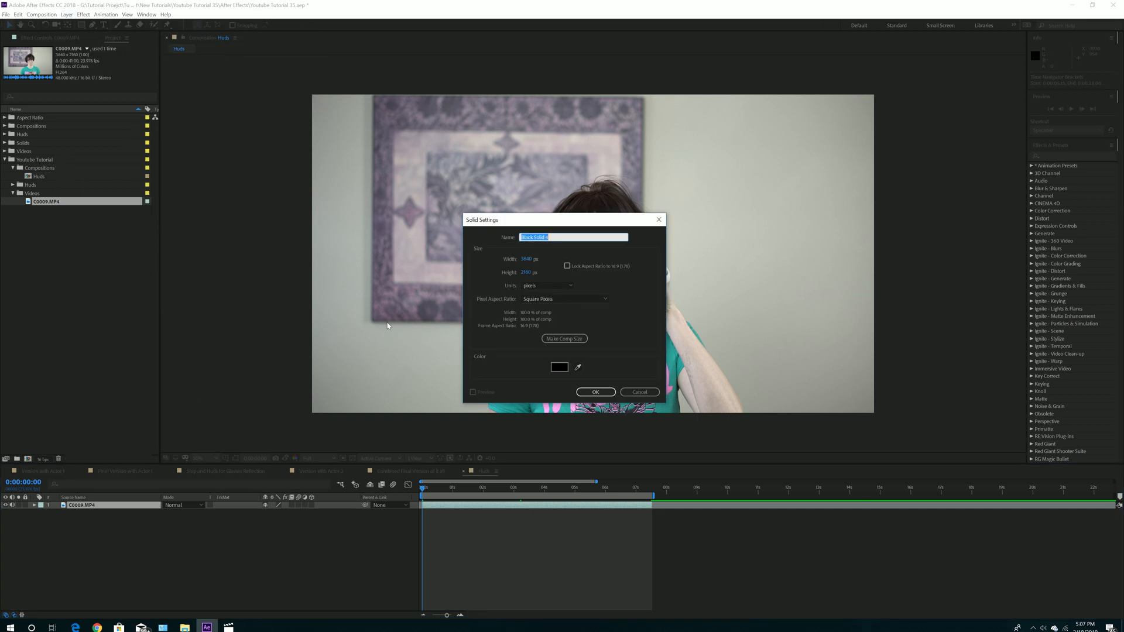
{"action": "type", "text": "Ship"}
{"action": "left_click", "coordinate": [595, 392]}
Apply the Video Copilot Element effect to the Ship layer and open its Scene Setup.
{"action": "key", "text": "alt+t"}
{"action": "mouse_move", "coordinate": [182, 493]}
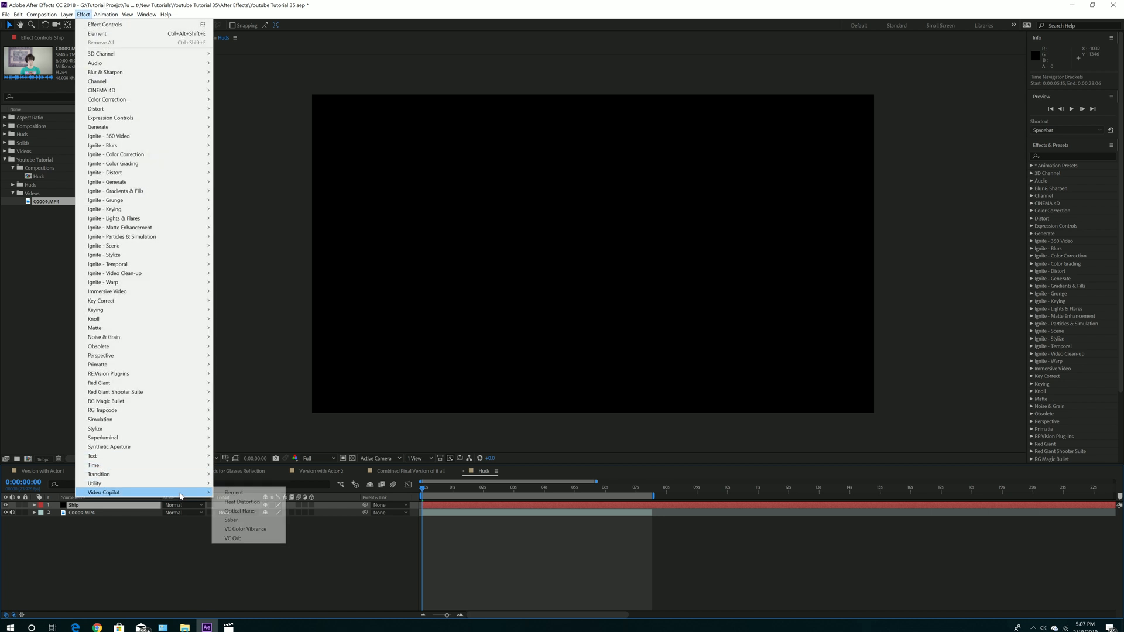
{"action": "left_click", "coordinate": [235, 493]}
{"action": "left_click", "coordinate": [46, 77]}
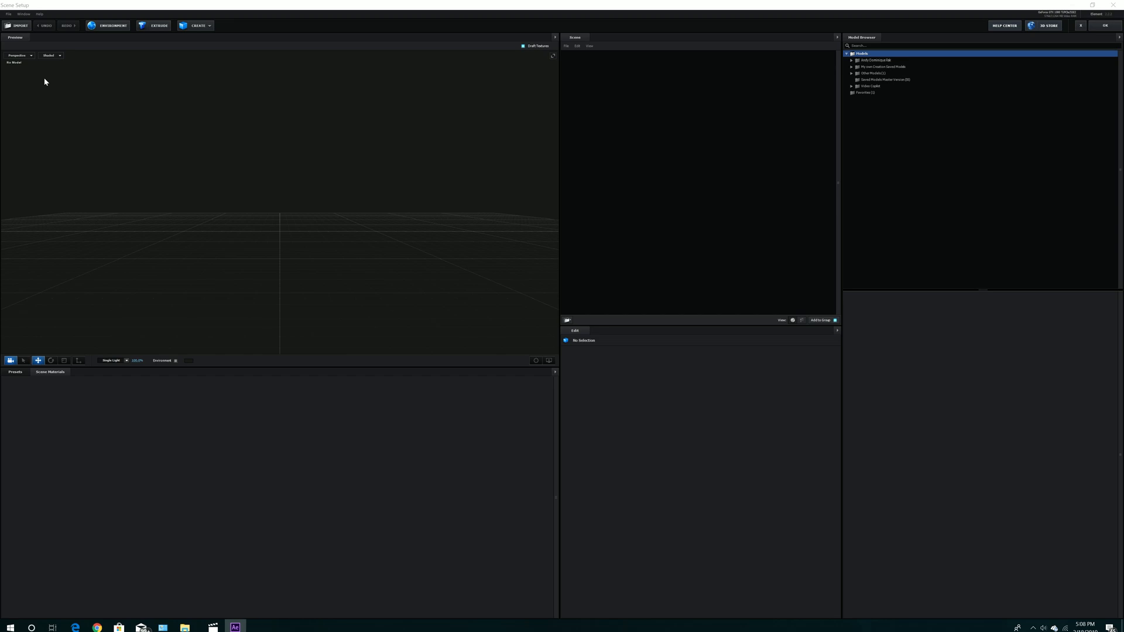
Import Newship.obj from the OBJ folder with the default import preferences and normalize the model's size.
{"action": "left_click", "coordinate": [16, 25]}
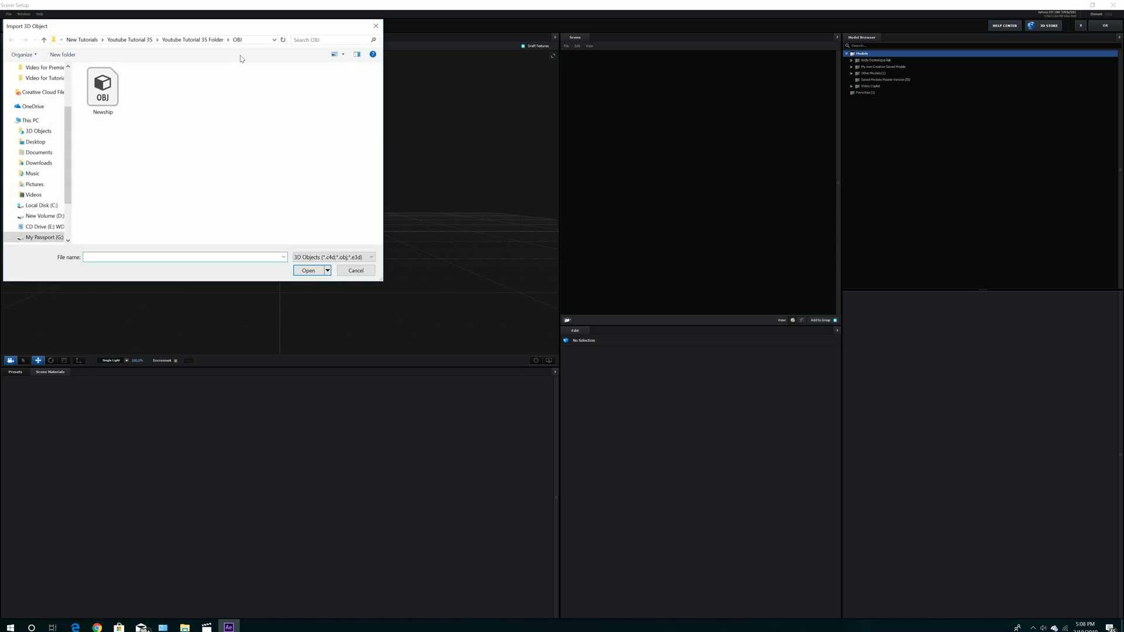
{"action": "left_click", "coordinate": [125, 41]}
{"action": "double_click", "coordinate": [144, 147]}
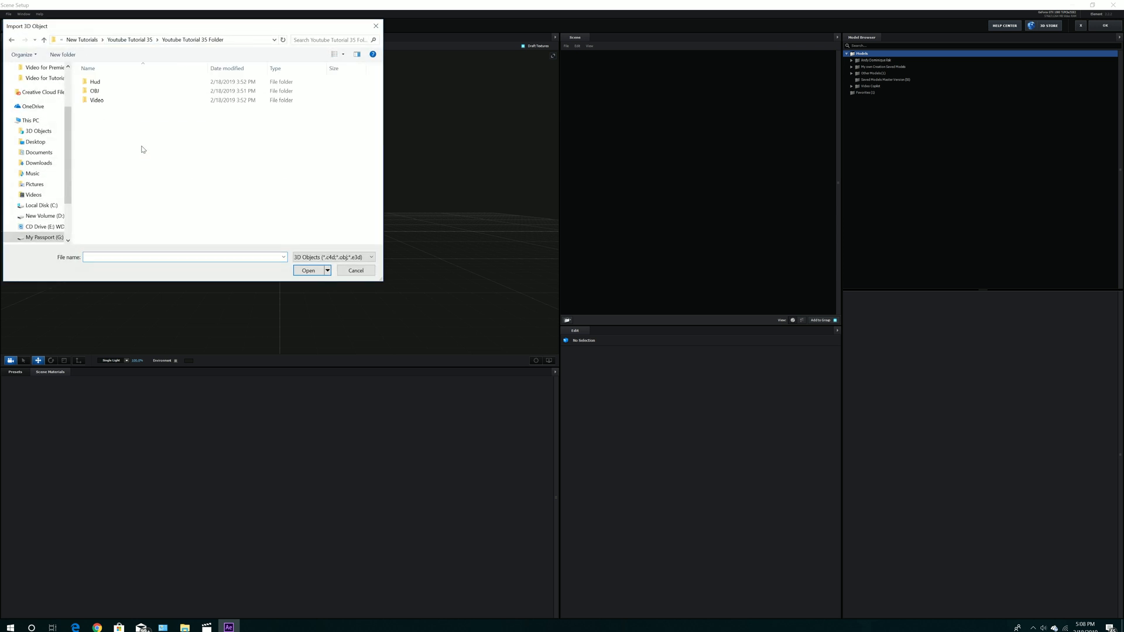
{"action": "double_click", "coordinate": [108, 94]}
{"action": "double_click", "coordinate": [101, 94]}
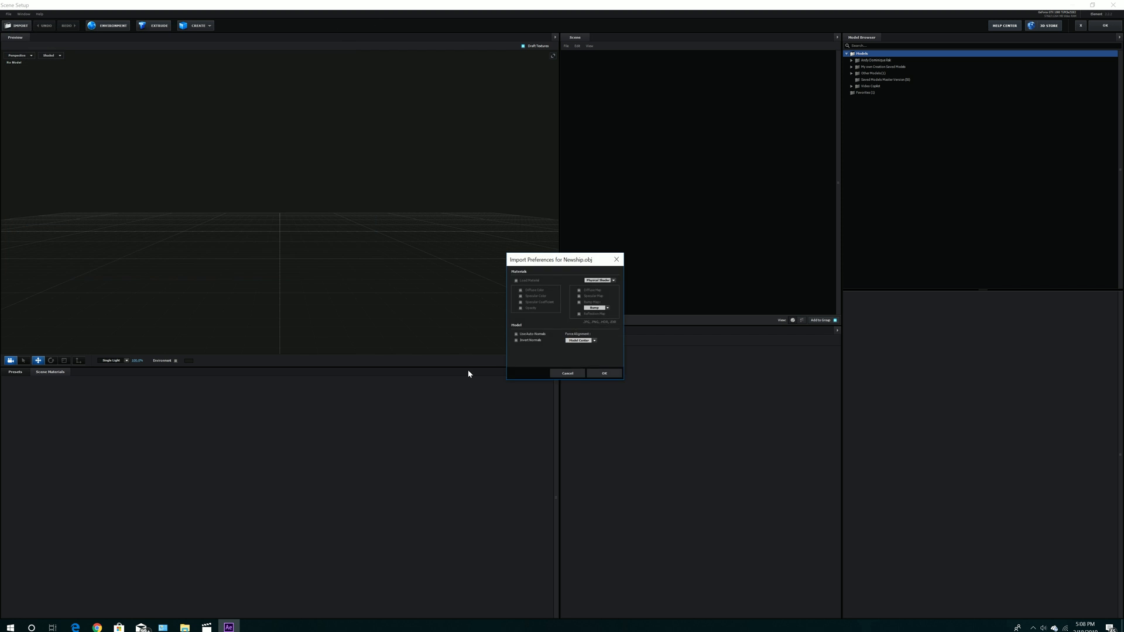
{"action": "left_click", "coordinate": [599, 375]}
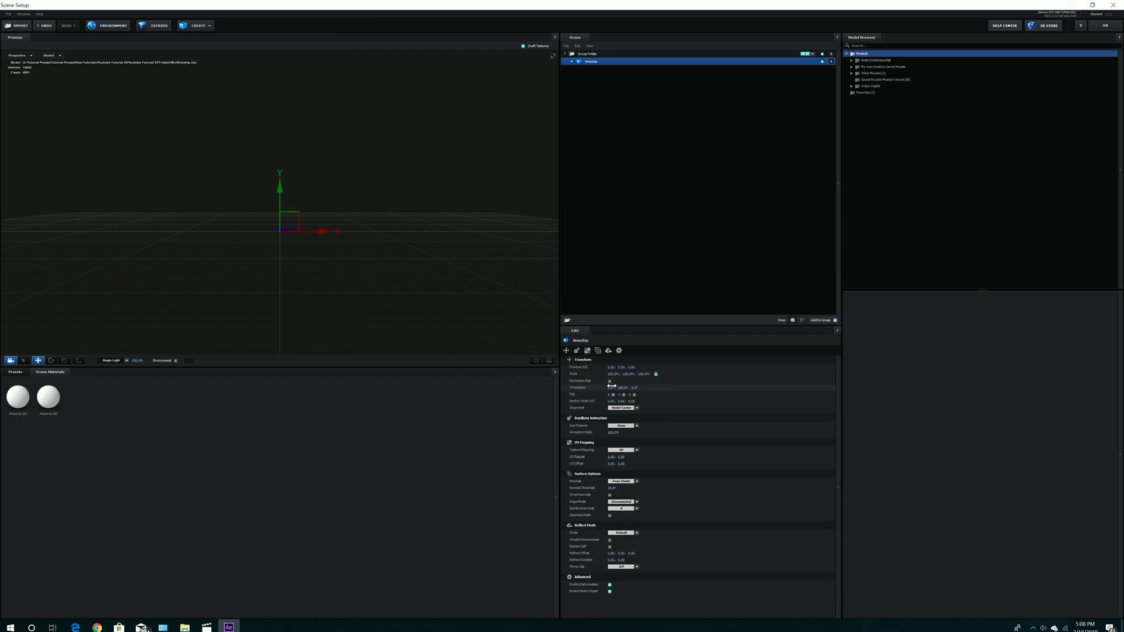
{"action": "left_click", "coordinate": [611, 382]}
{"action": "left_click_drag", "start_coordinate": [479, 290], "coordinate": [549, 216]}
Move the Newship model out of its group folder to the scene's top level and delete the empty folder.
{"action": "left_click", "coordinate": [589, 54]}
{"action": "left_click_drag", "start_coordinate": [592, 61], "coordinate": [564, 89]}
{"action": "left_click", "coordinate": [831, 54]}
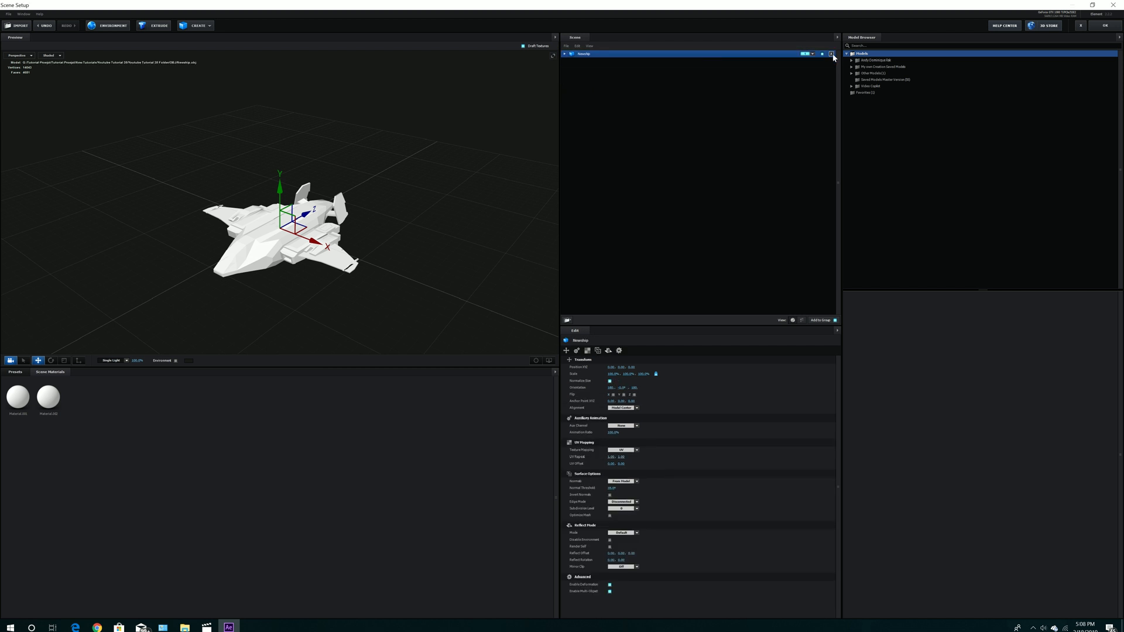
Duplicate the Newship model, then hide the second material on the first copy and the first material on the second copy.
{"action": "key", "text": "ctrl+d"}
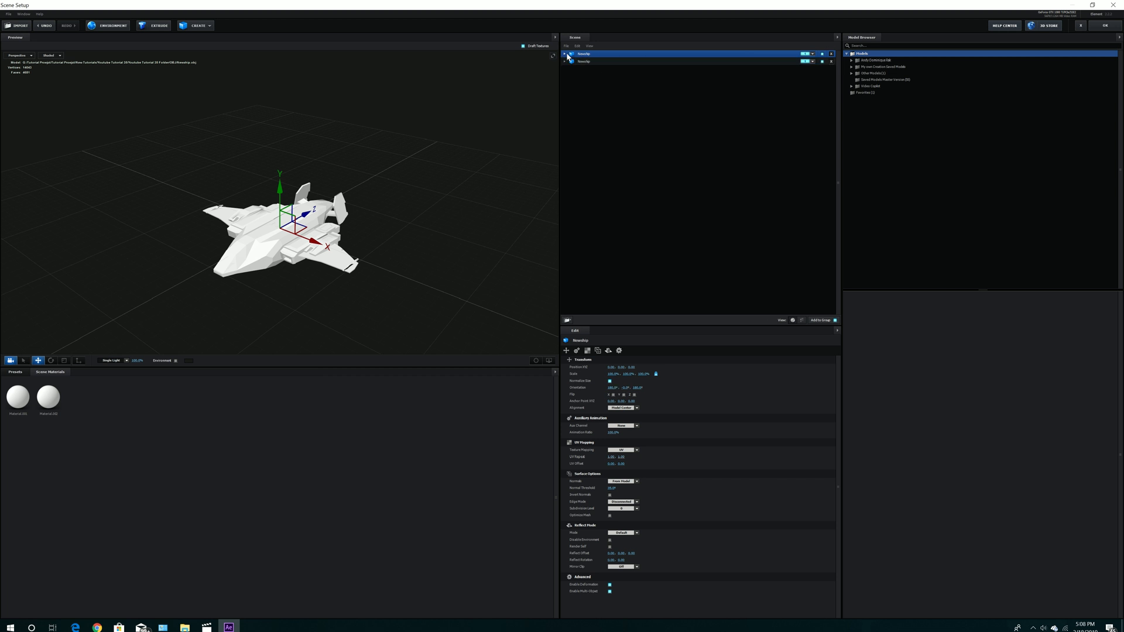
{"action": "left_click", "coordinate": [564, 54]}
{"action": "left_click", "coordinate": [601, 62]}
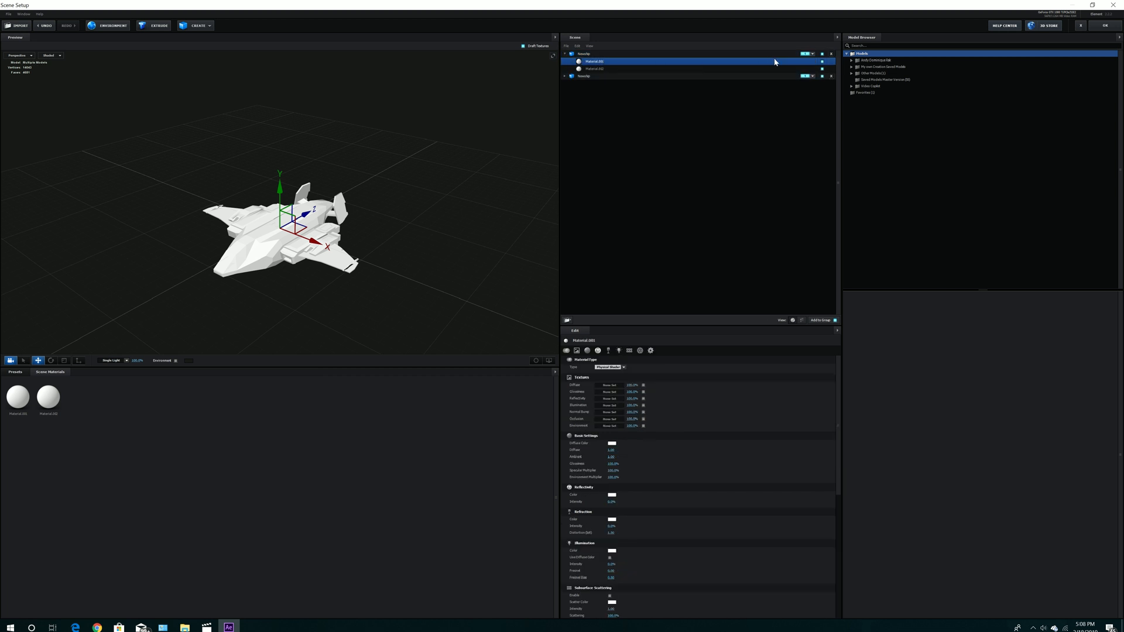
{"action": "left_click", "coordinate": [823, 69]}
{"action": "left_click", "coordinate": [565, 76]}
{"action": "left_click", "coordinate": [598, 84]}
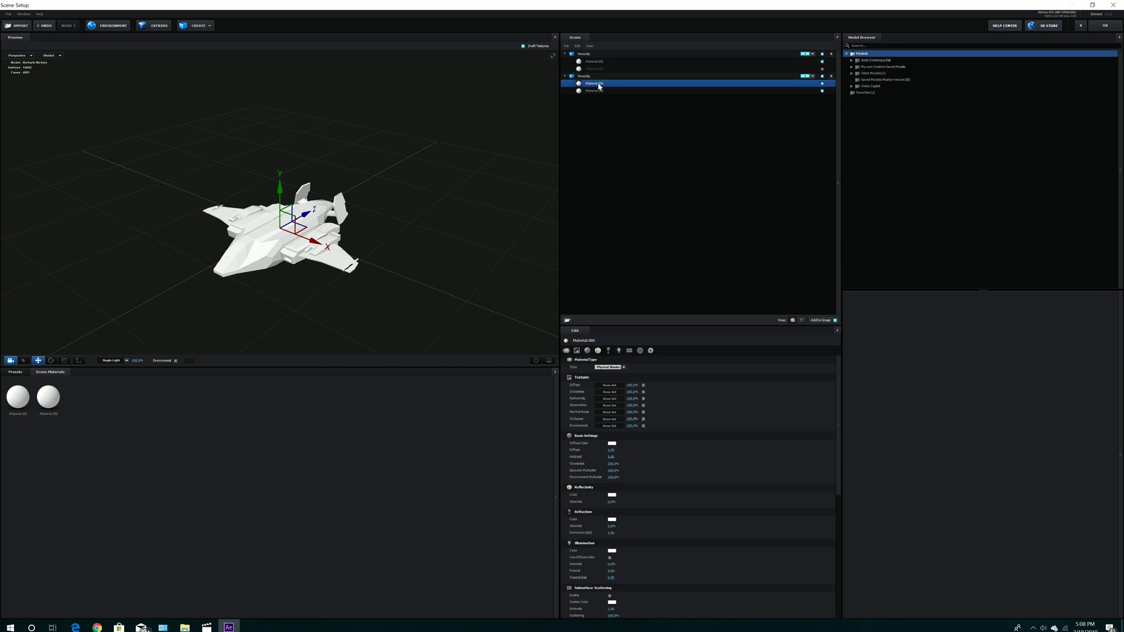
{"action": "left_click", "coordinate": [822, 84]}
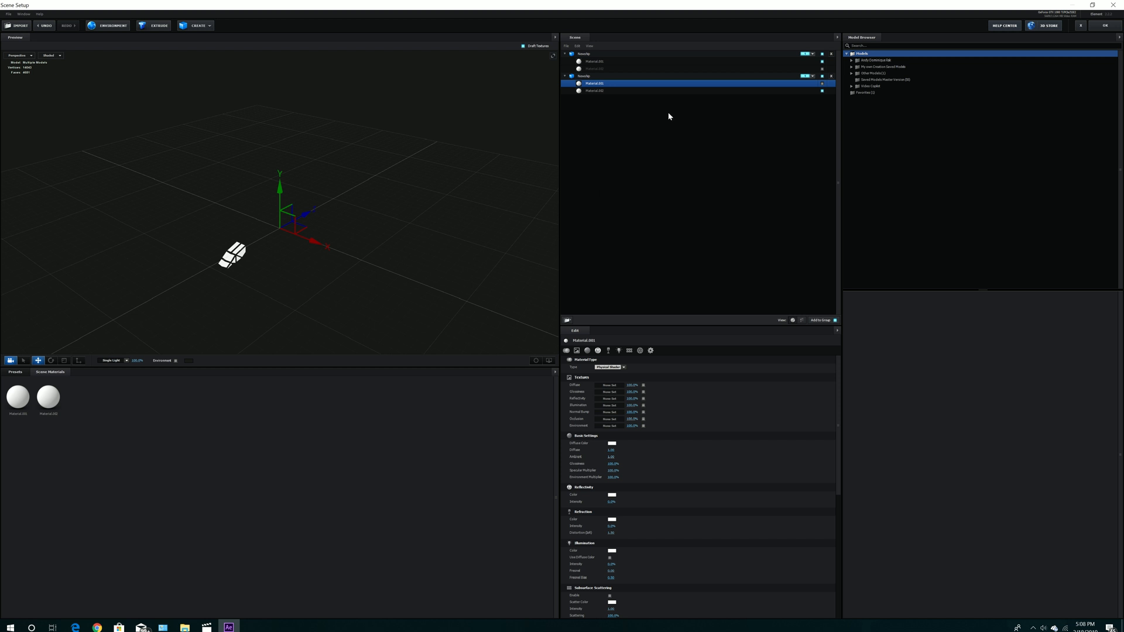
{"action": "left_click", "coordinate": [584, 76]}
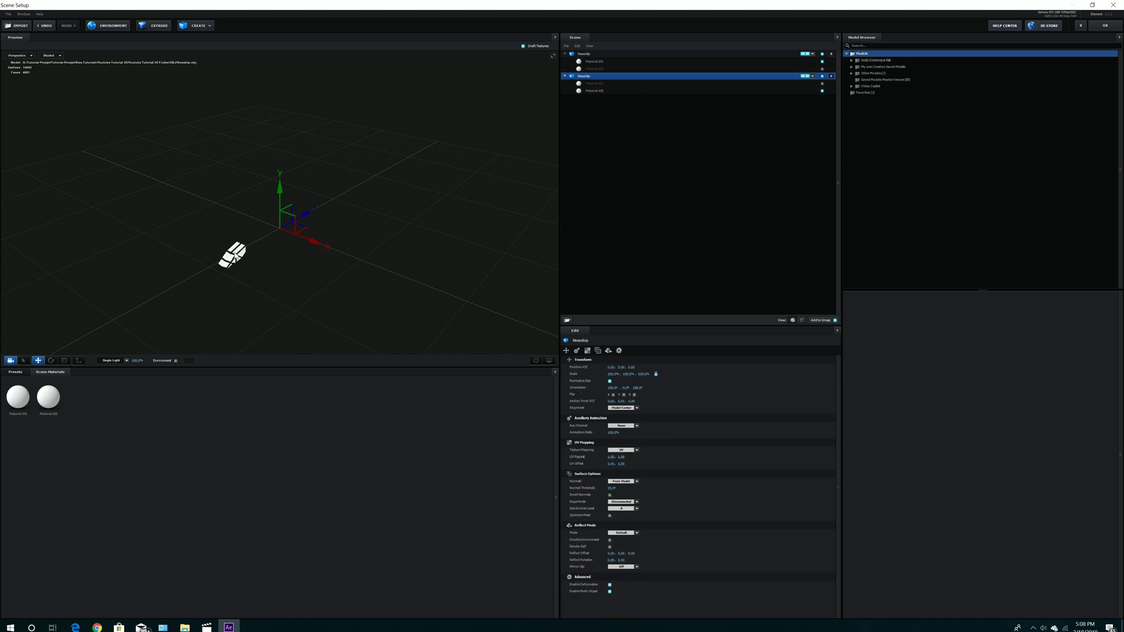
Apply the Wireframe_Glass physical preset to the first Newship model and to the second copy's visible cockpit-window material.
{"action": "left_click", "coordinate": [582, 55]}
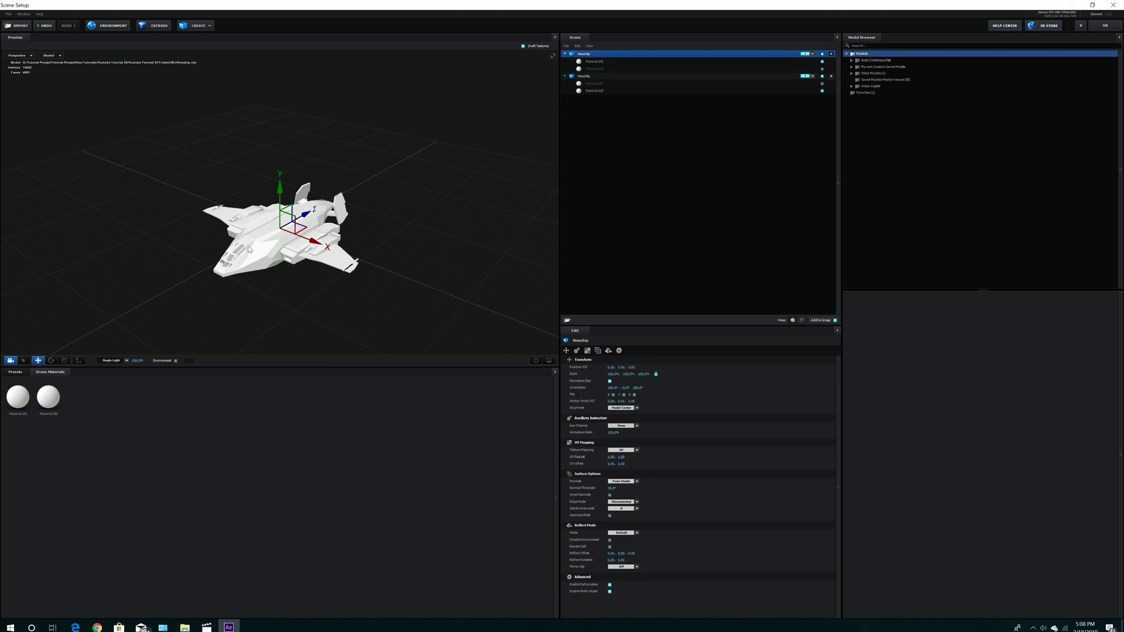
{"action": "left_click", "coordinate": [16, 372]}
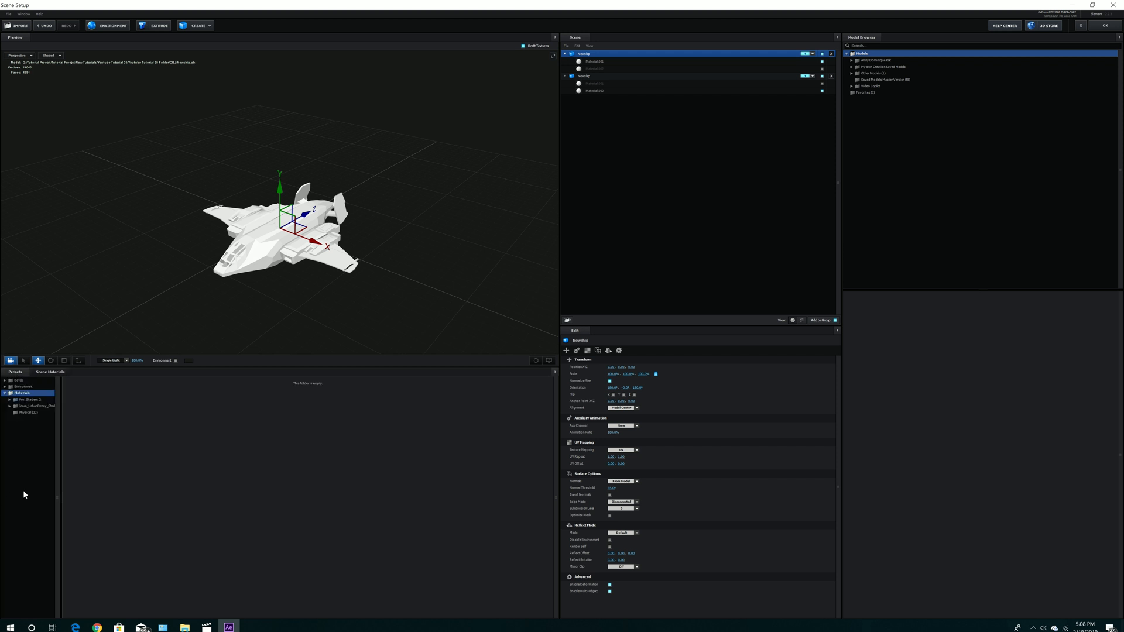
{"action": "left_click", "coordinate": [26, 412]}
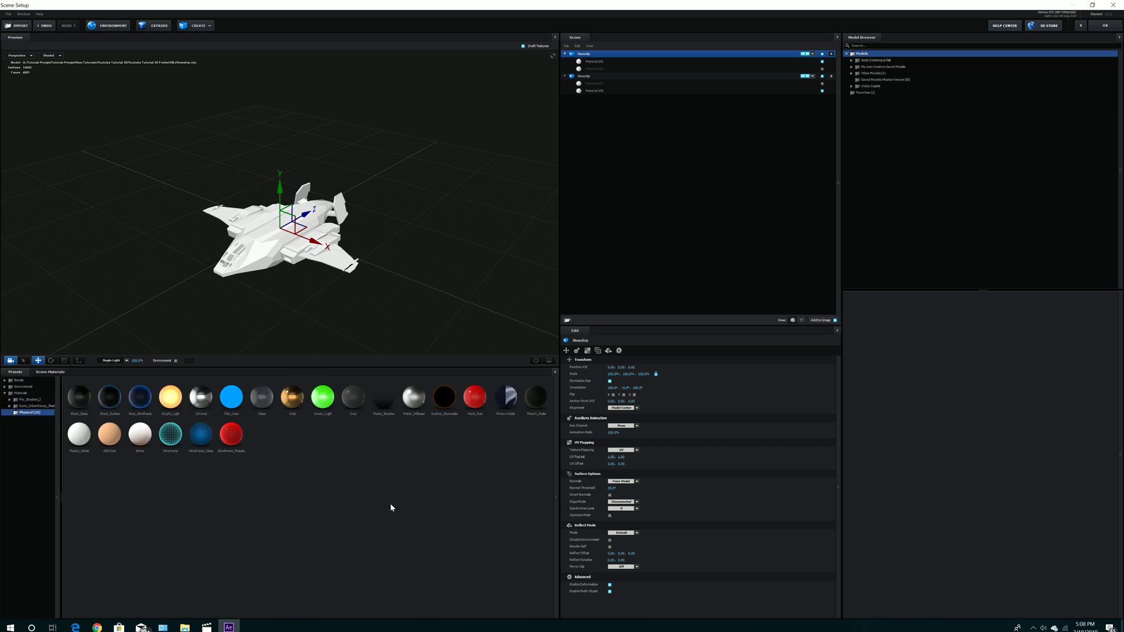
{"action": "left_click", "coordinate": [200, 440]}
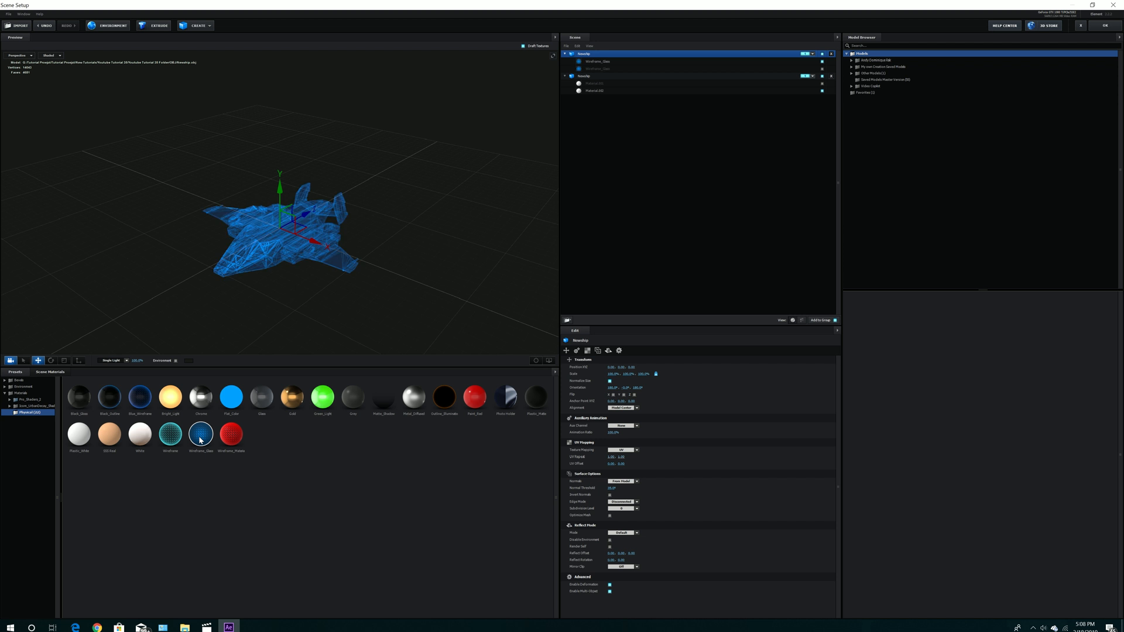
{"action": "left_click", "coordinate": [599, 92]}
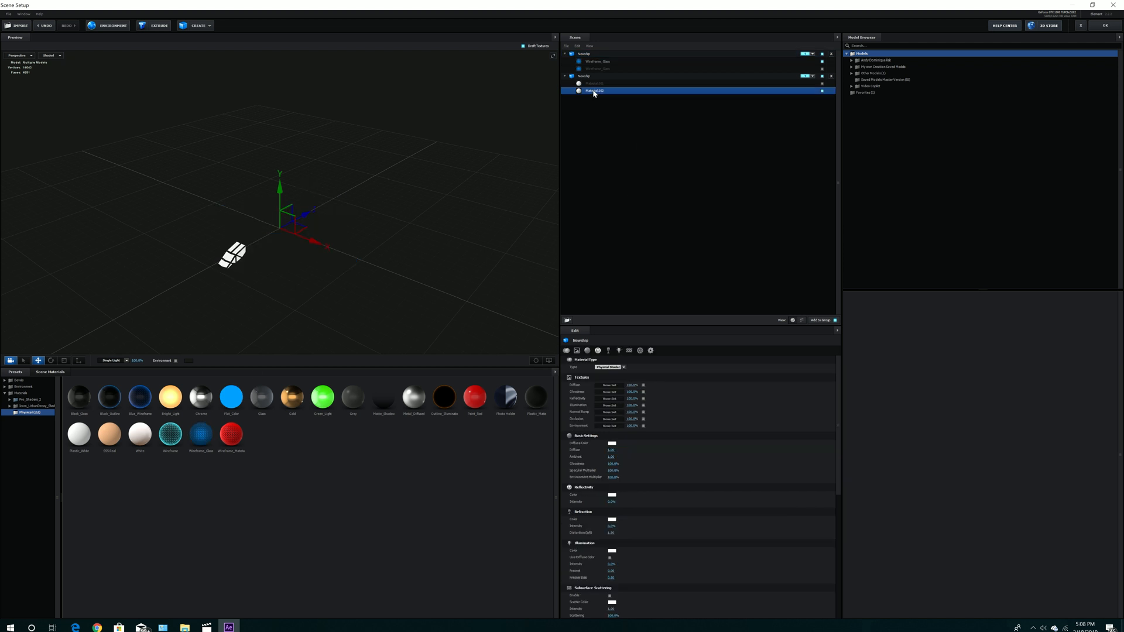
{"action": "left_click", "coordinate": [199, 438]}
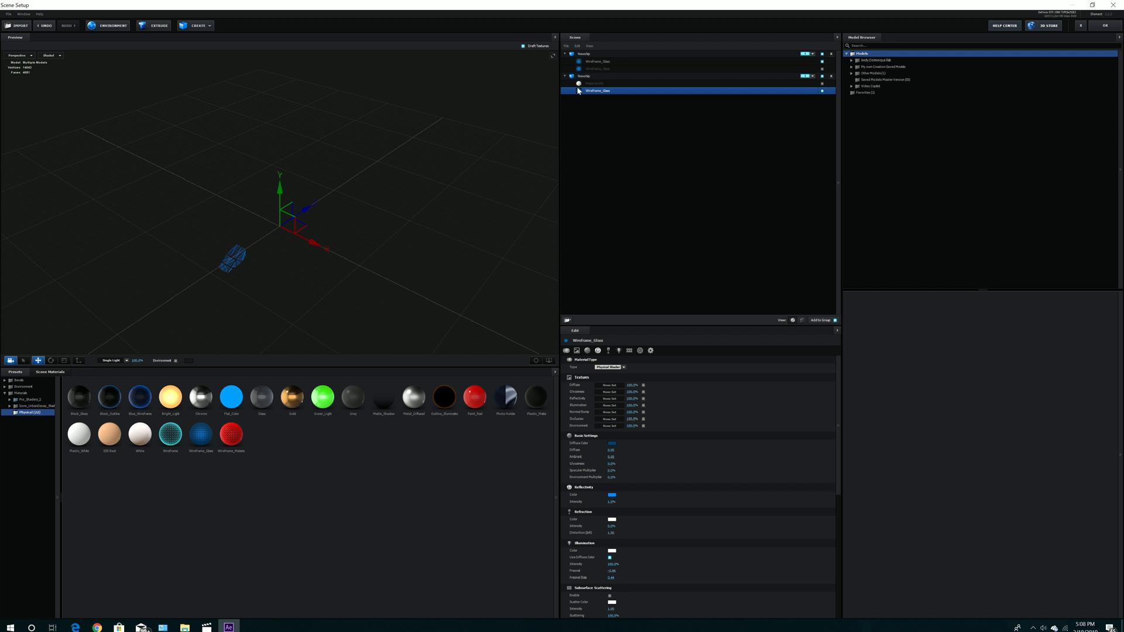
Shift the diffuse colour to a red hue on the cockpit-window and ship-body Wireframe_Glass materials.
{"action": "left_click", "coordinate": [612, 444]}
{"action": "left_click_drag", "start_coordinate": [643, 437], "coordinate": [643, 405]}
{"action": "left_click", "coordinate": [662, 491]}
{"action": "left_click", "coordinate": [603, 62]}
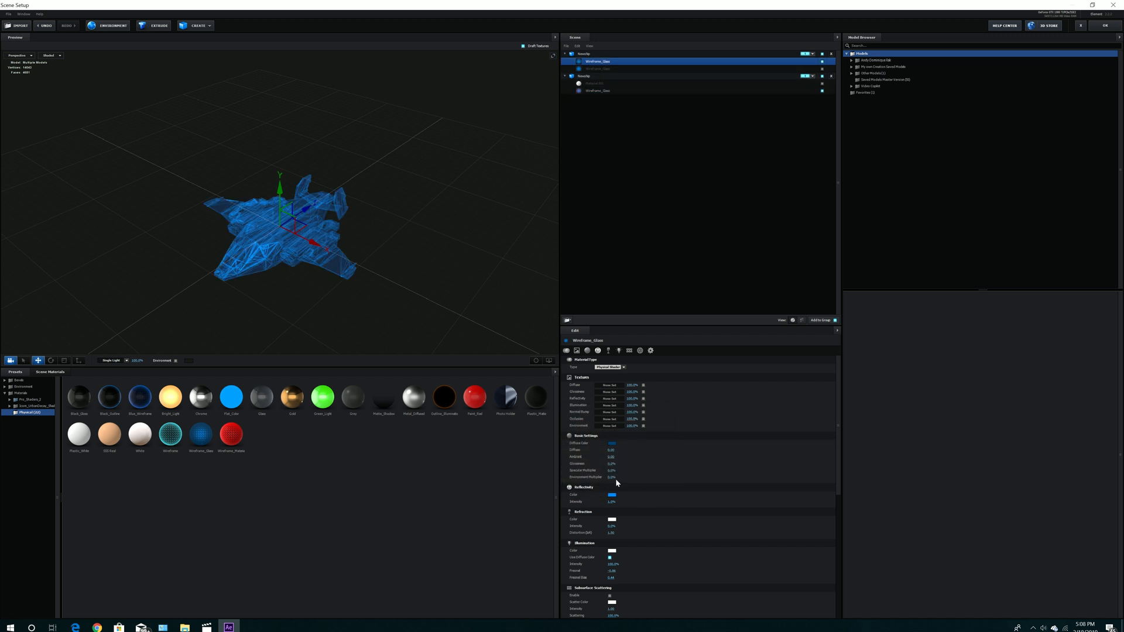
{"action": "left_click", "coordinate": [614, 444]}
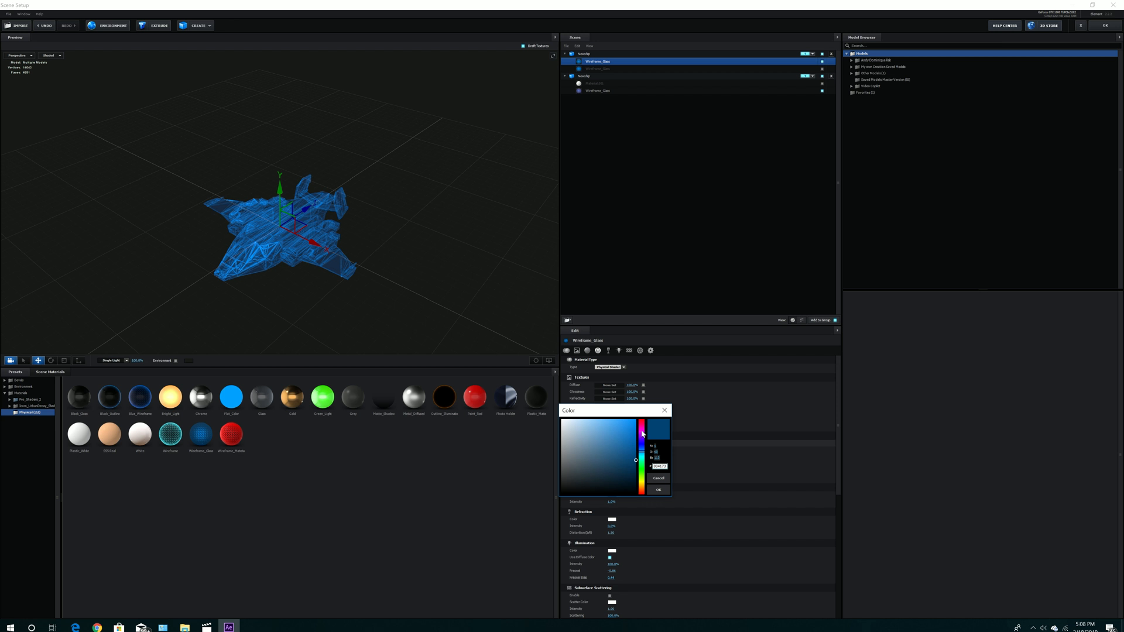
{"action": "left_click_drag", "start_coordinate": [642, 433], "coordinate": [645, 400]}
{"action": "left_click", "coordinate": [659, 489]}
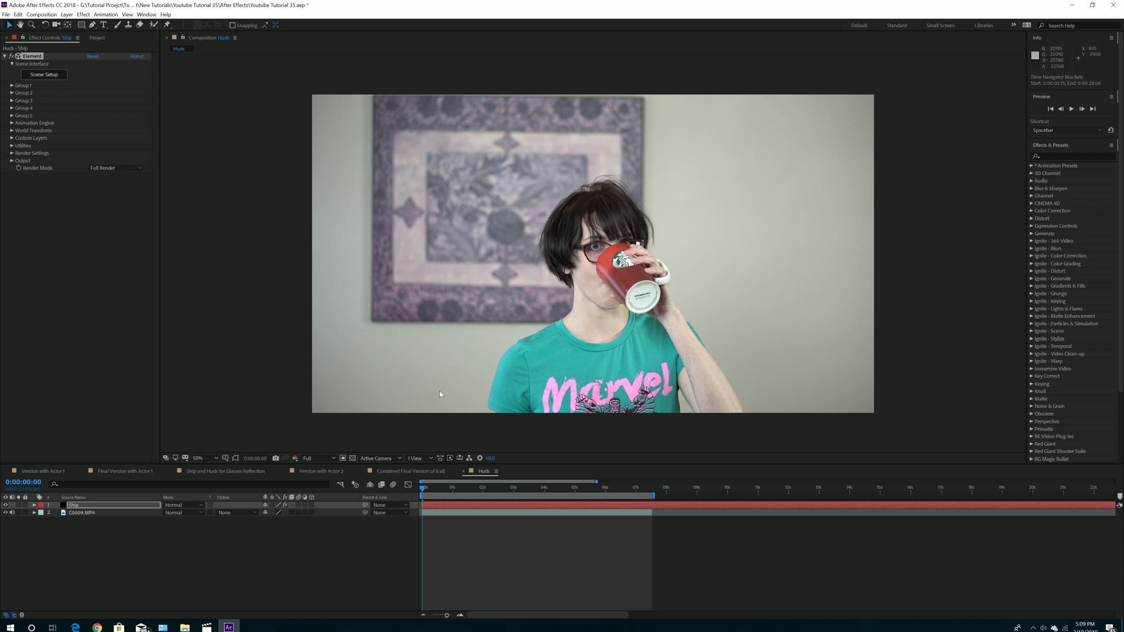
Reopen the Ship layer's Scene Setup, assign the second Newship model to group 2 and accept the scene.
{"action": "left_click", "coordinate": [85, 505]}
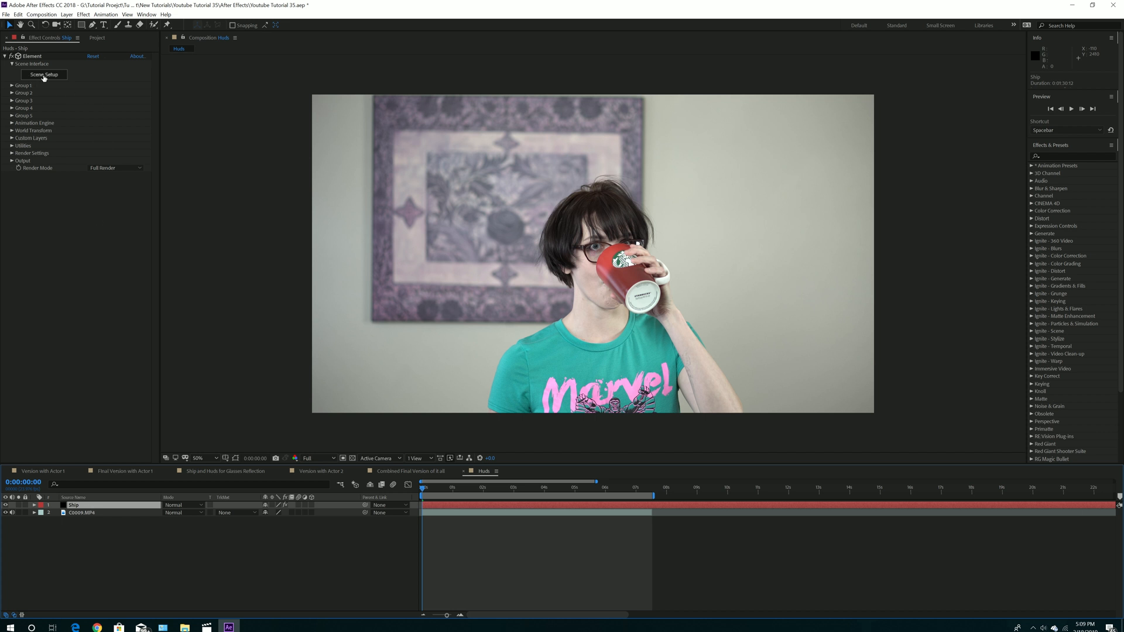
{"action": "left_click_drag", "start_coordinate": [421, 490], "coordinate": [315, 500]}
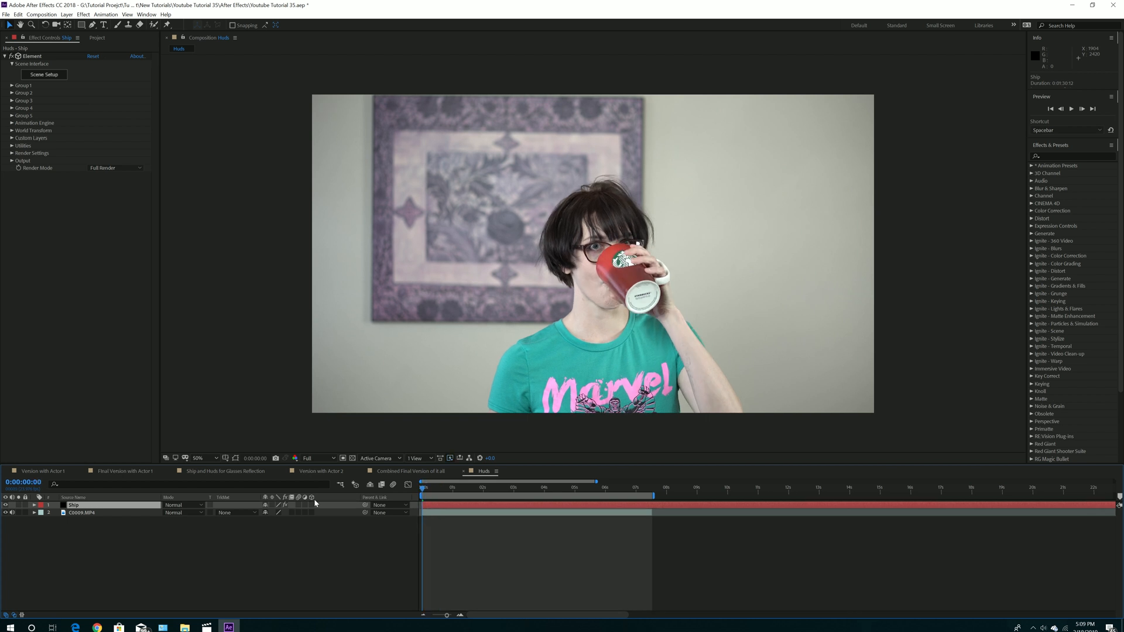
{"action": "left_click", "coordinate": [43, 77]}
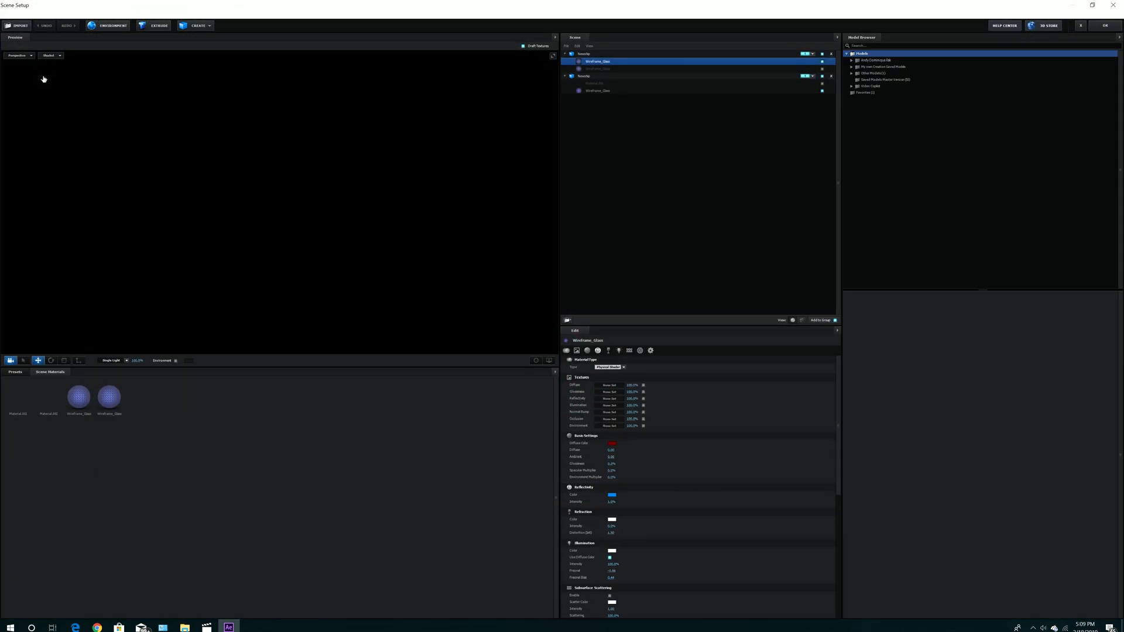
{"action": "left_click", "coordinate": [813, 77]}
{"action": "left_click", "coordinate": [815, 86]}
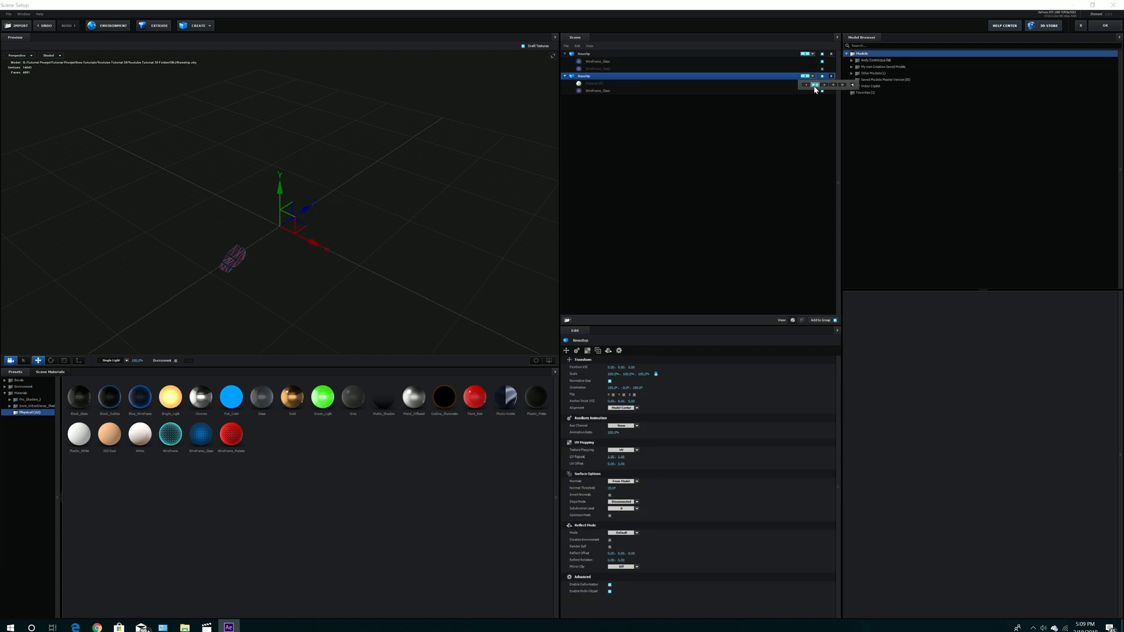
{"action": "left_click", "coordinate": [1104, 26]}
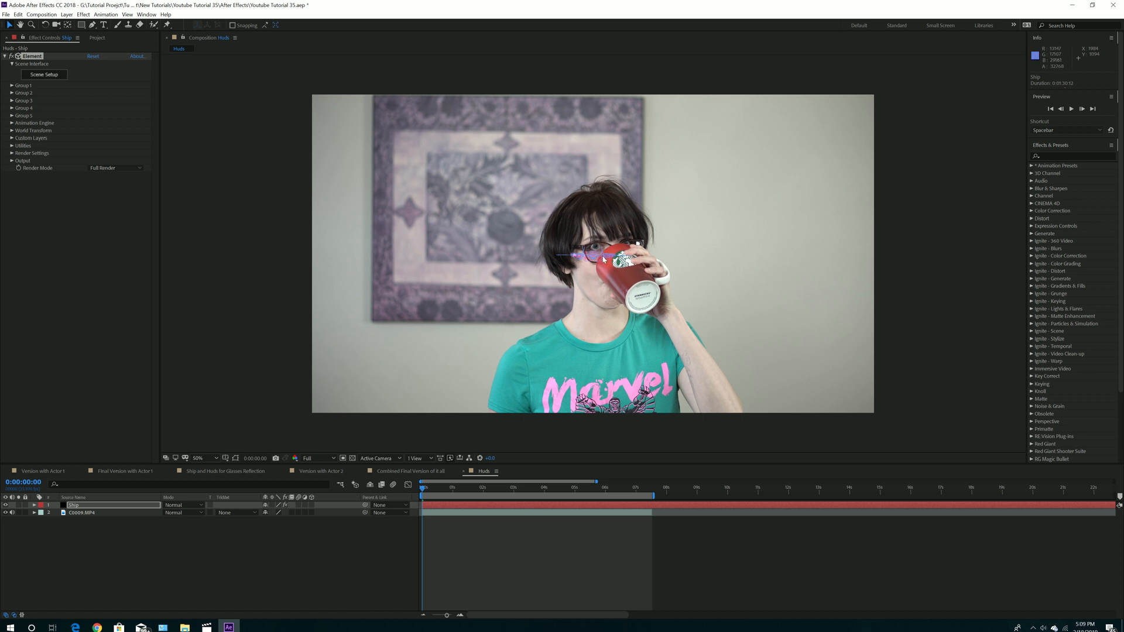
Create group nulls for Group 1 and Group 2 from the Element effect's group utilities on the Ship layer.
{"action": "left_click", "coordinate": [77, 506]}
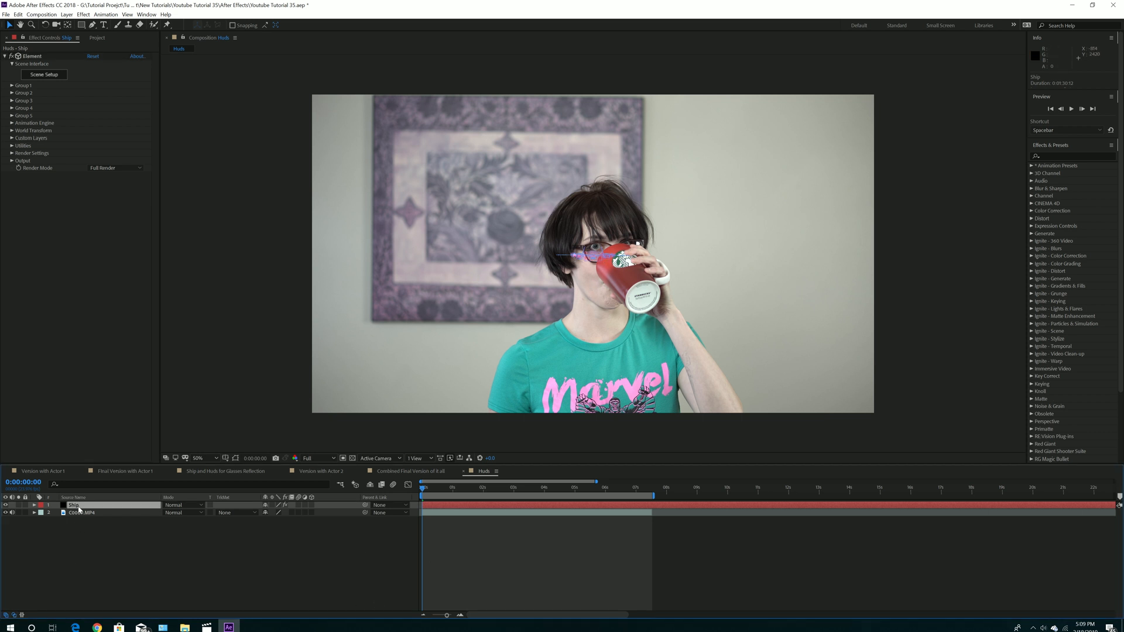
{"action": "left_click", "coordinate": [12, 86]}
{"action": "left_click", "coordinate": [27, 138]}
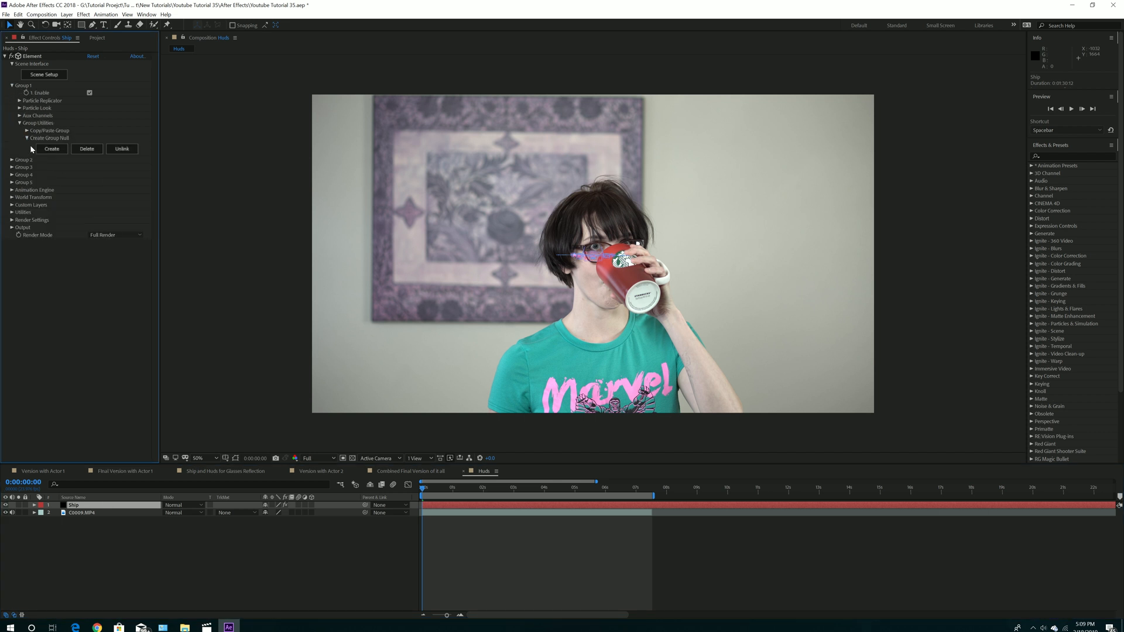
{"action": "left_click", "coordinate": [51, 150]}
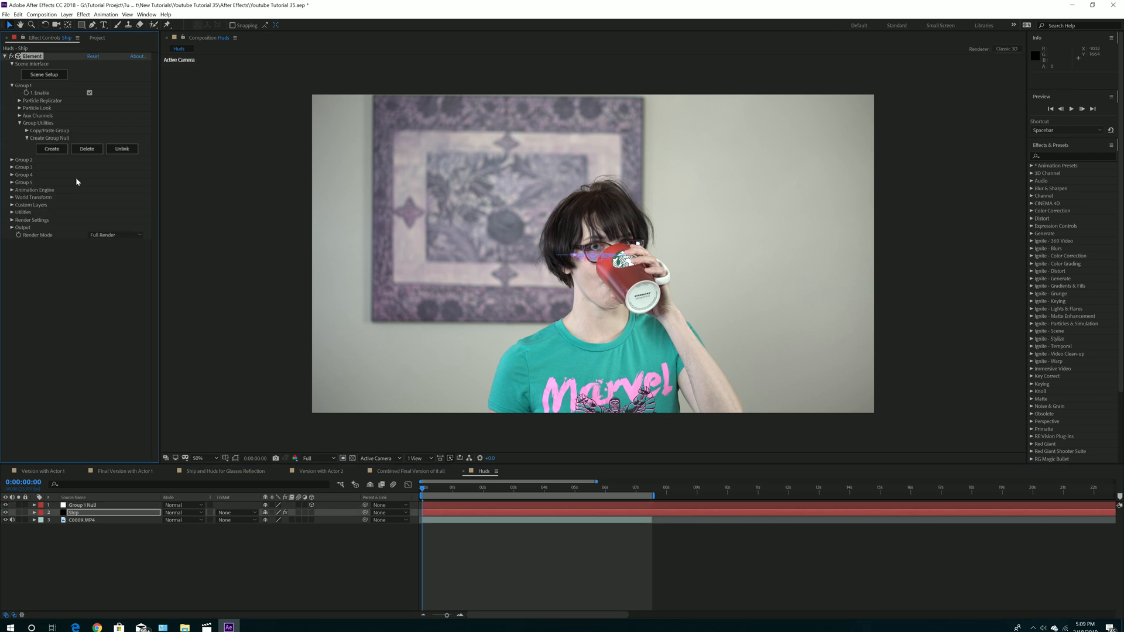
{"action": "left_click", "coordinate": [12, 161]}
{"action": "left_click", "coordinate": [27, 212]}
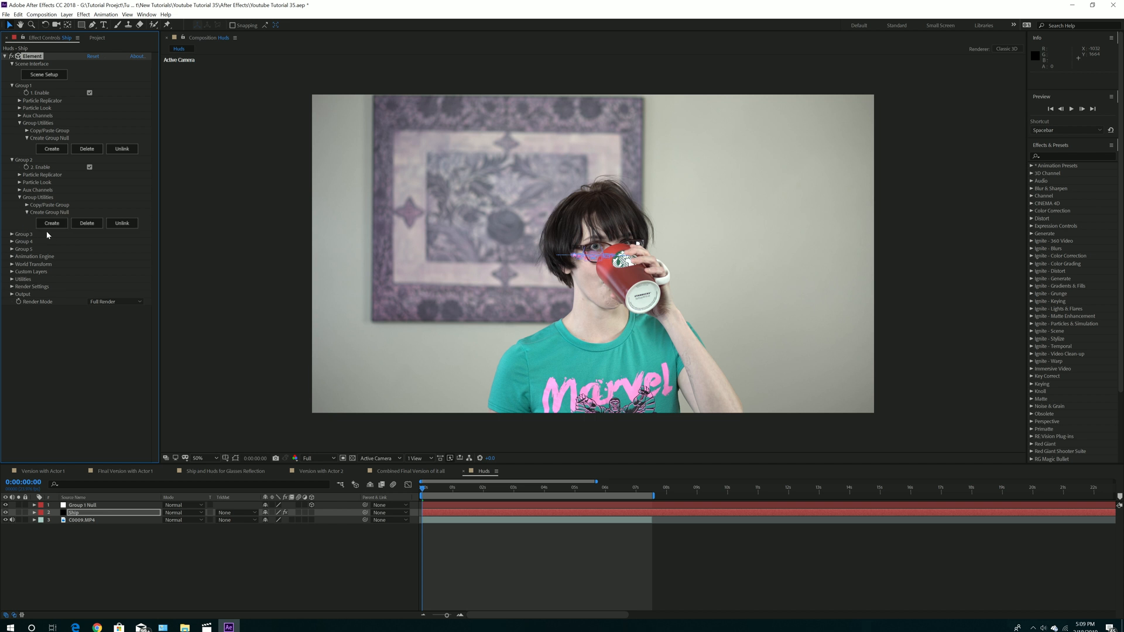
{"action": "left_click", "coordinate": [51, 223]}
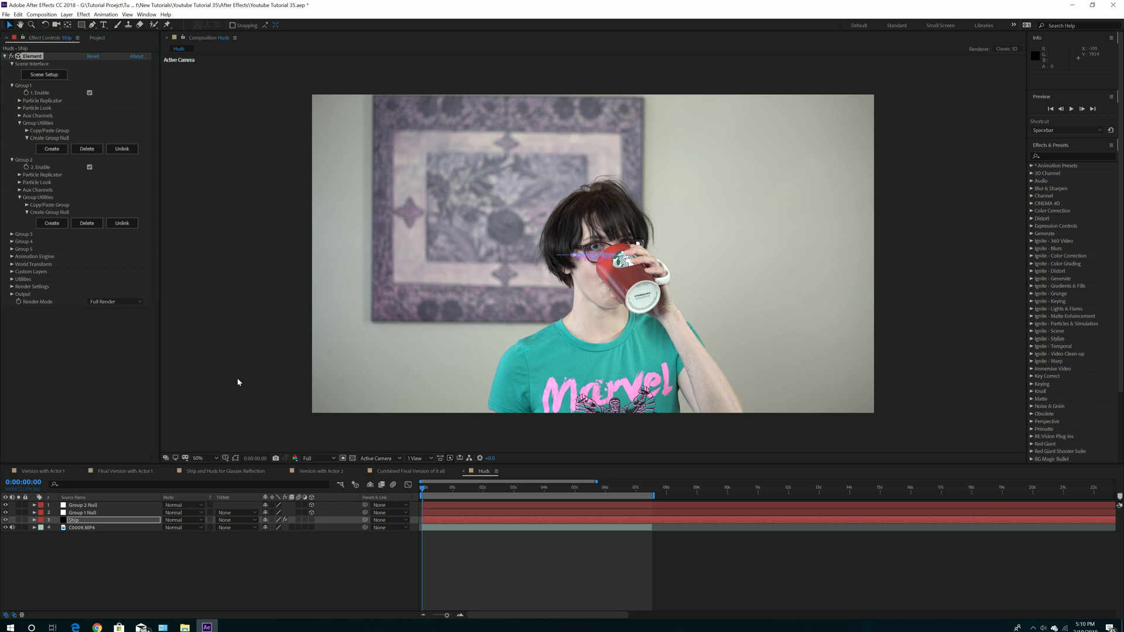
Disable Group 2 in the Ship layer's Element effect and hide the Group 2 Null layer.
{"action": "left_click", "coordinate": [86, 518]}
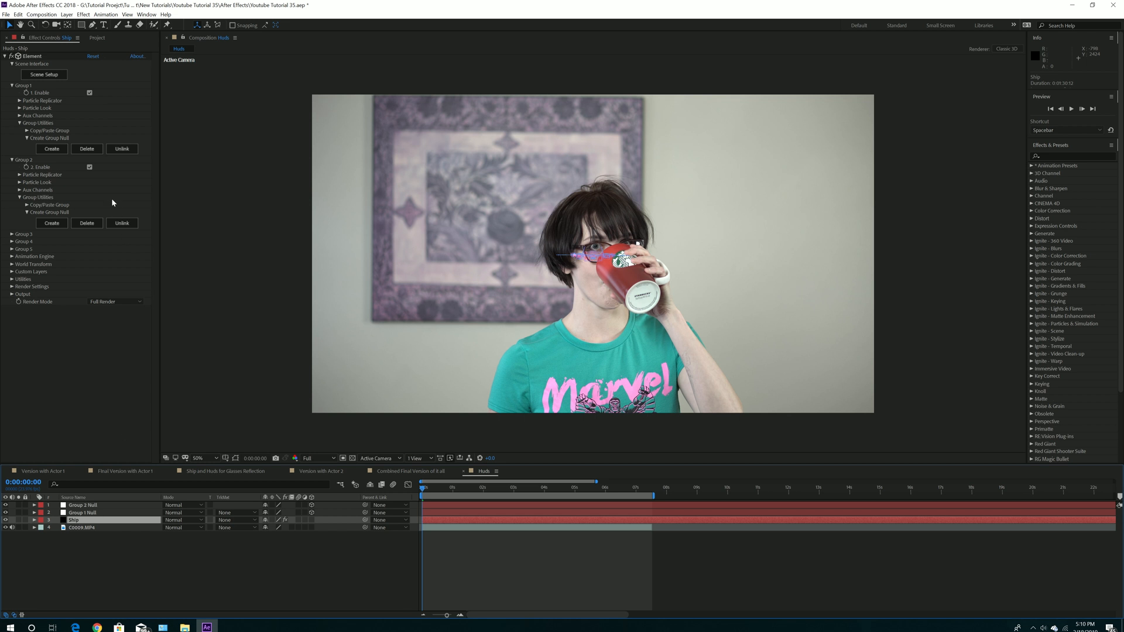
{"action": "left_click", "coordinate": [90, 168]}
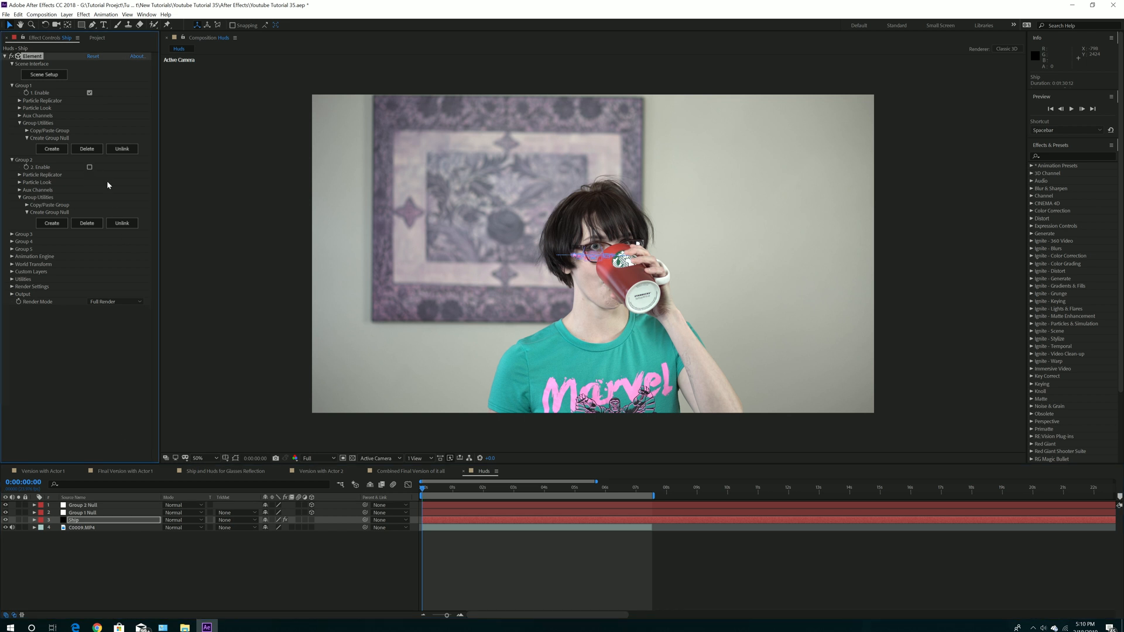
{"action": "left_click", "coordinate": [90, 513]}
{"action": "left_click", "coordinate": [90, 507]}
{"action": "left_click", "coordinate": [6, 505]}
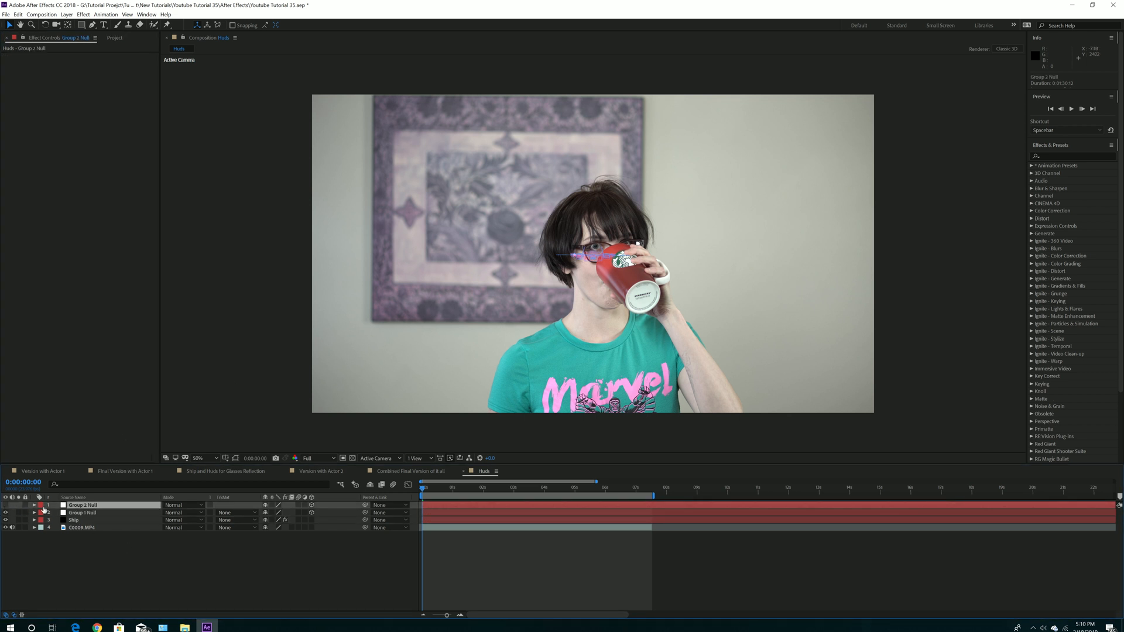
Move the Group 1 Null layer above the Group 2 Null in the layer stack.
{"action": "left_click", "coordinate": [90, 514]}
{"action": "left_click_drag", "start_coordinate": [78, 516], "coordinate": [83, 507]}
At 0:00:02:18, lower the Group 1 Null so the ship sits on the actor's moving hand, and start Position keyframes.
{"action": "left_click_drag", "start_coordinate": [423, 487], "coordinate": [507, 492]}
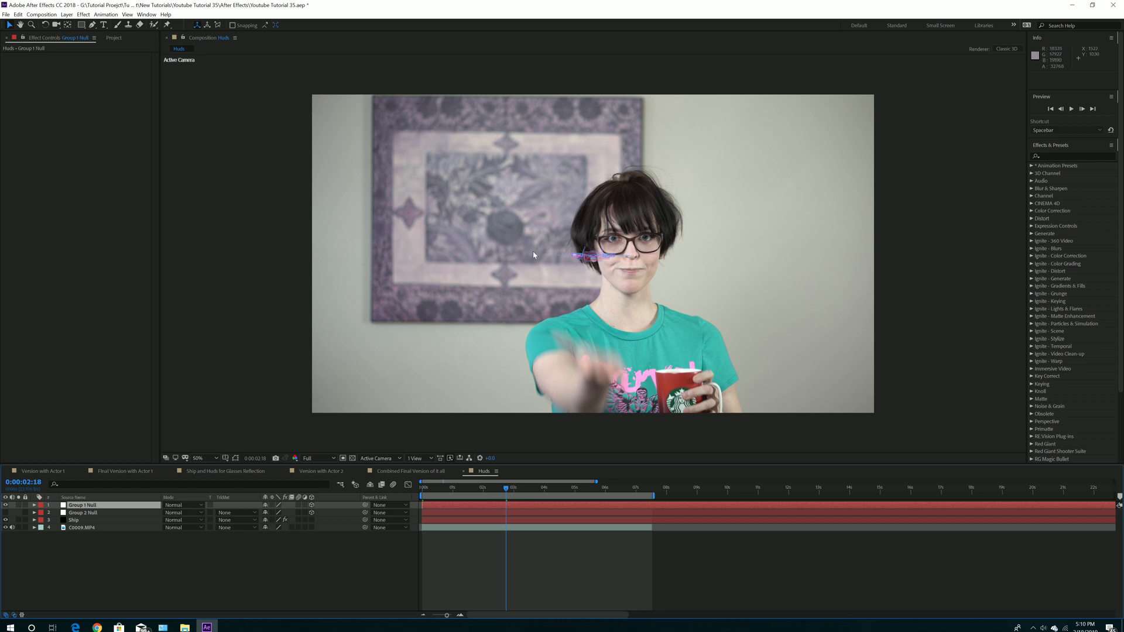
{"action": "left_click", "coordinate": [34, 505]}
{"action": "left_click", "coordinate": [42, 513]}
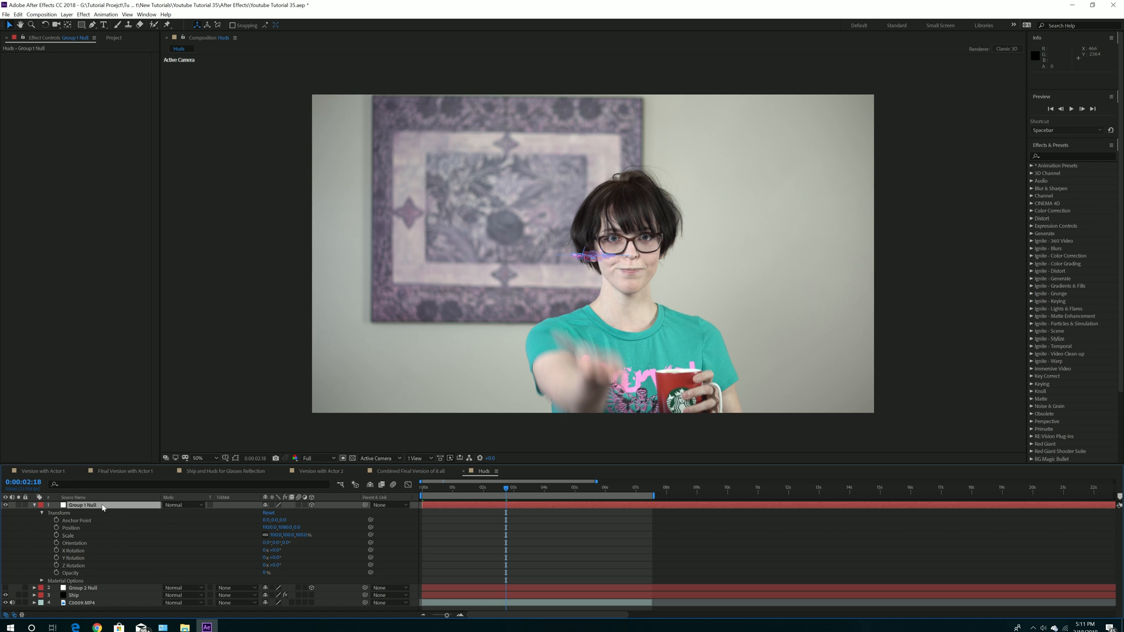
{"action": "left_click_drag", "start_coordinate": [286, 528], "coordinate": [537, 554]}
{"action": "left_click_drag", "start_coordinate": [270, 528], "coordinate": [292, 530]}
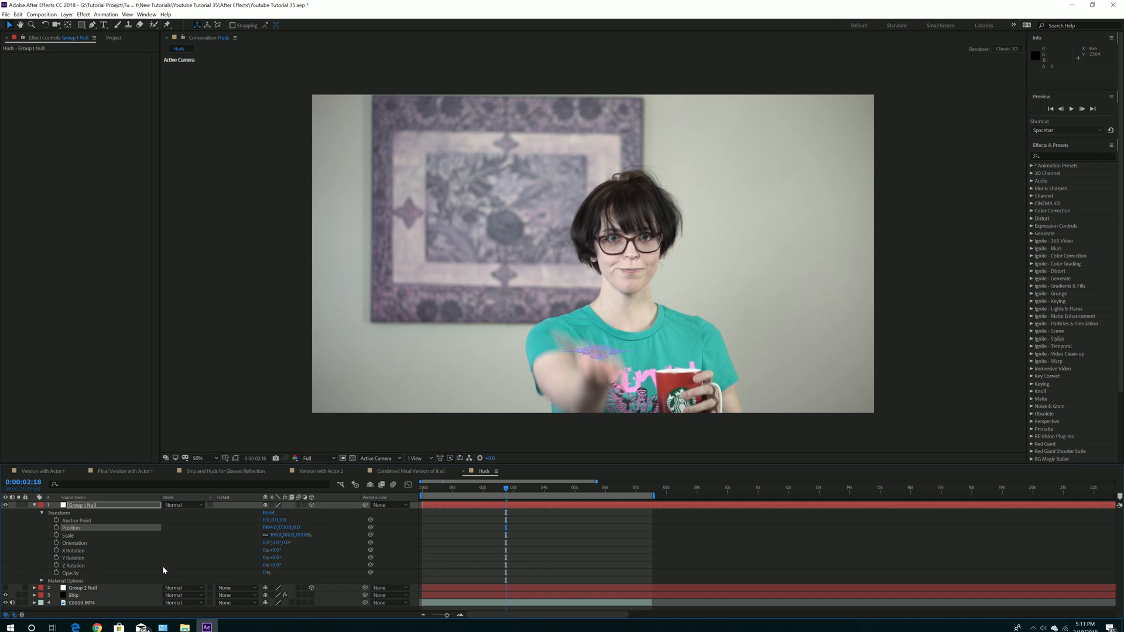
{"action": "left_click", "coordinate": [57, 528]}
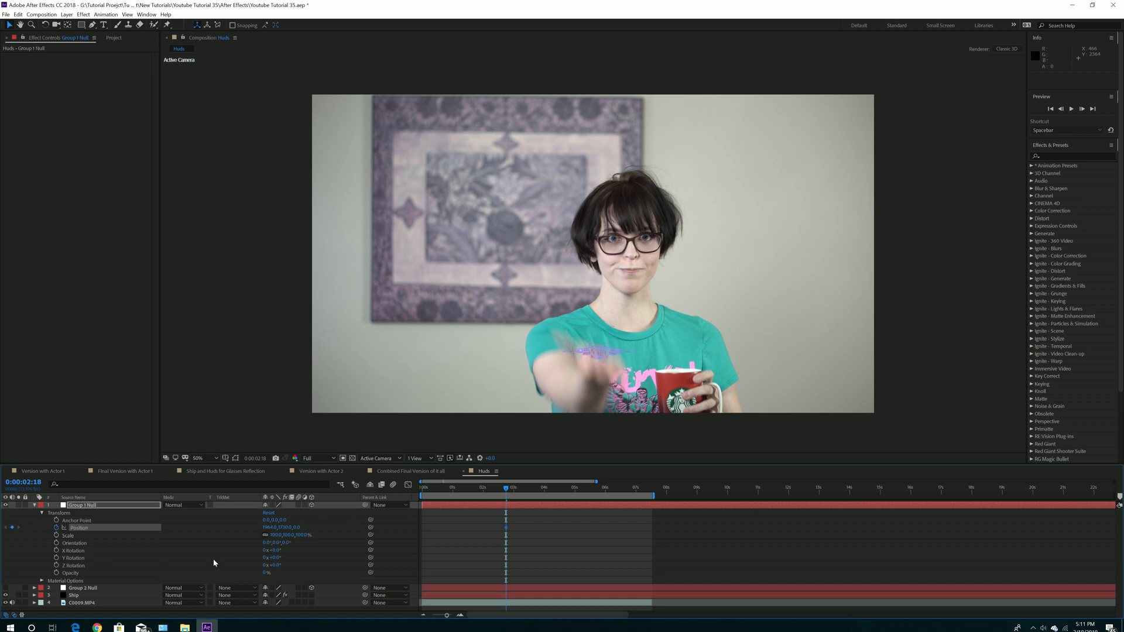
At 0:00:02:23, raise the Group 1 Null's Y position to eye level above the actor's open hand, keyframing the move.
{"action": "left_click", "coordinate": [461, 616]}
{"action": "left_click_drag", "start_coordinate": [508, 490], "coordinate": [519, 492]}
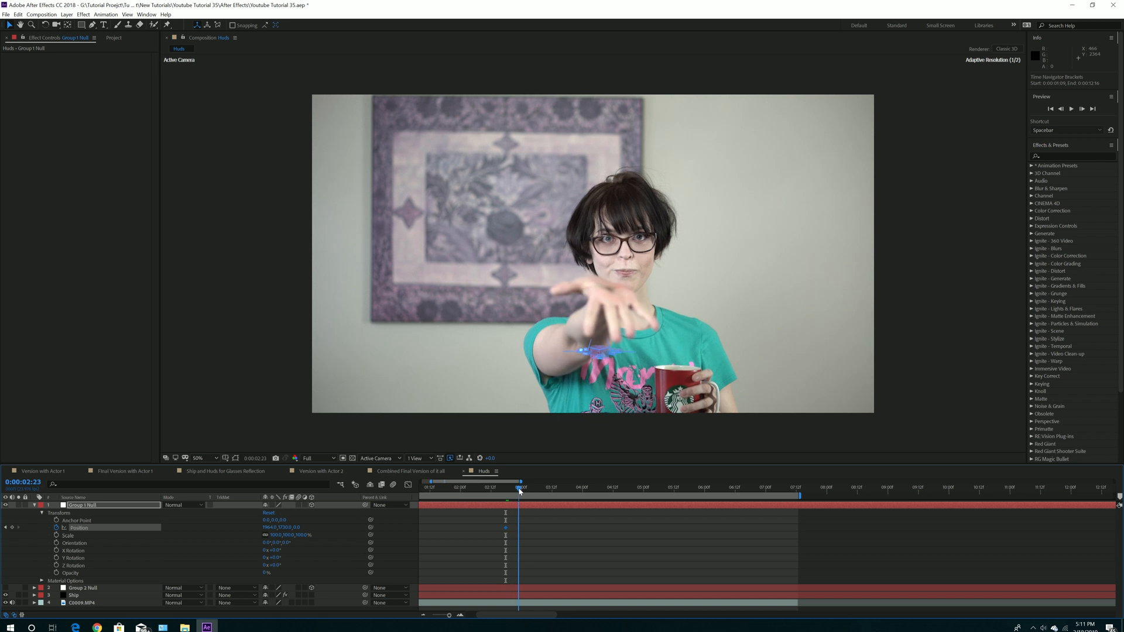
{"action": "left_click_drag", "start_coordinate": [286, 528], "coordinate": [121, 538]}
{"action": "left_click_drag", "start_coordinate": [1, 526], "coordinate": [24, 519]}
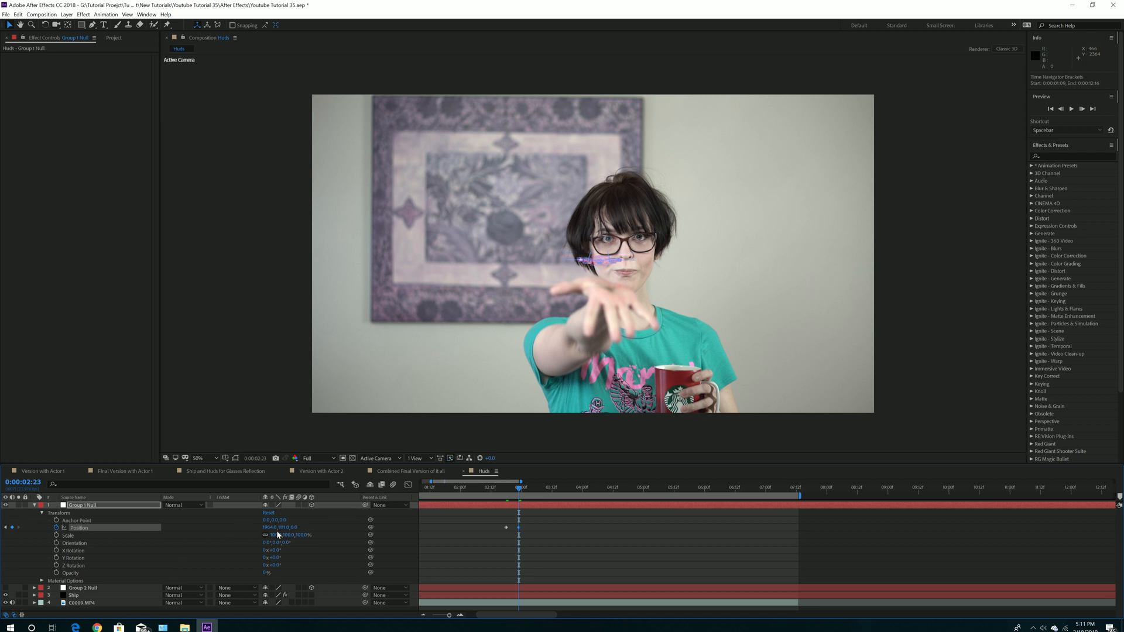
{"action": "left_click_drag", "start_coordinate": [286, 528], "coordinate": [199, 533]}
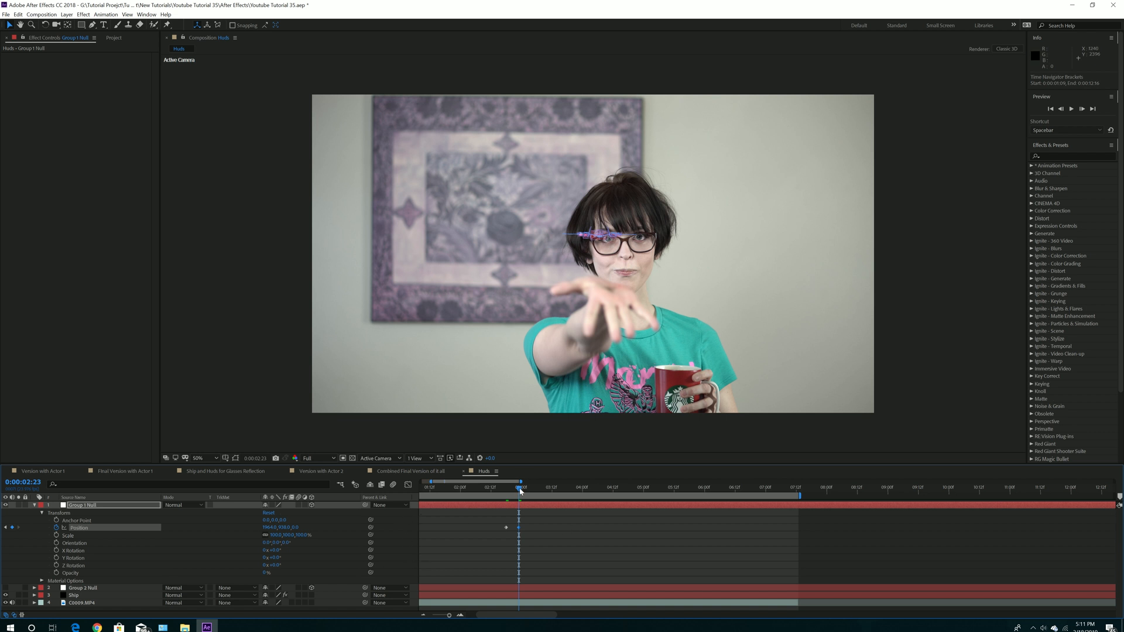
Set the Group 1 Null's Y Rotation to -90° at 0:00:02:23.
{"action": "mouse_move", "coordinate": [519, 490]}
{"action": "left_mouse_down"}
{"action": "mouse_move", "coordinate": [508, 497]}
{"action": "mouse_move", "coordinate": [519, 495]}
{"action": "left_mouse_up"}
{"action": "left_click", "coordinate": [273, 558]}
{"action": "key", "text": "Return"}
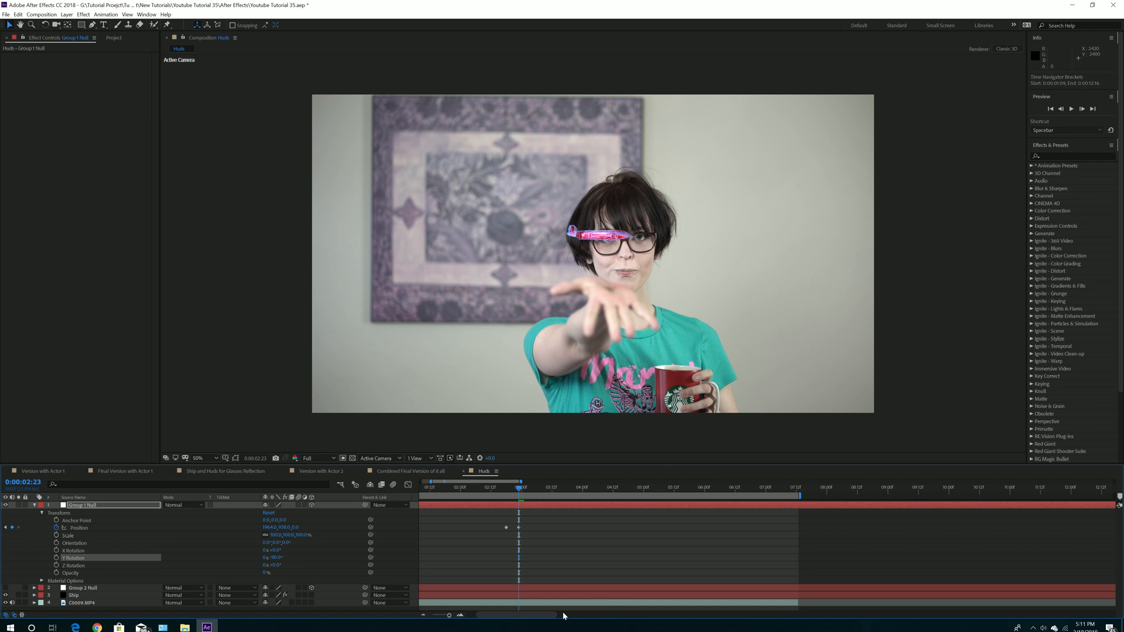
At 0:00:02:18, set the Group 1 Null's Scale to 0% and start Scale keyframes.
{"action": "left_click_drag", "start_coordinate": [520, 489], "coordinate": [506, 492]}
{"action": "left_click", "coordinate": [275, 535]}
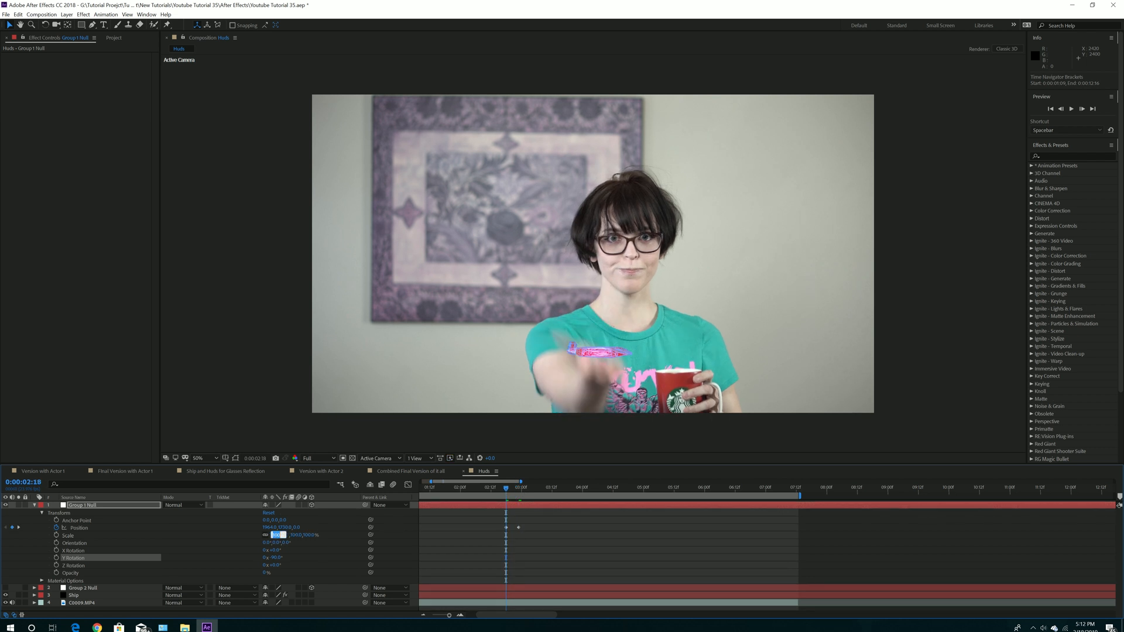
{"action": "type", "text": "0"}
{"action": "key", "text": "Return"}
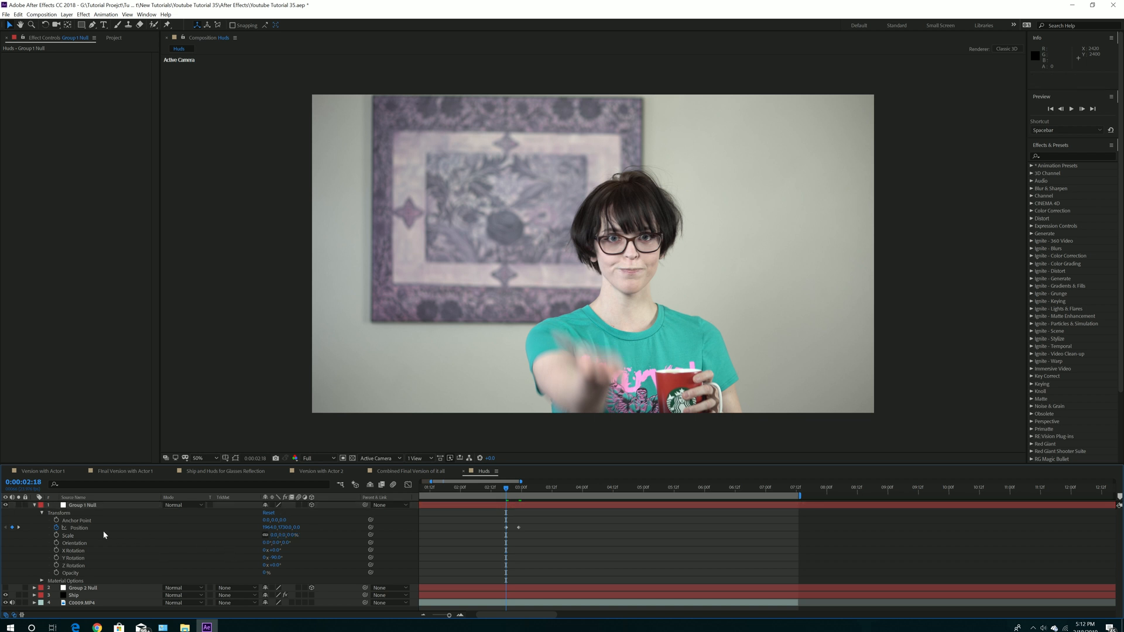
{"action": "left_click", "coordinate": [56, 536]}
At 0:00:02:23, scale up the Group 1 Null until the ship spans most of the frame width, keyframing the growth.
{"action": "left_click_drag", "start_coordinate": [508, 491], "coordinate": [519, 491]}
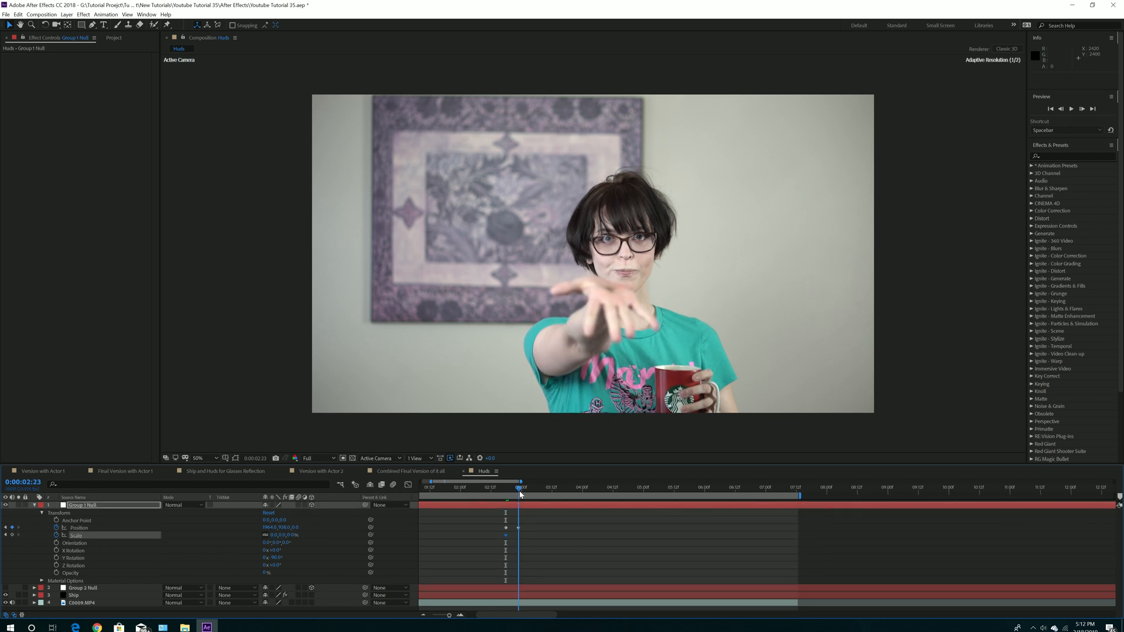
{"action": "left_click_drag", "start_coordinate": [275, 536], "coordinate": [568, 527]}
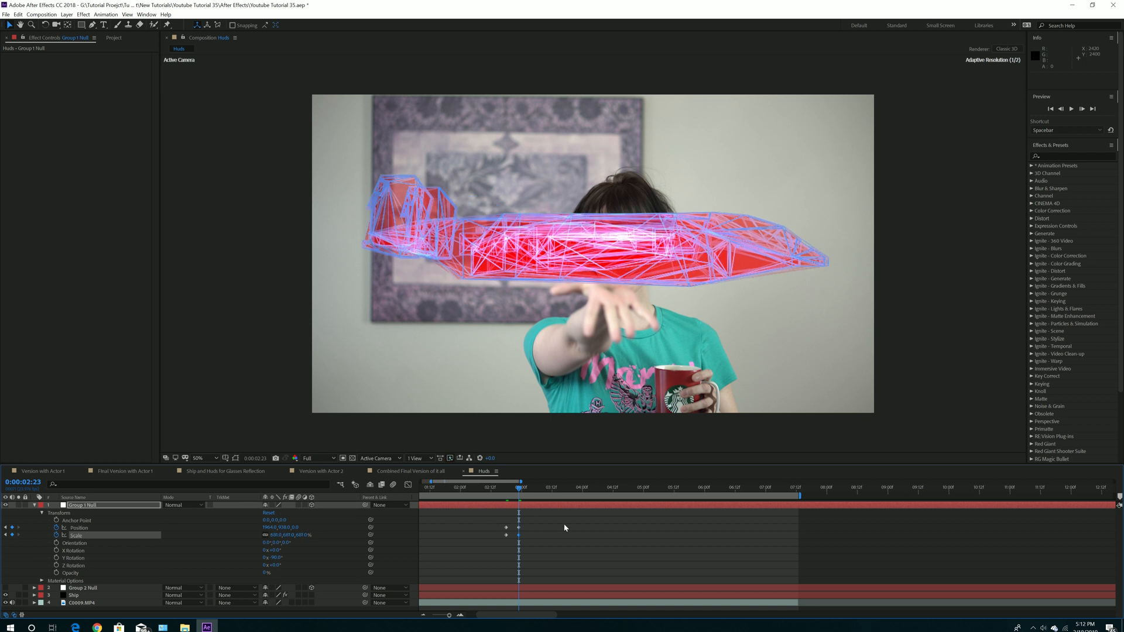
{"action": "mouse_move", "coordinate": [520, 489]}
{"action": "left_mouse_down"}
{"action": "mouse_move", "coordinate": [510, 499]}
{"action": "mouse_move", "coordinate": [520, 497]}
{"action": "left_mouse_up"}
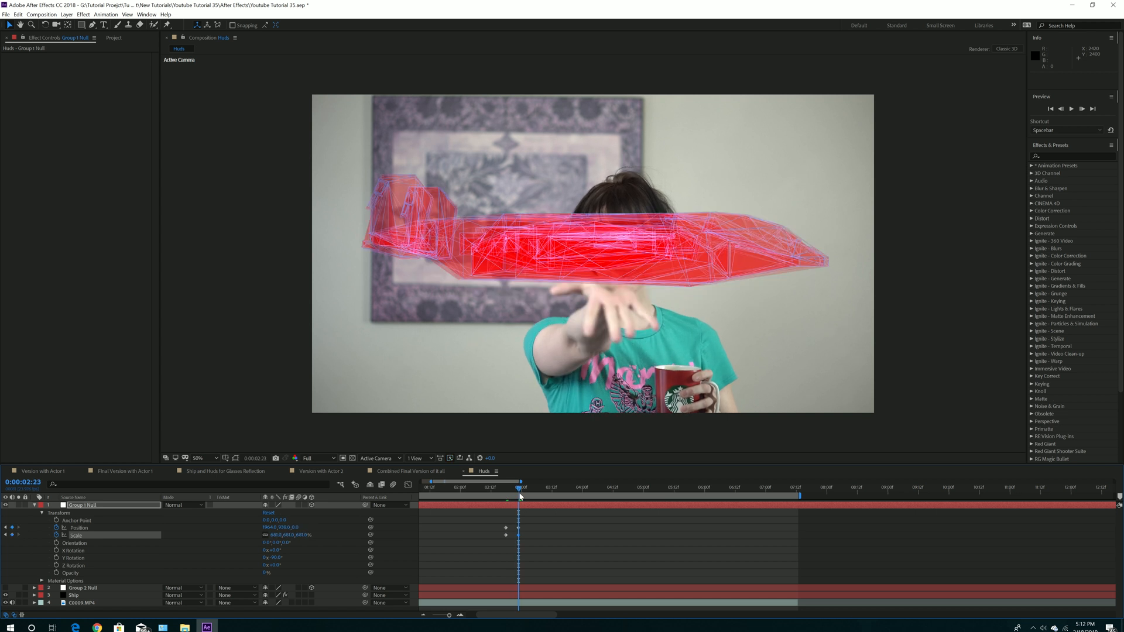
Start X Rotation keyframes on the Group 1 Null at 0° at 0:00:02:20, and keyframe a negative X Rotation at 0:00:08:00.
{"action": "left_click_drag", "start_coordinate": [518, 498], "coordinate": [513, 502]}
{"action": "mouse_move", "coordinate": [274, 550]}
{"action": "left_mouse_down"}
{"action": "mouse_move", "coordinate": [294, 551]}
{"action": "mouse_move", "coordinate": [229, 557]}
{"action": "mouse_move", "coordinate": [288, 553]}
{"action": "left_mouse_up"}
{"action": "left_click", "coordinate": [277, 550]}
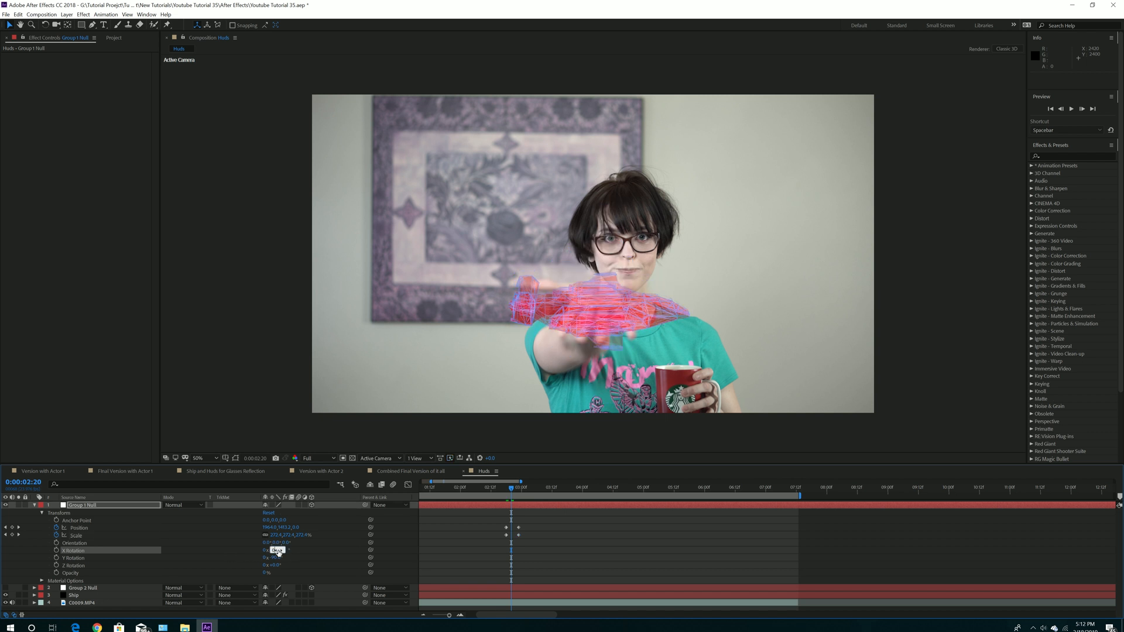
{"action": "key", "text": "Return"}
{"action": "left_click", "coordinate": [57, 551]}
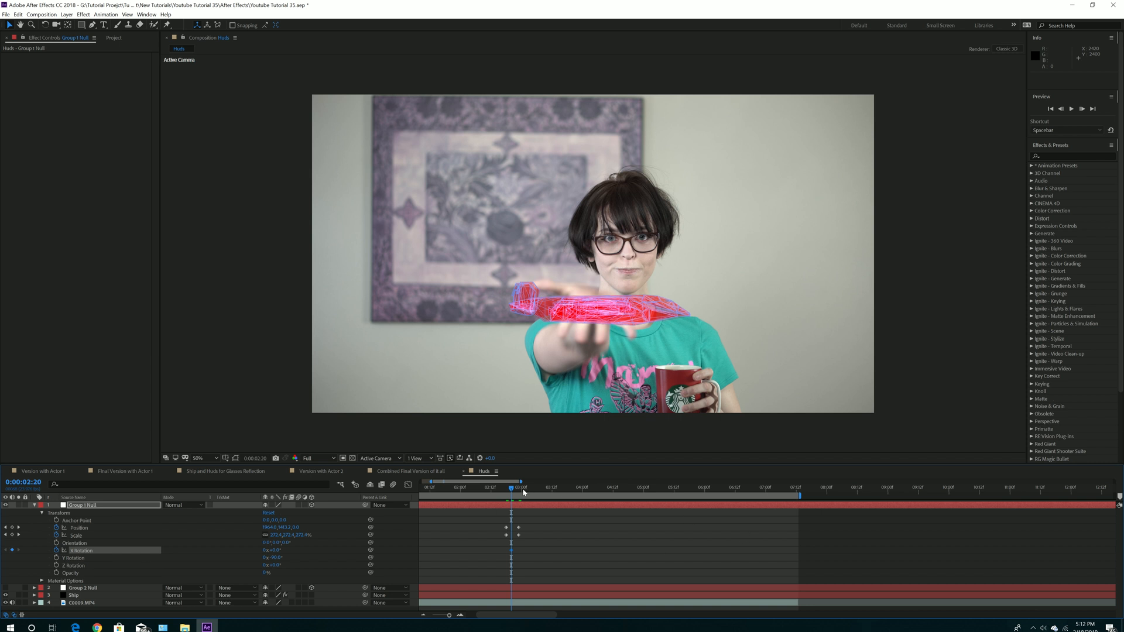
{"action": "left_click_drag", "start_coordinate": [514, 489], "coordinate": [826, 490]}
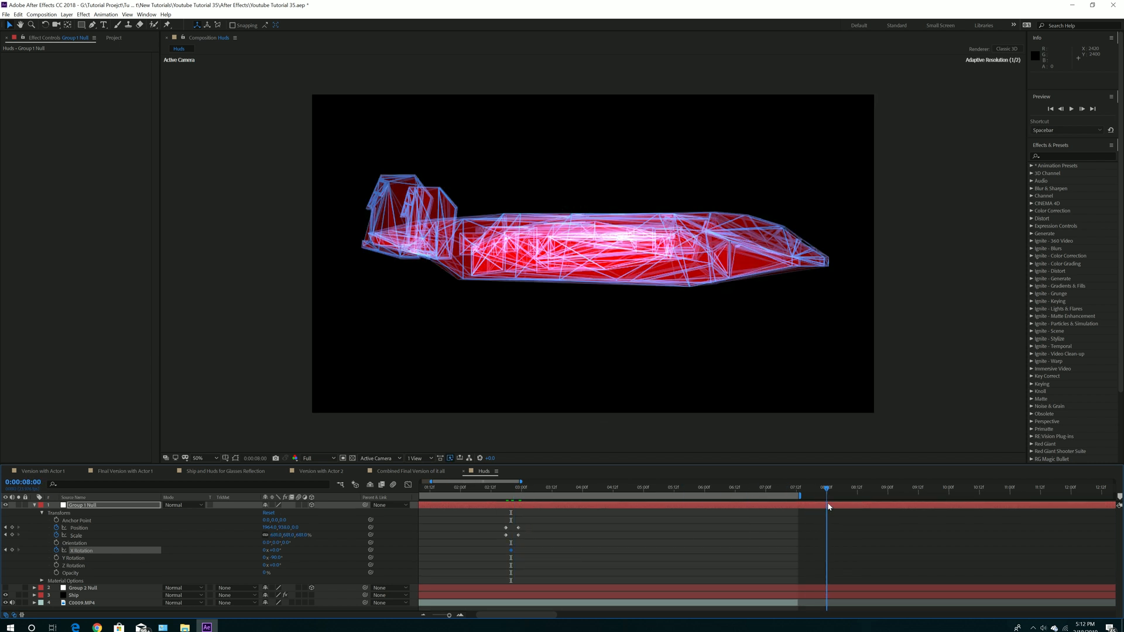
{"action": "left_click_drag", "start_coordinate": [273, 550], "coordinate": [178, 560]}
{"action": "left_click", "coordinate": [513, 489]}
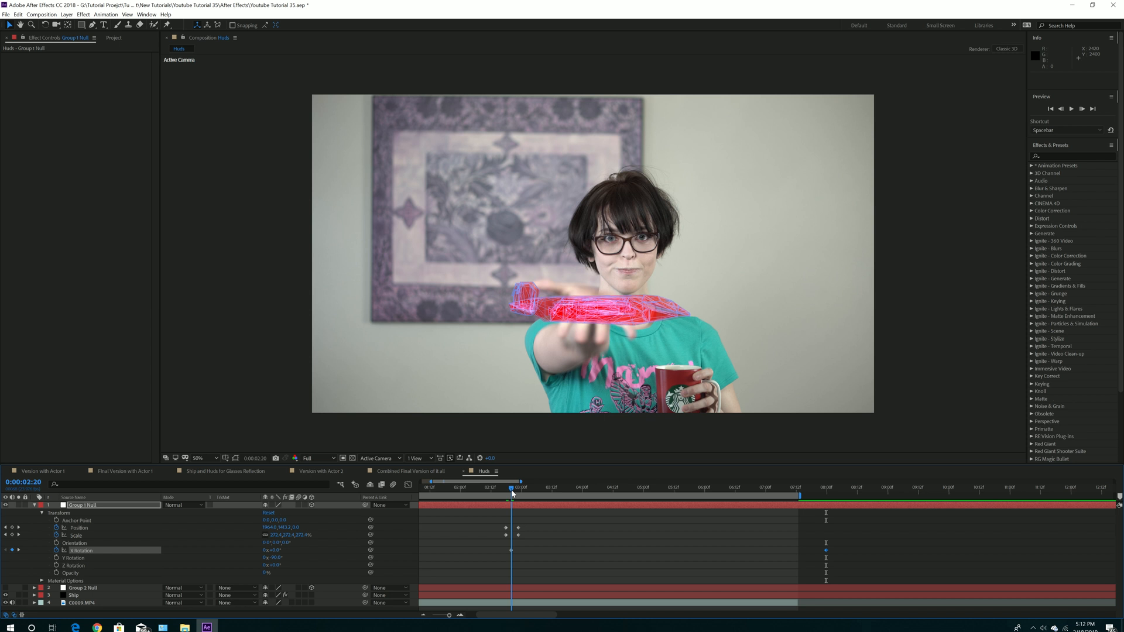
At 0:00:05:00, lower the Group 1 Null's X position so the ship slides to the frame's left side, keyframing the move.
{"action": "left_click_drag", "start_coordinate": [511, 495], "coordinate": [673, 493]}
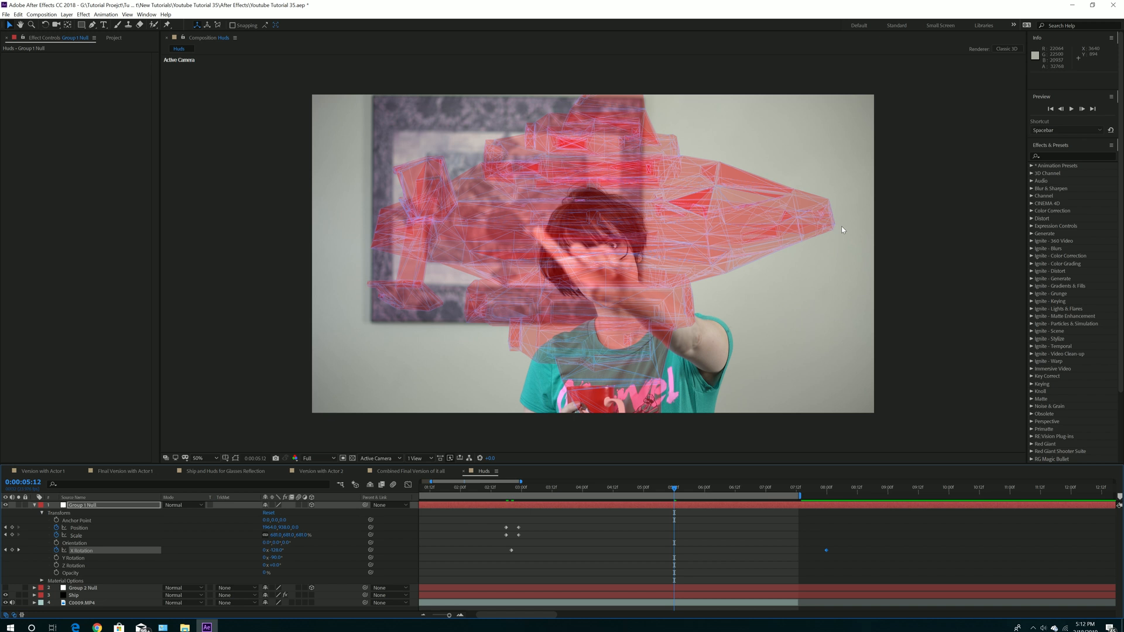
{"action": "left_click_drag", "start_coordinate": [674, 513], "coordinate": [646, 509]}
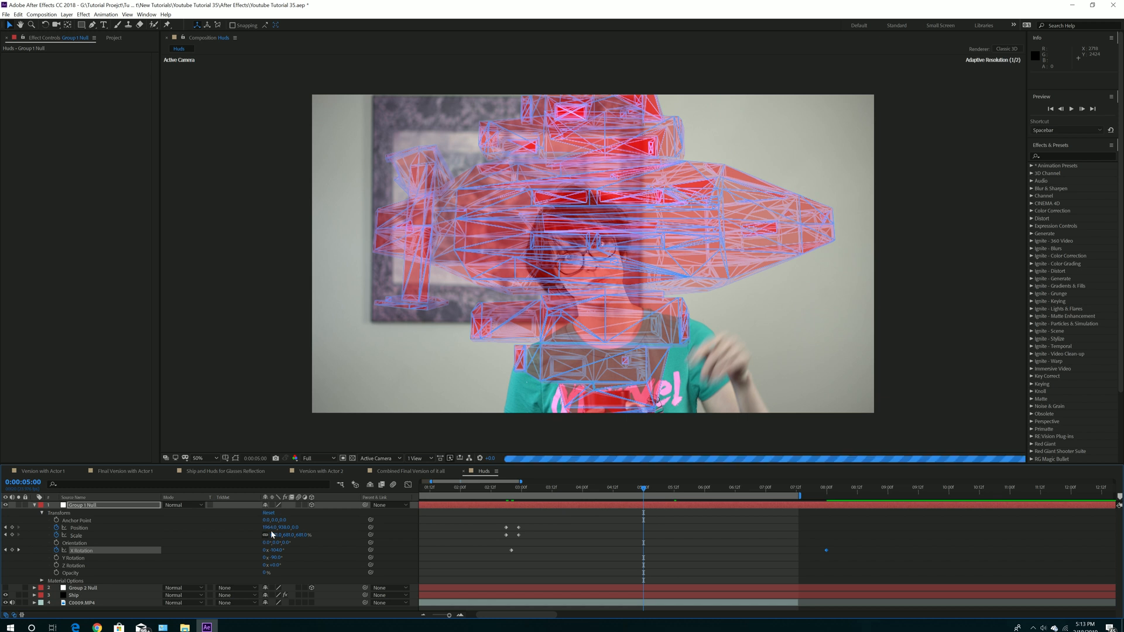
{"action": "left_click_drag", "start_coordinate": [270, 527], "coordinate": [166, 550]}
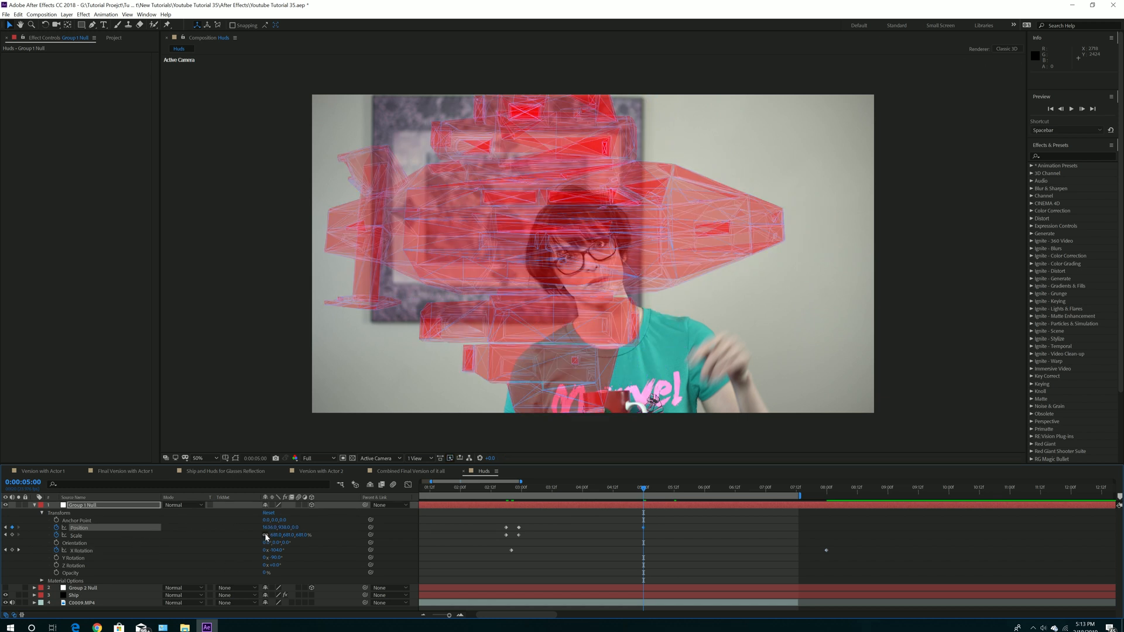
{"action": "left_click_drag", "start_coordinate": [270, 527], "coordinate": [78, 551]}
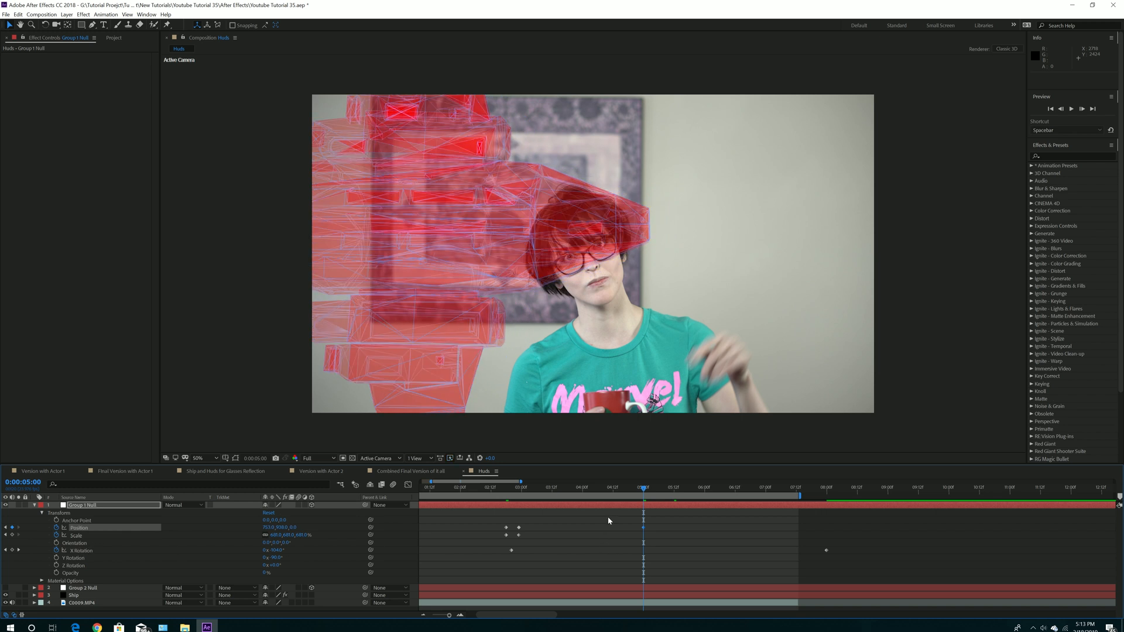
{"action": "left_click_drag", "start_coordinate": [647, 492], "coordinate": [674, 520]}
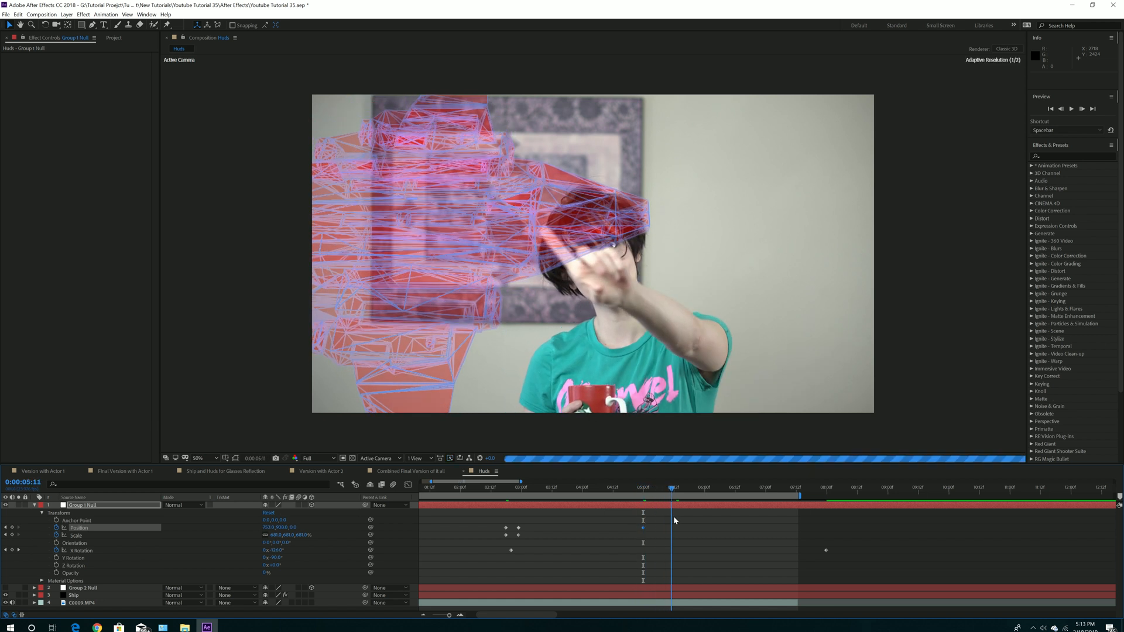
Return to 0:00:02:18 and copy all of the Group 1 Null's Position, Scale and X Rotation keyframes.
{"action": "left_click", "coordinate": [507, 493]}
{"action": "left_click_drag", "start_coordinate": [490, 524], "coordinate": [519, 542]}
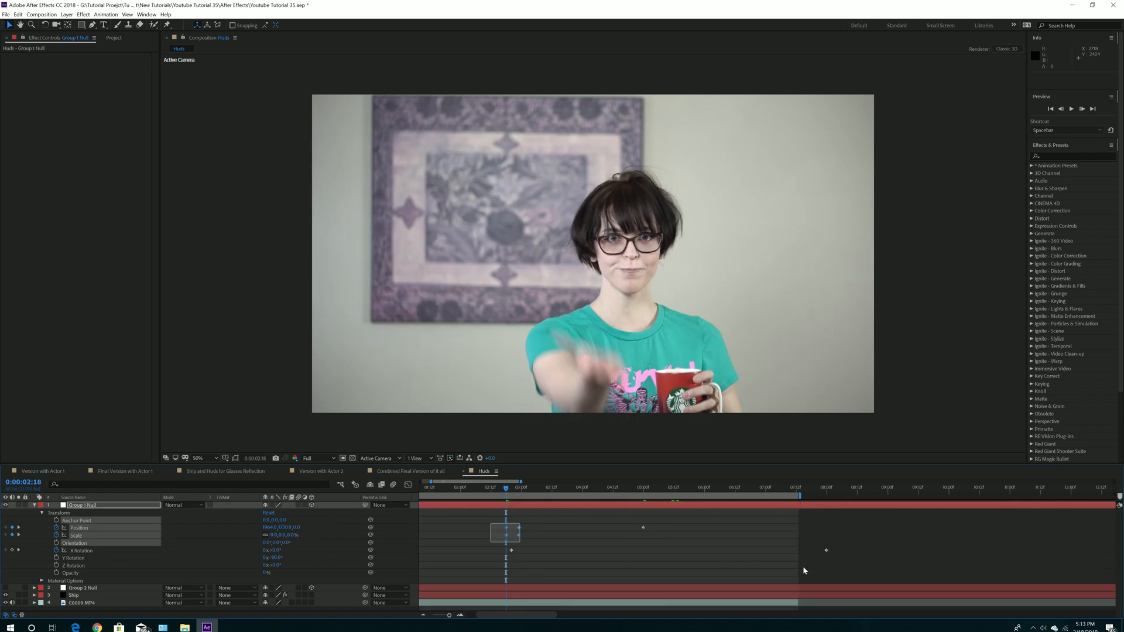
{"action": "left_click_drag", "start_coordinate": [491, 518], "coordinate": [863, 564]}
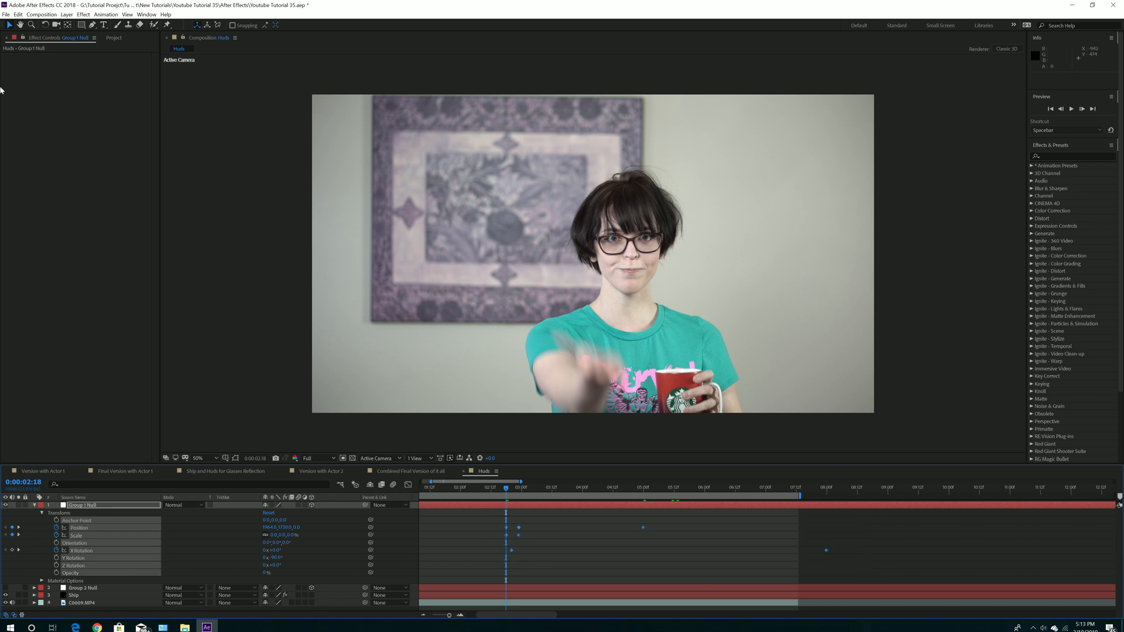
{"action": "left_click", "coordinate": [18, 14]}
{"action": "left_click", "coordinate": [29, 56]}
Paste the copied transform keyframes onto the Group 2 Null at 0:00:02:18.
{"action": "left_click", "coordinate": [34, 505]}
{"action": "left_click", "coordinate": [82, 514]}
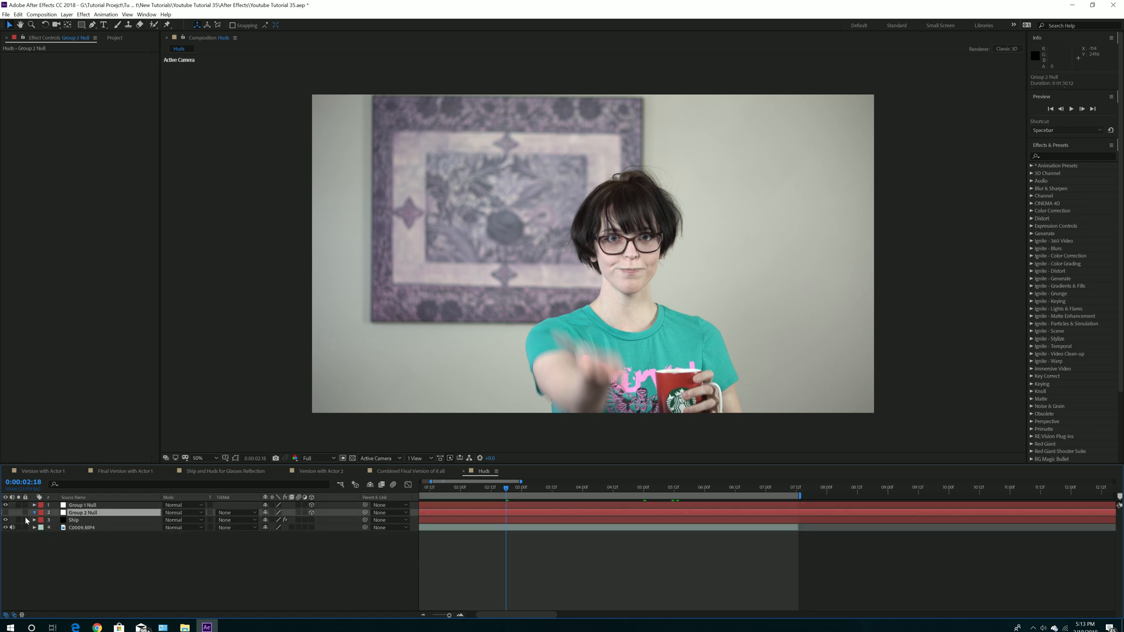
{"action": "left_click", "coordinate": [34, 513]}
{"action": "left_click", "coordinate": [42, 521]}
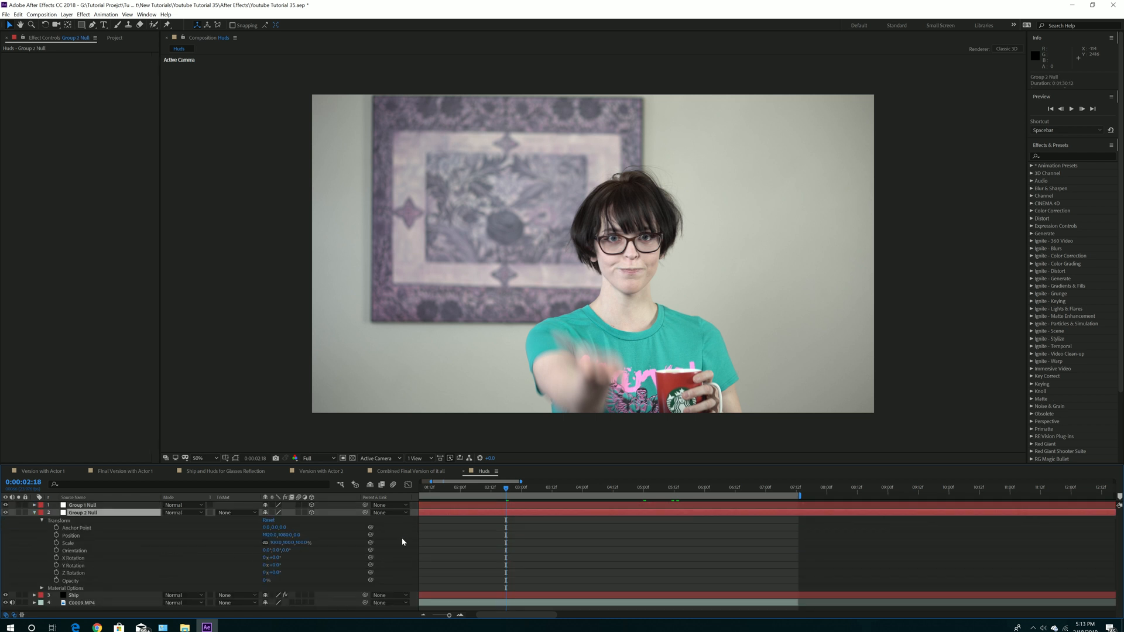
{"action": "left_click", "coordinate": [34, 505]}
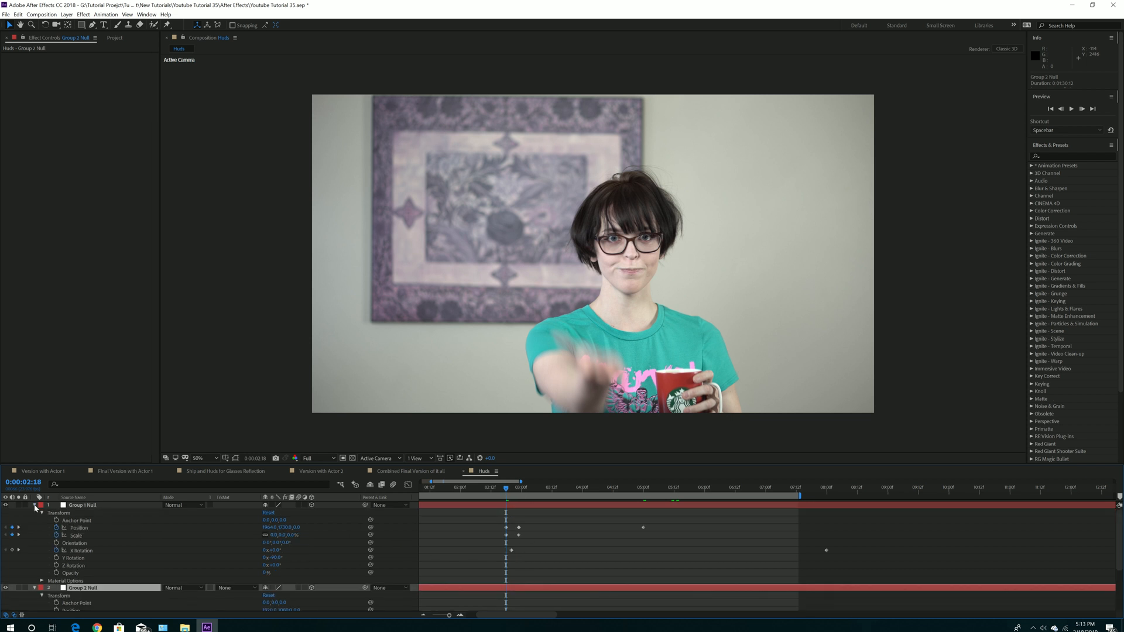
{"action": "left_click", "coordinate": [34, 506]}
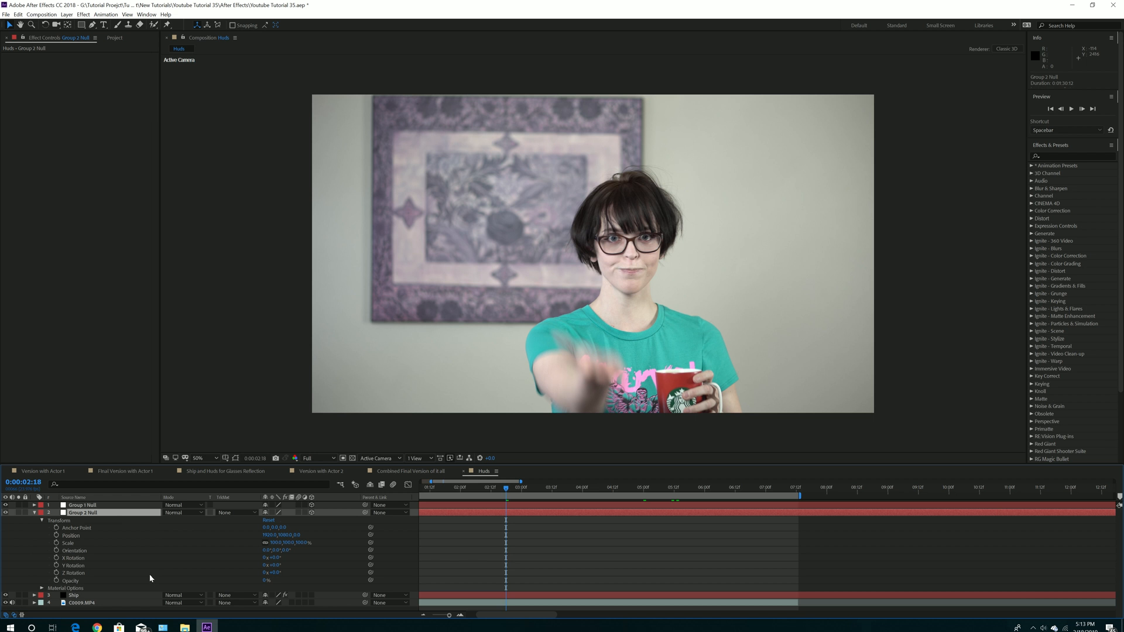
{"action": "key", "text": "ctrl+v"}
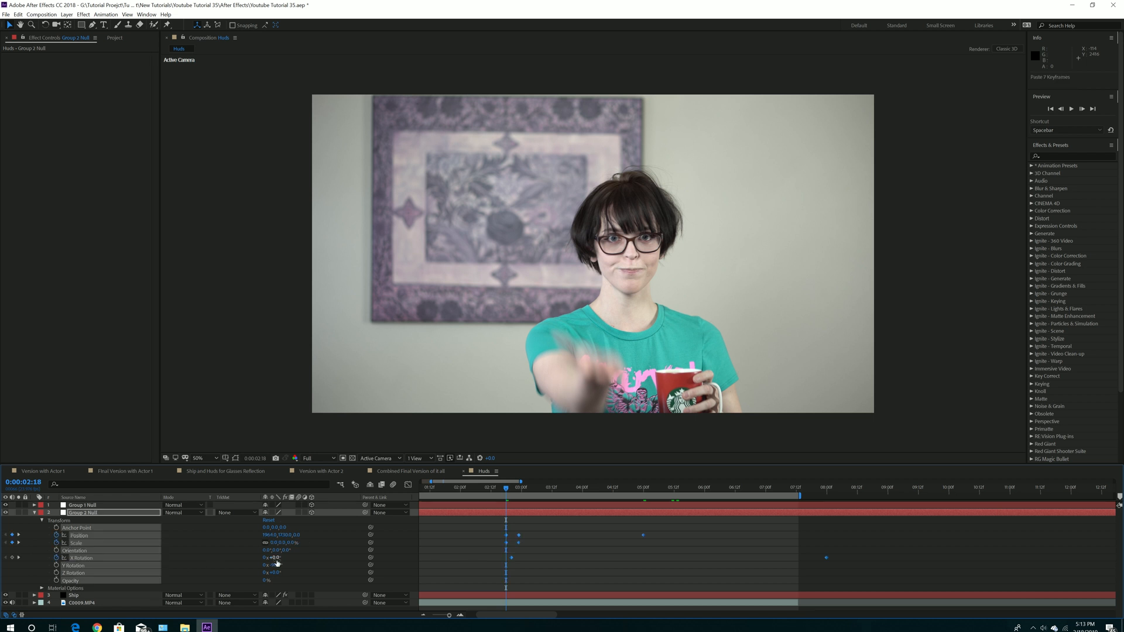
Enable Group 2 in the Ship layer's Element effect and advance to 0:00:05:11.
{"action": "left_click", "coordinate": [74, 597]}
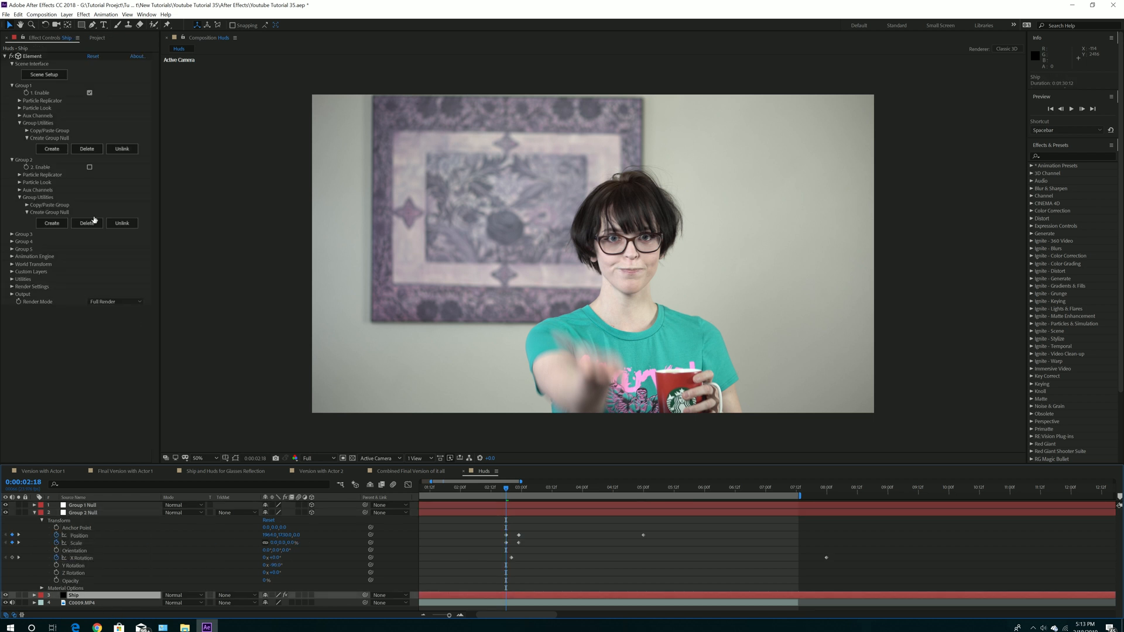
{"action": "left_click", "coordinate": [90, 167]}
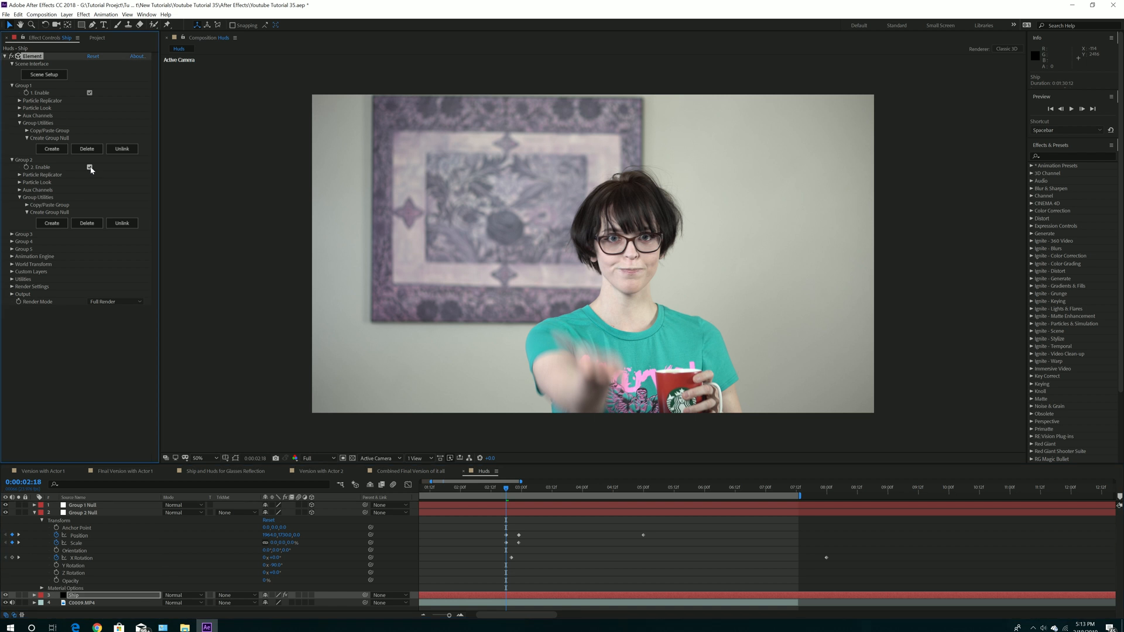
{"action": "left_click_drag", "start_coordinate": [508, 491], "coordinate": [674, 498]}
Add a Position keyframe to the Group 2 Null at 0:00:05:11, and increase its X position at 0:00:05:17 to pull the piece off the ship.
{"action": "left_click", "coordinate": [122, 551]}
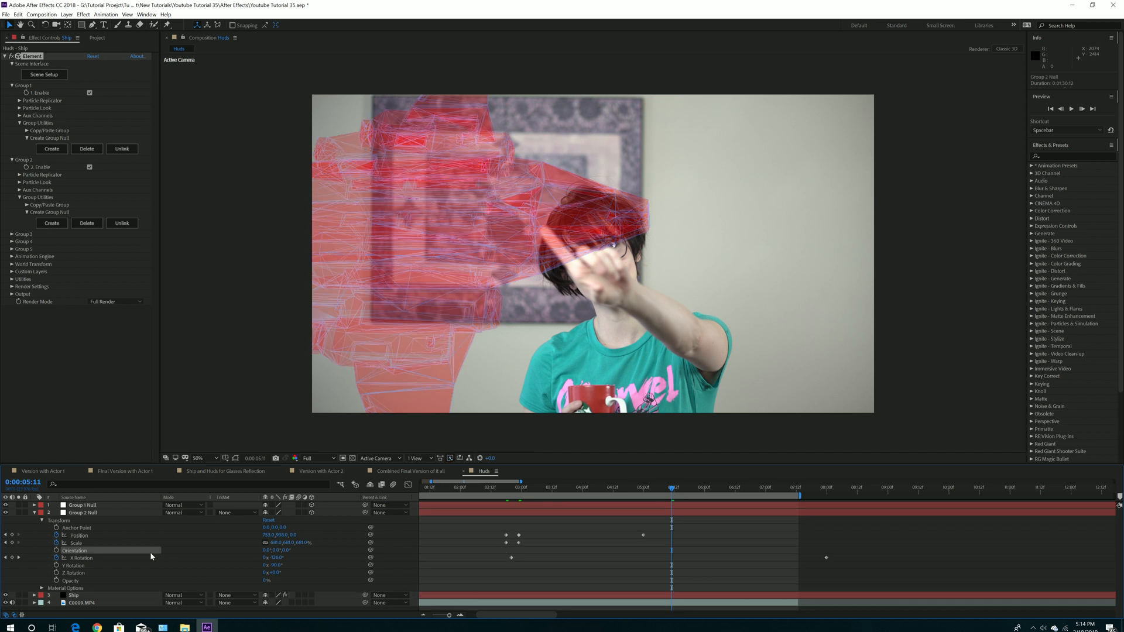
{"action": "left_click", "coordinate": [12, 535]}
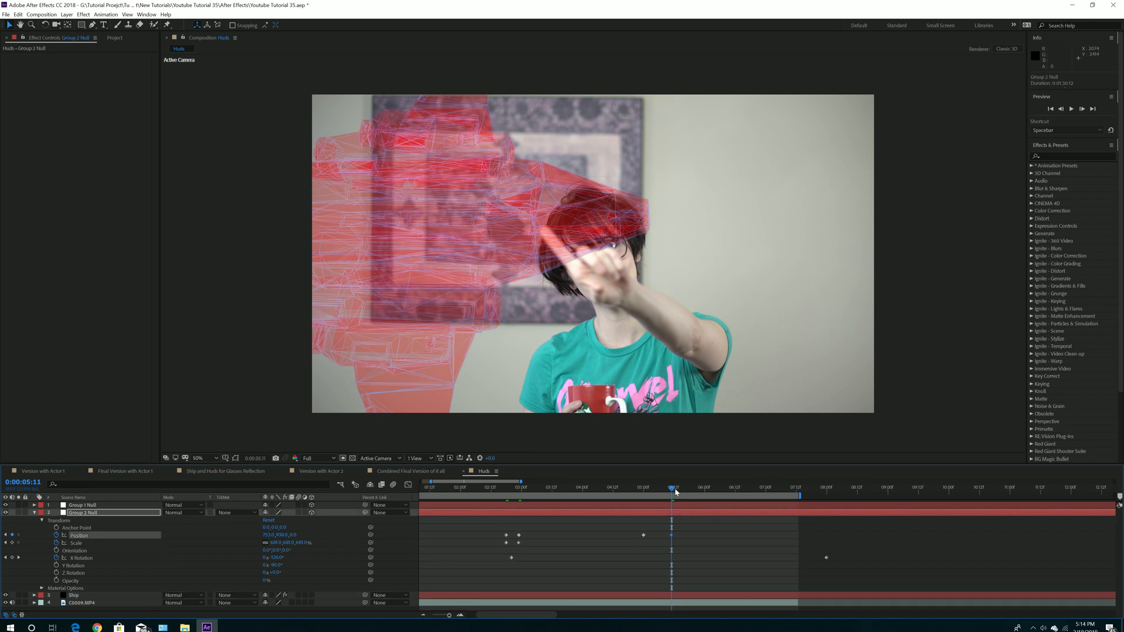
{"action": "left_click_drag", "start_coordinate": [673, 491], "coordinate": [689, 493]}
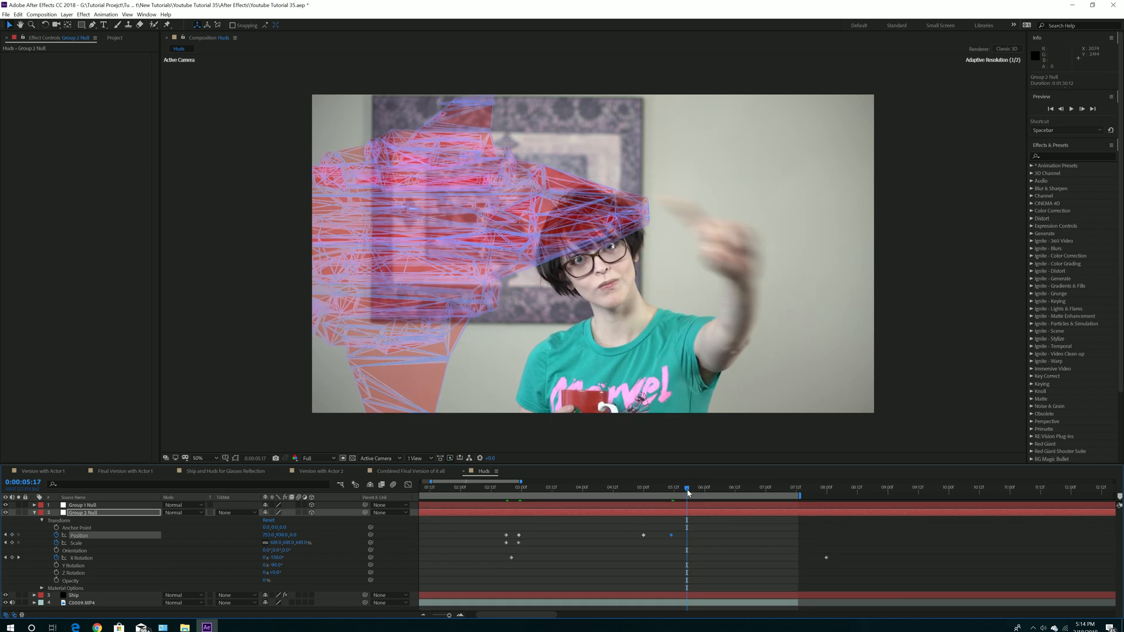
{"action": "left_click_drag", "start_coordinate": [268, 535], "coordinate": [456, 557]}
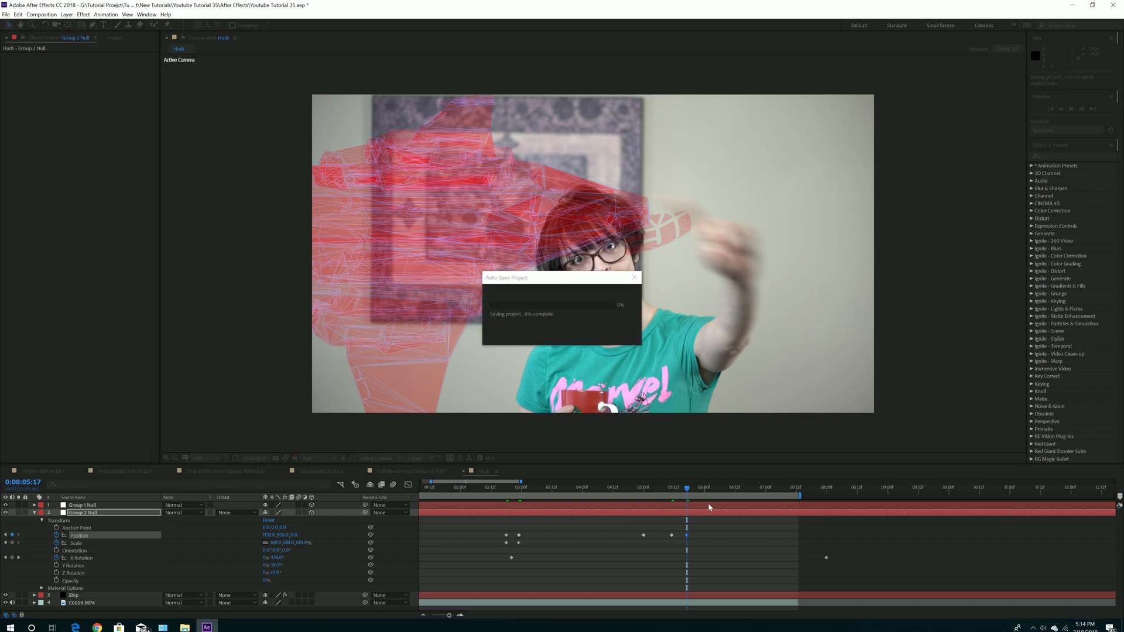
{"action": "left_click", "coordinate": [689, 489]}
At 0:00:06:00, move the Group 2 Null's Position so the detached piece lands in the frame's lower-right corner.
{"action": "left_click_drag", "start_coordinate": [689, 492], "coordinate": [704, 497]}
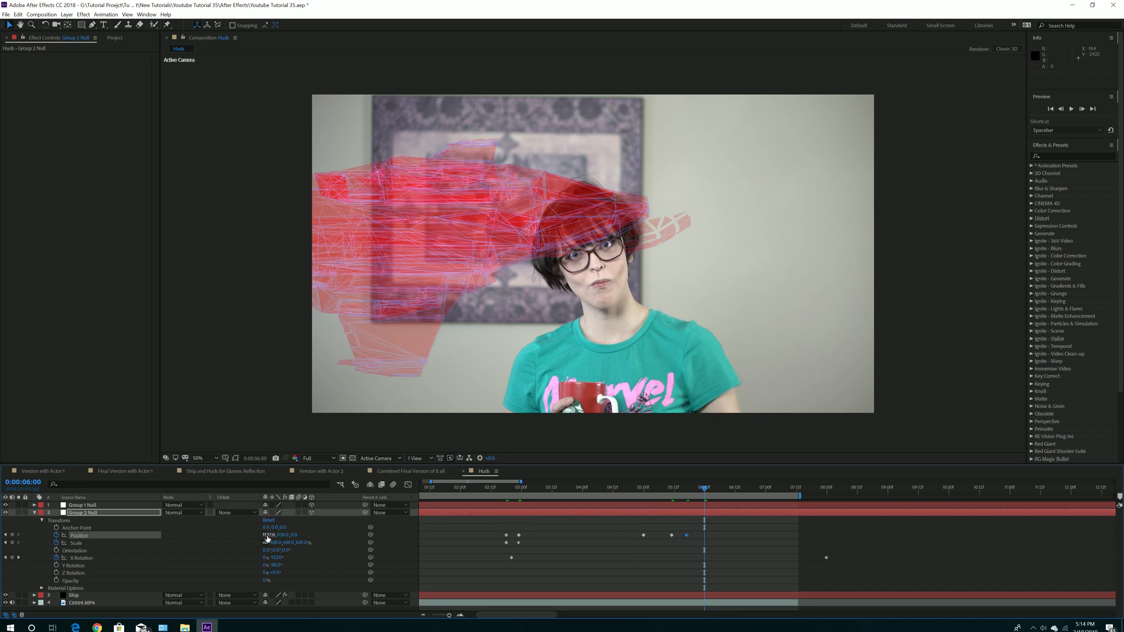
{"action": "left_click_drag", "start_coordinate": [282, 537], "coordinate": [767, 538]}
{"action": "left_click_drag", "start_coordinate": [269, 535], "coordinate": [755, 544]}
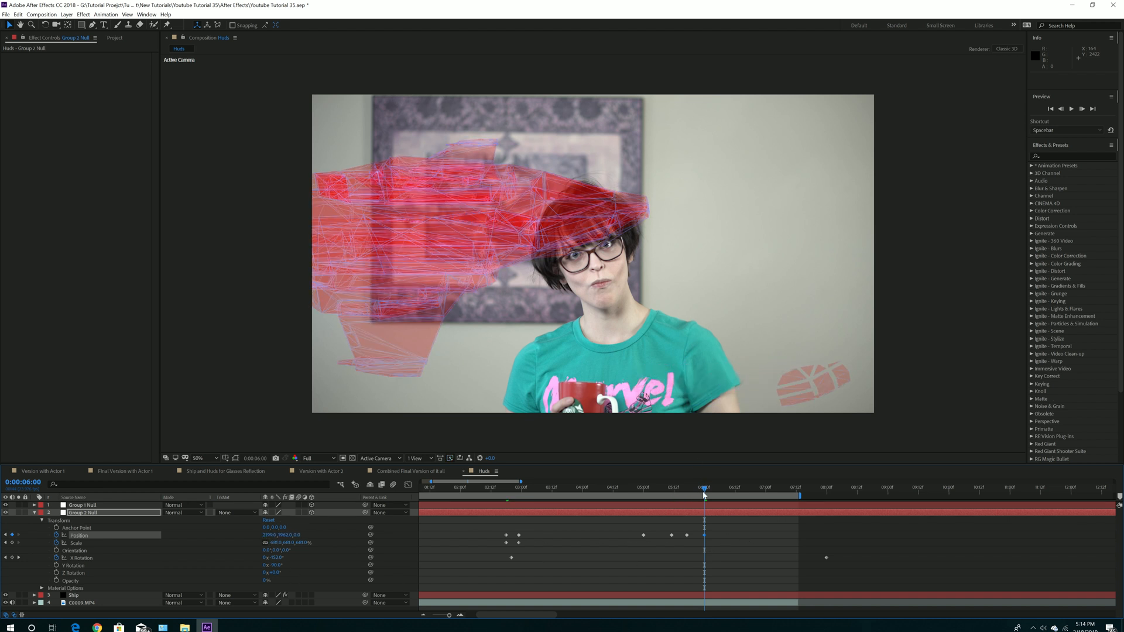
Move the Group 2 Null's 0:00:05:17 Position keyframe to 0:00:05:18 and increase its X position to follow the actor's swiping hand.
{"action": "left_click_drag", "start_coordinate": [705, 489], "coordinate": [678, 491]}
{"action": "left_click_drag", "start_coordinate": [670, 494], "coordinate": [689, 536]}
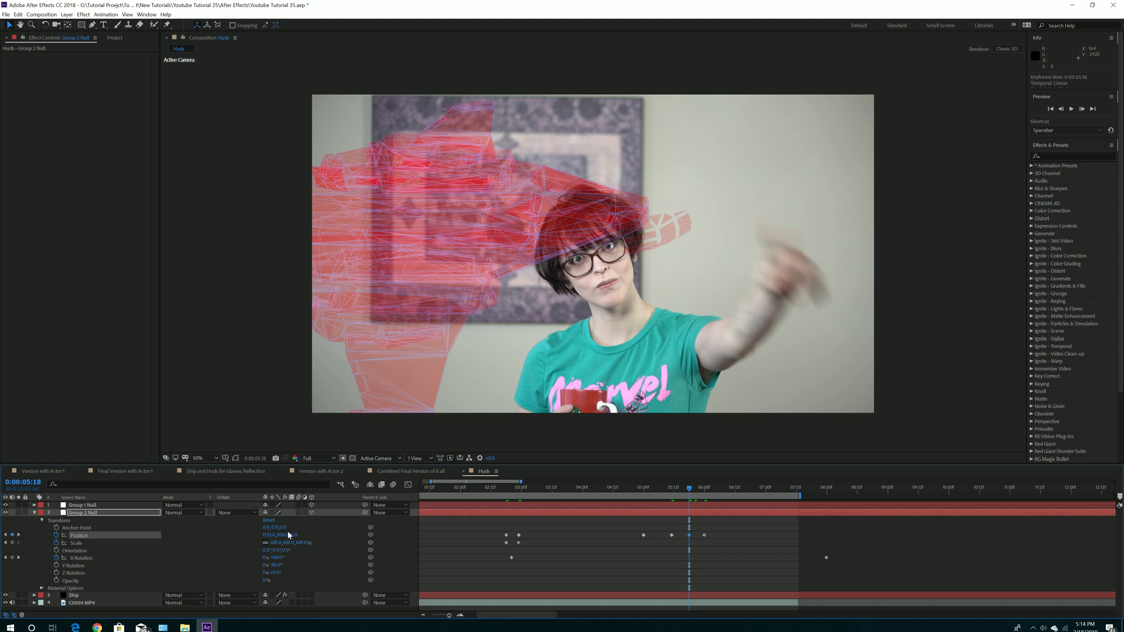
{"action": "left_click_drag", "start_coordinate": [267, 535], "coordinate": [494, 530]}
Move the Group 2 Null's 0:00:05:11 Position keyframe to 0:00:05:14, check the motion up to 0:00:06:00, and collapse the layer's properties.
{"action": "mouse_move", "coordinate": [691, 488]}
{"action": "left_mouse_down"}
{"action": "mouse_move", "coordinate": [705, 489]}
{"action": "mouse_move", "coordinate": [671, 501]}
{"action": "mouse_move", "coordinate": [680, 497]}
{"action": "left_mouse_up"}
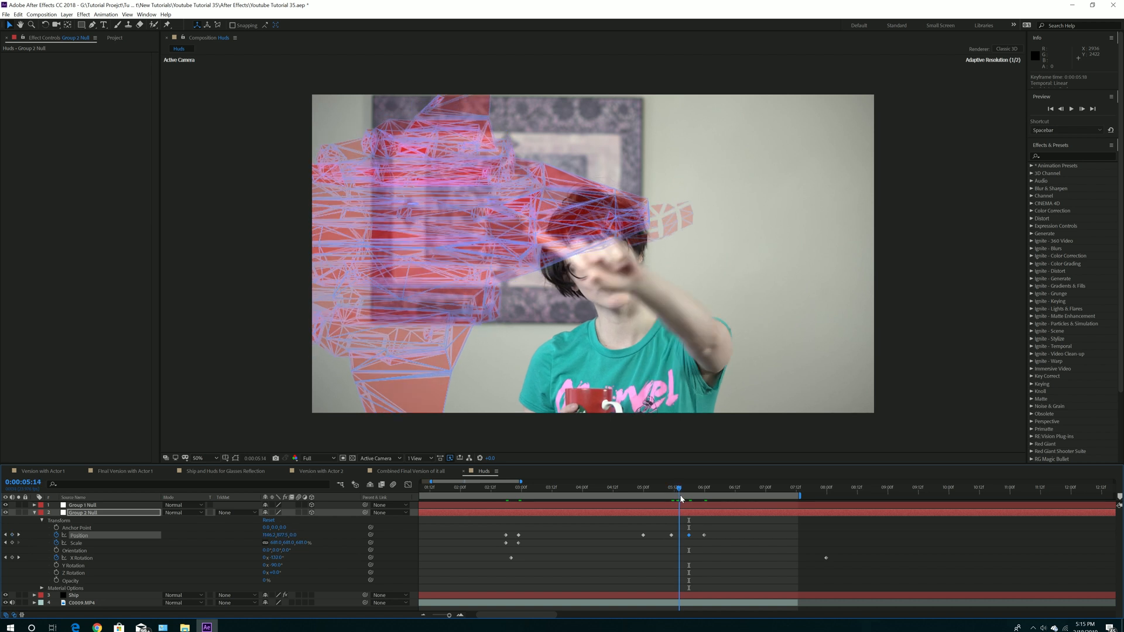
{"action": "key", "text": "Page_Up"}
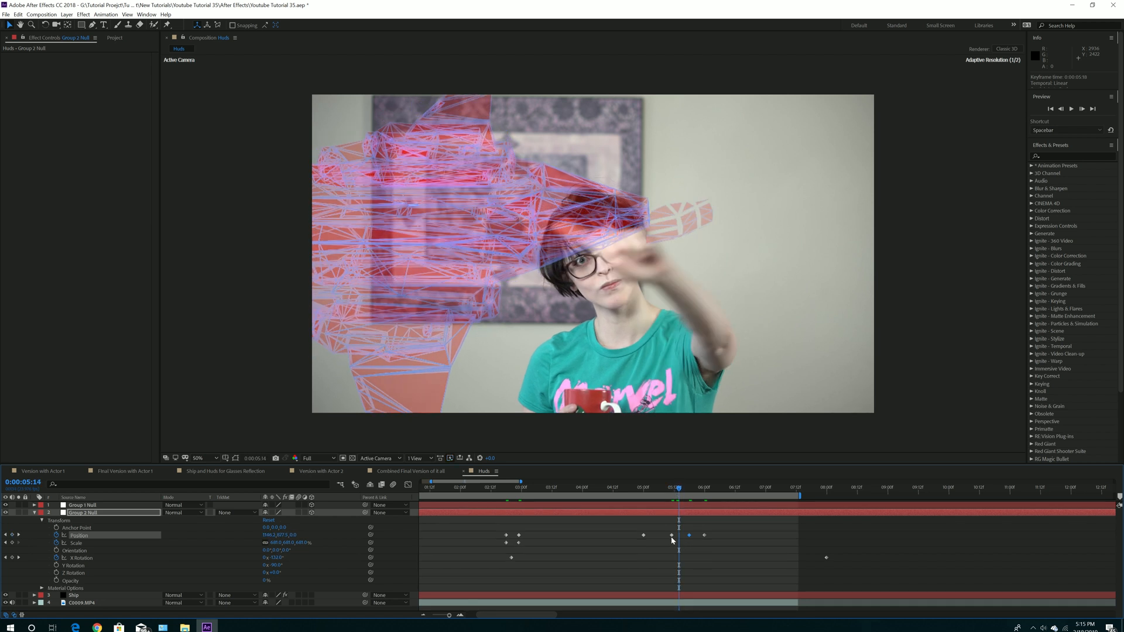
{"action": "left_click_drag", "start_coordinate": [672, 535], "coordinate": [678, 536]}
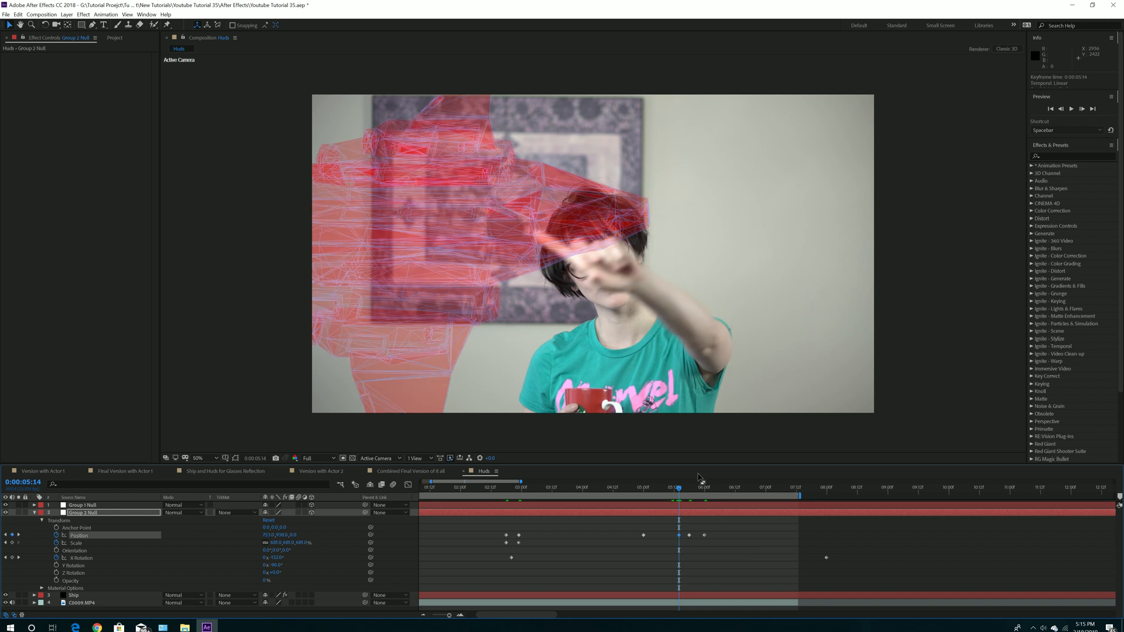
{"action": "left_click_drag", "start_coordinate": [681, 490], "coordinate": [704, 503]}
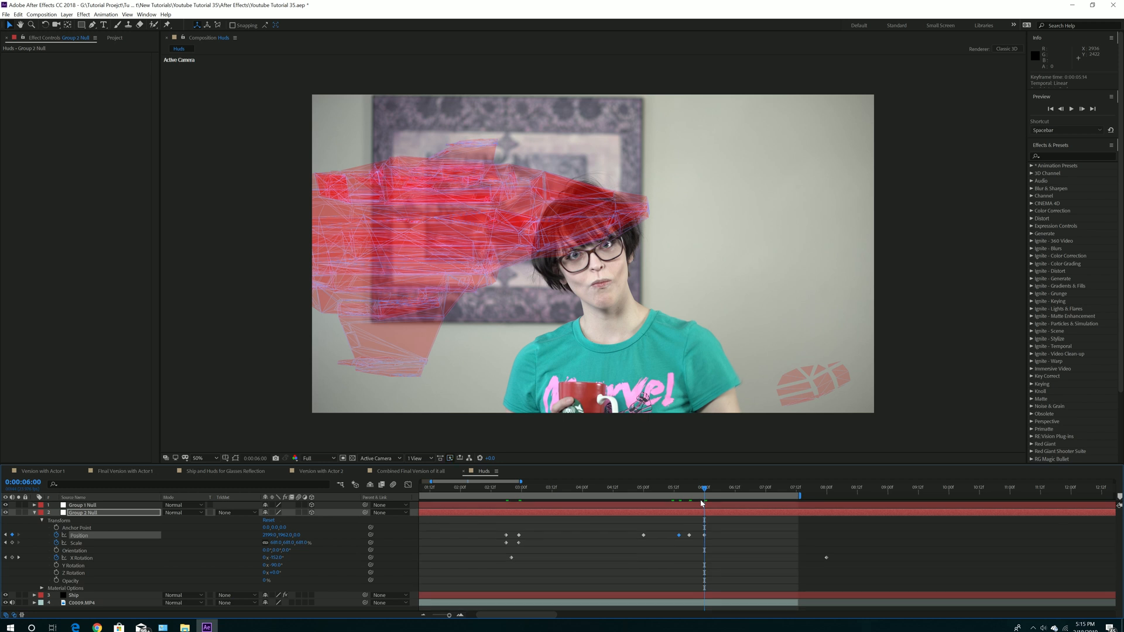
{"action": "left_click_drag", "start_coordinate": [704, 494], "coordinate": [705, 521]}
{"action": "left_click", "coordinate": [34, 513]}
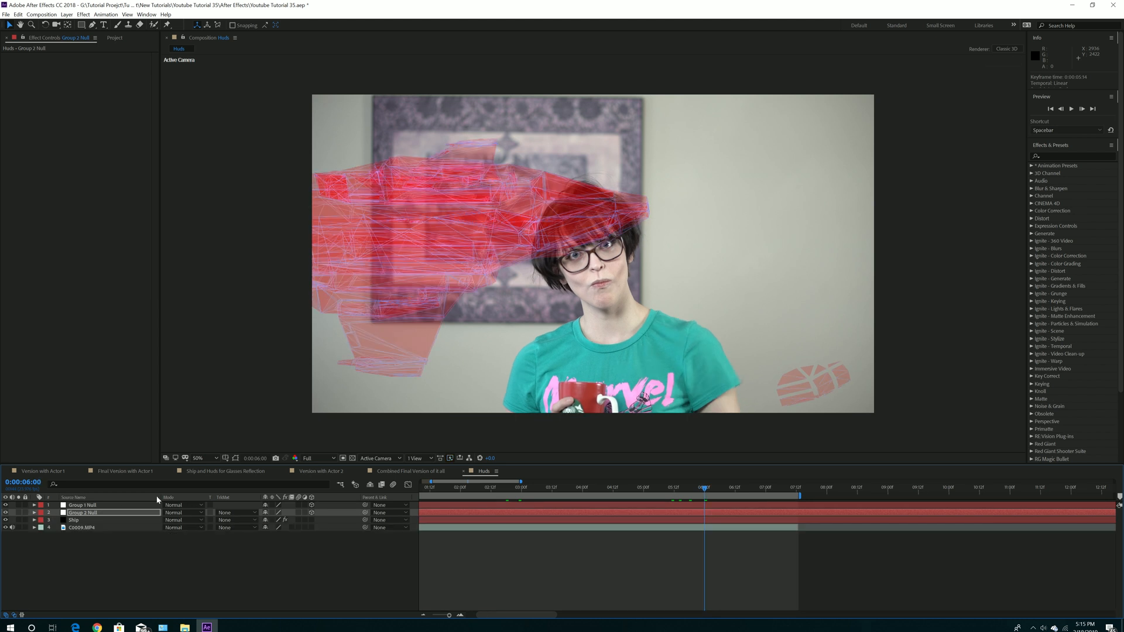
Examine the available HUD clips in the project's Huds folder and as extra large thumbnails in the Hud folder in File Explorer.
{"action": "left_click", "coordinate": [114, 37]}
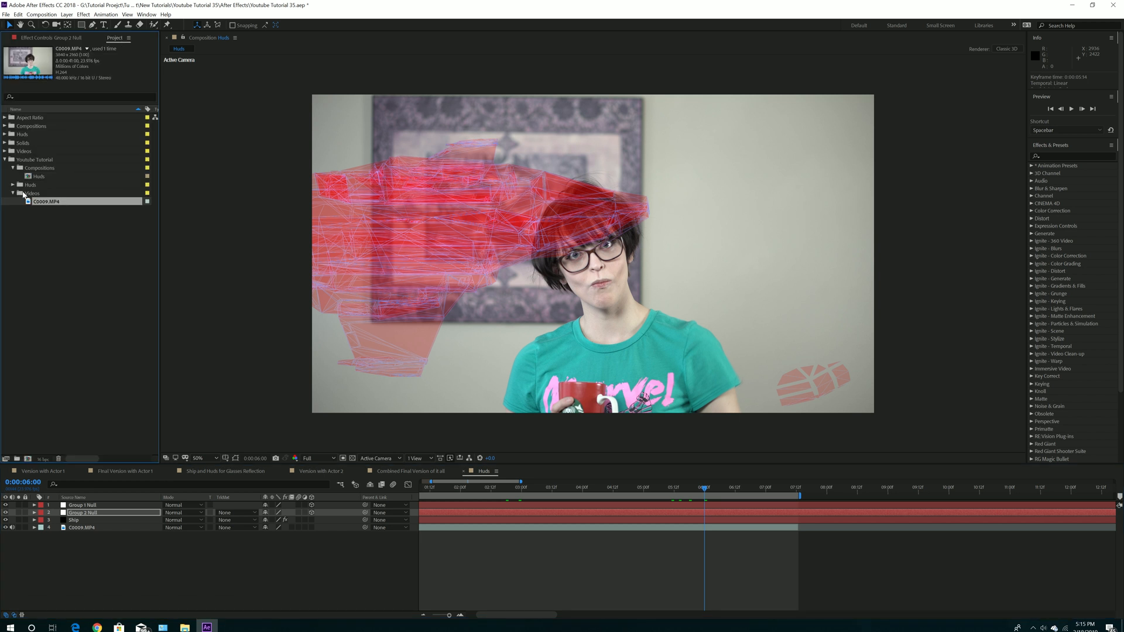
{"action": "left_click", "coordinate": [13, 185]}
{"action": "left_click", "coordinate": [54, 194]}
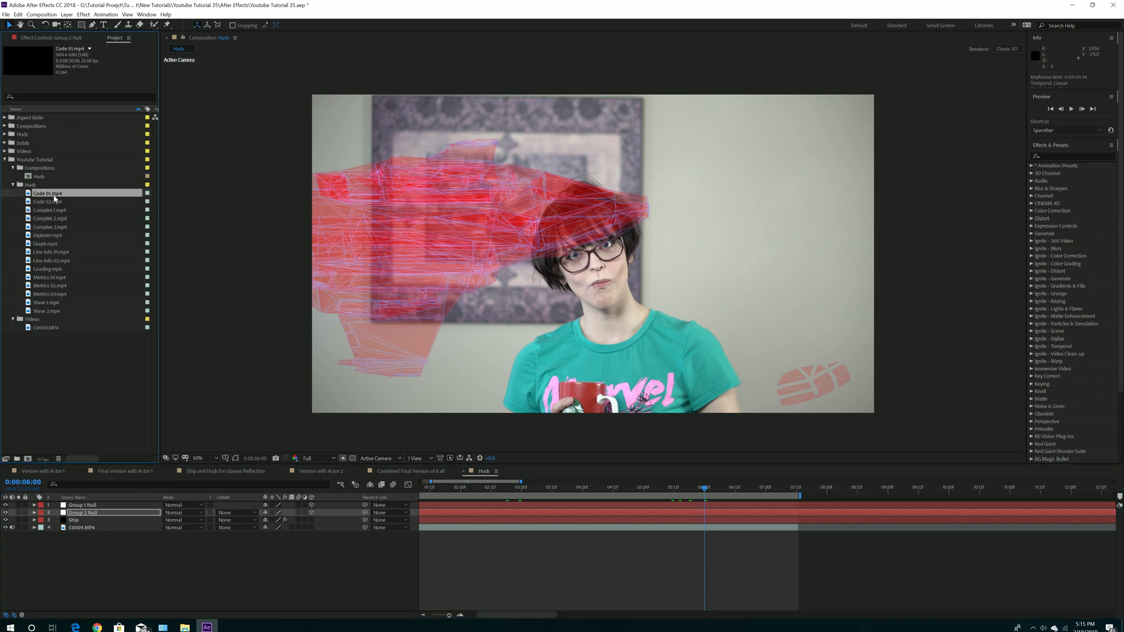
{"action": "left_click", "coordinate": [43, 202]}
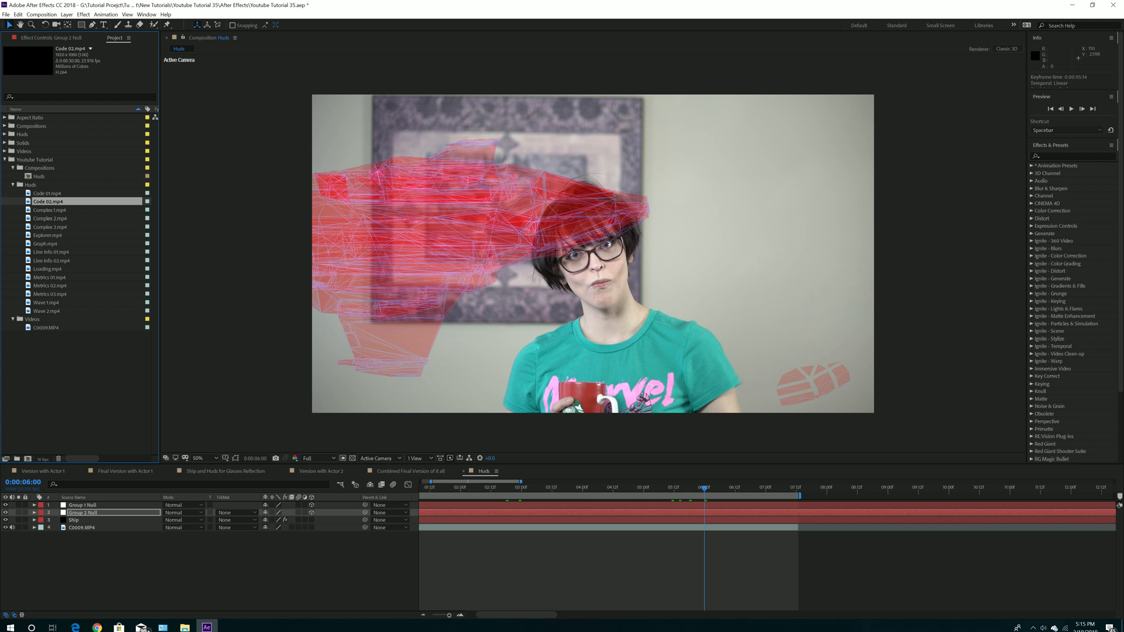
{"action": "mouse_move", "coordinate": [185, 626]}
{"action": "mouse_move", "coordinate": [227, 602]}
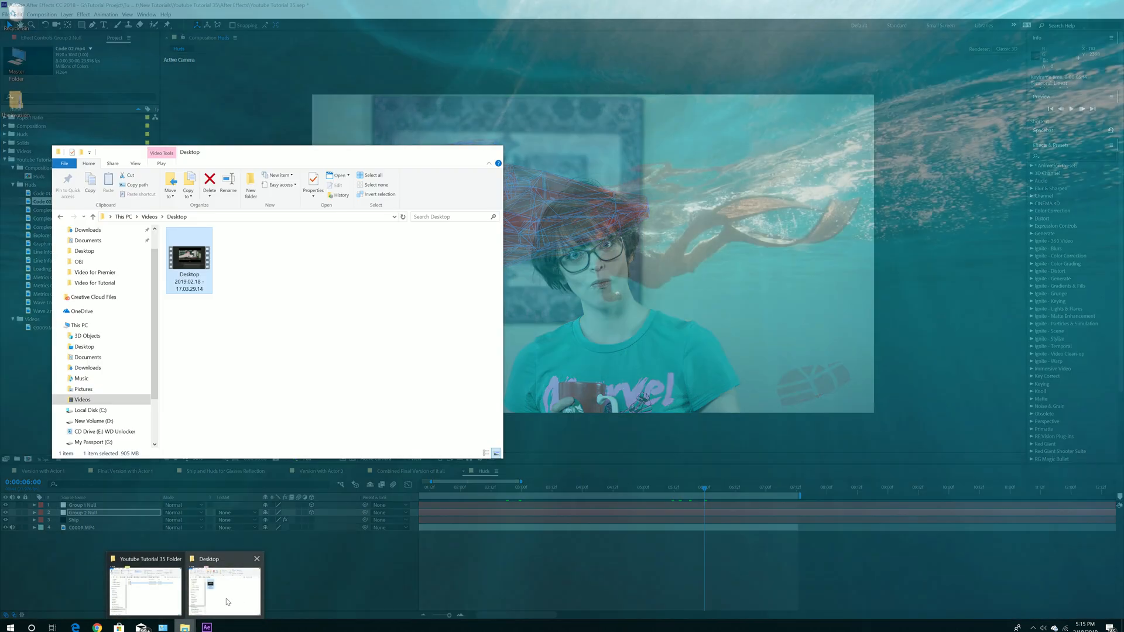
{"action": "left_click", "coordinate": [145, 591]}
{"action": "double_click", "coordinate": [173, 236]}
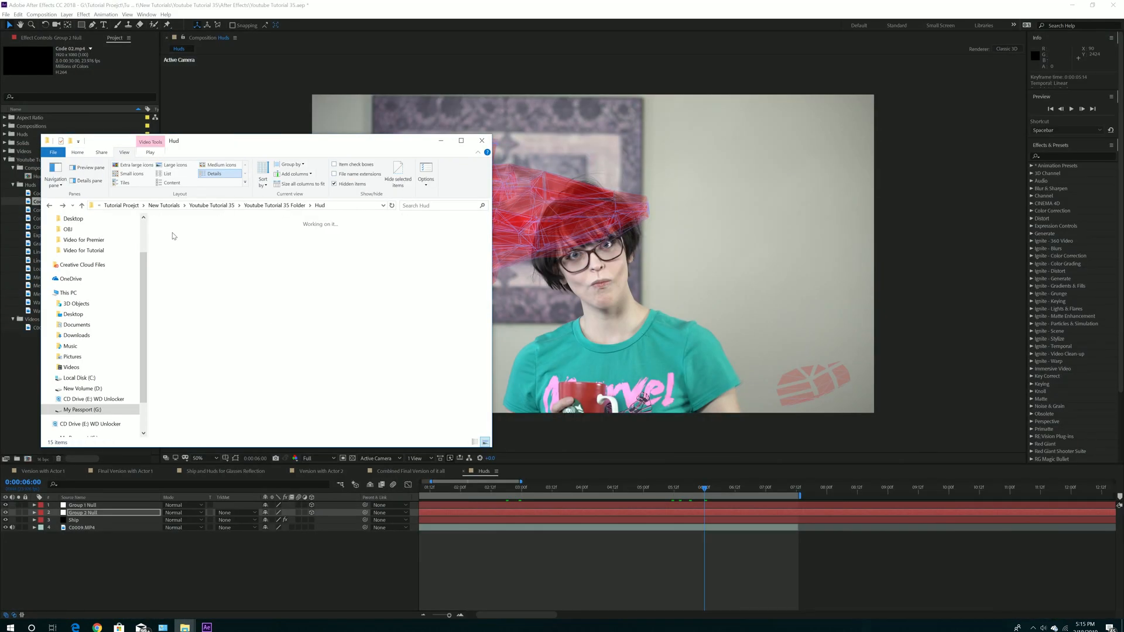
{"action": "left_click", "coordinate": [139, 164]}
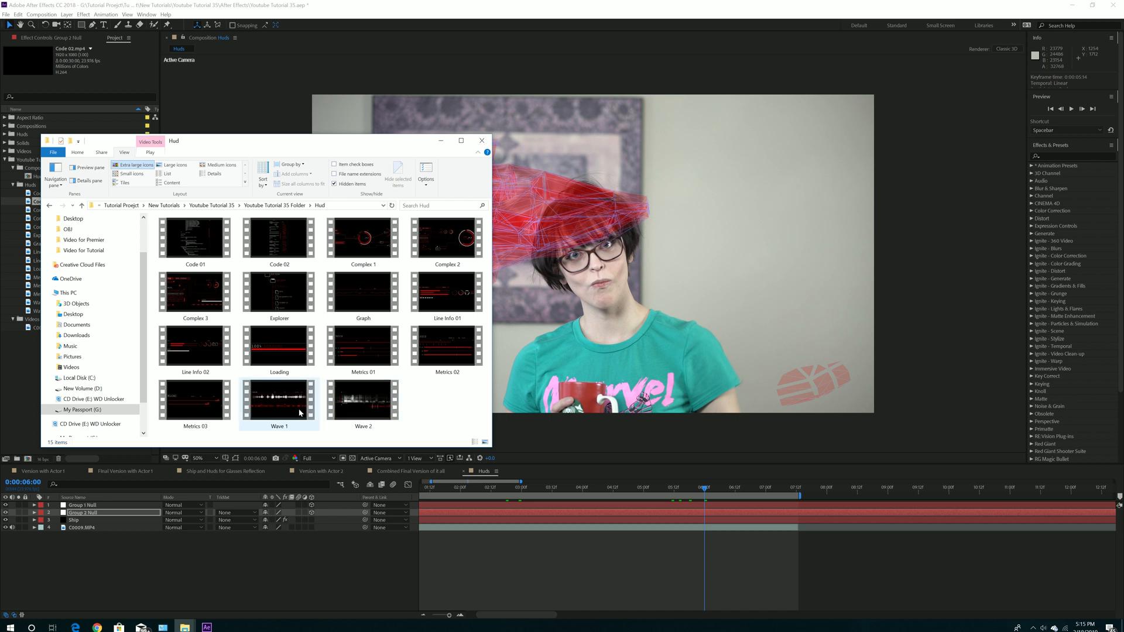
{"action": "left_click", "coordinate": [1, 311]}
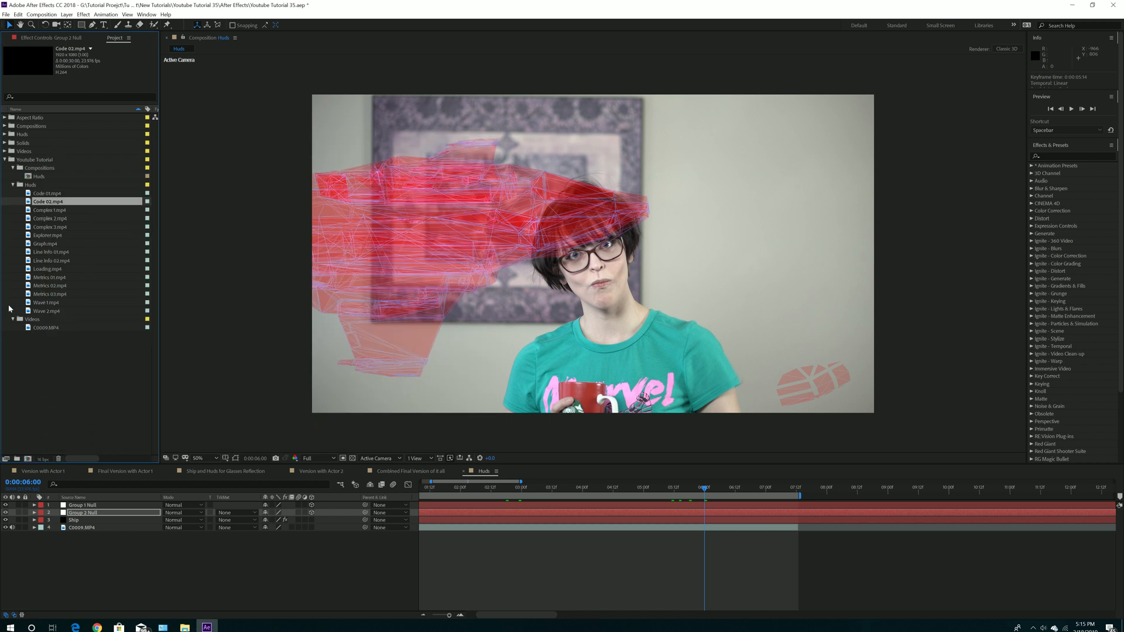
Add Wave 1.mp4 and Wave 2.mp4 above all other layers and shift both clips to start at 0:00:06:00.
{"action": "left_click", "coordinate": [52, 312]}
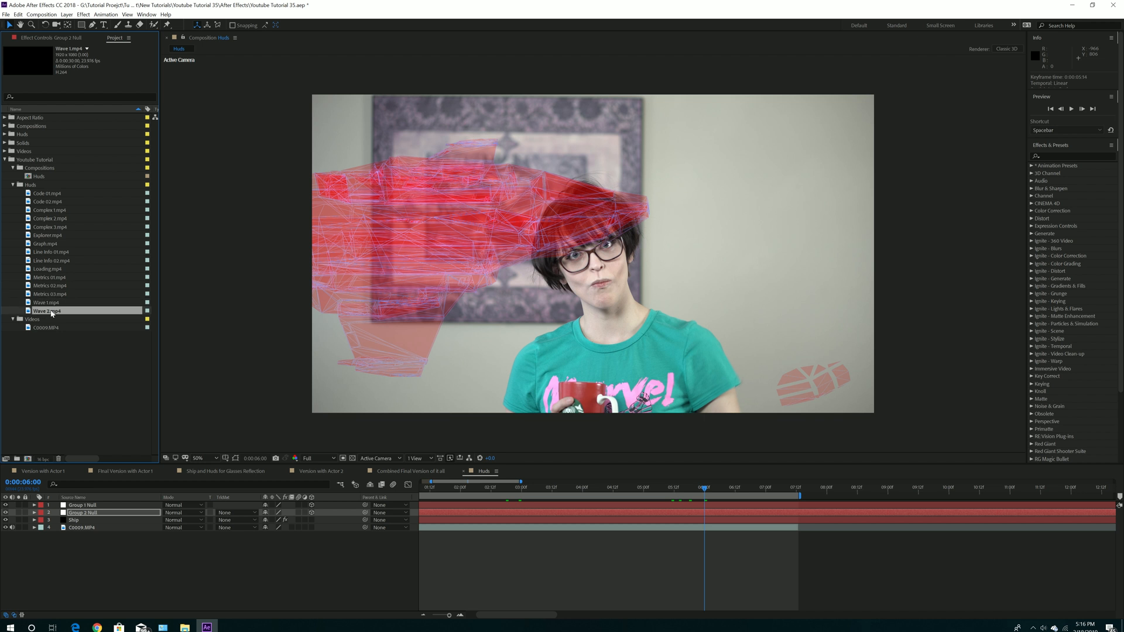
{"action": "left_click", "coordinate": [51, 304], "text": "ctrl"}
{"action": "left_click_drag", "start_coordinate": [51, 305], "coordinate": [101, 504]}
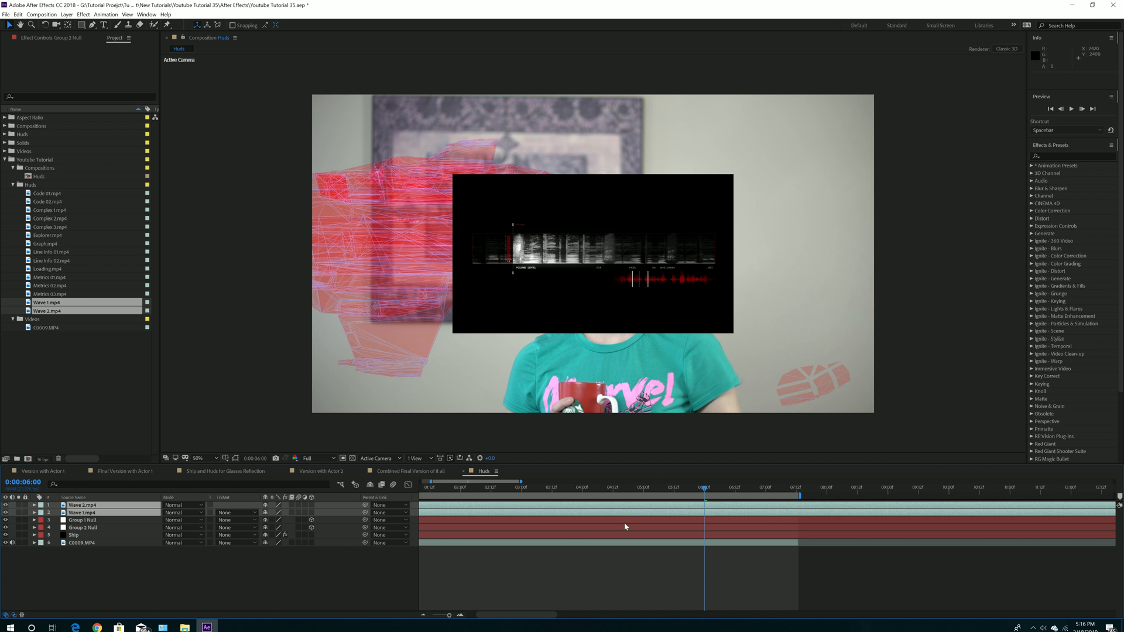
{"action": "left_click", "coordinate": [423, 615]}
{"action": "left_click", "coordinate": [423, 616]}
{"action": "left_click_drag", "start_coordinate": [460, 509], "coordinate": [587, 513]}
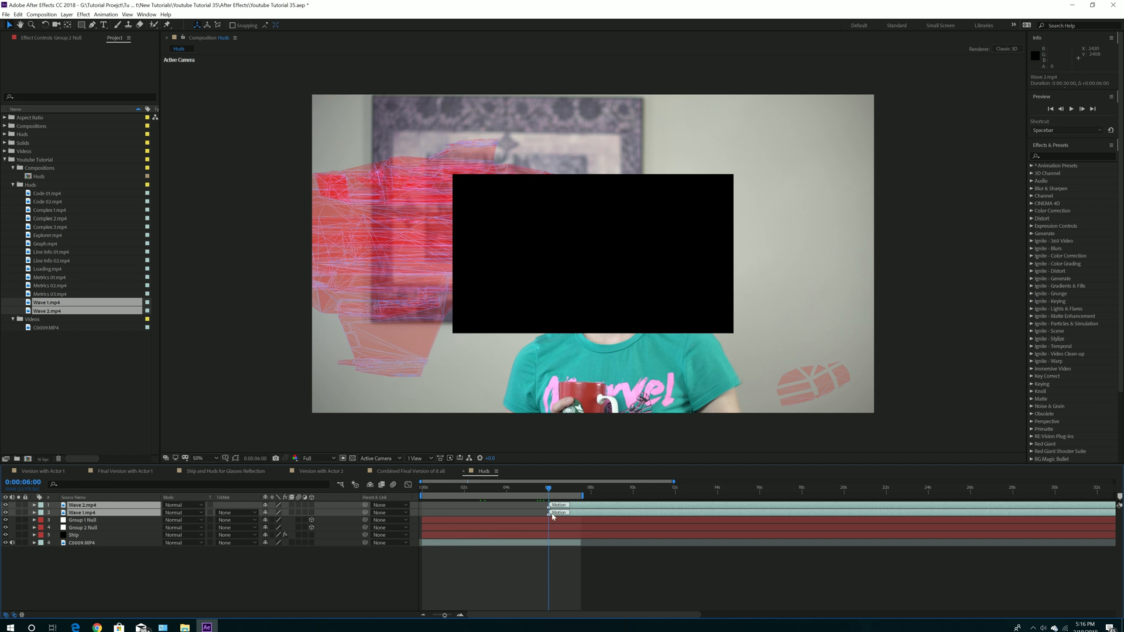
Set both Wave clips to the Add blending mode and make them 3D layers, previewing them at 0:00:06:19.
{"action": "left_click", "coordinate": [181, 504]}
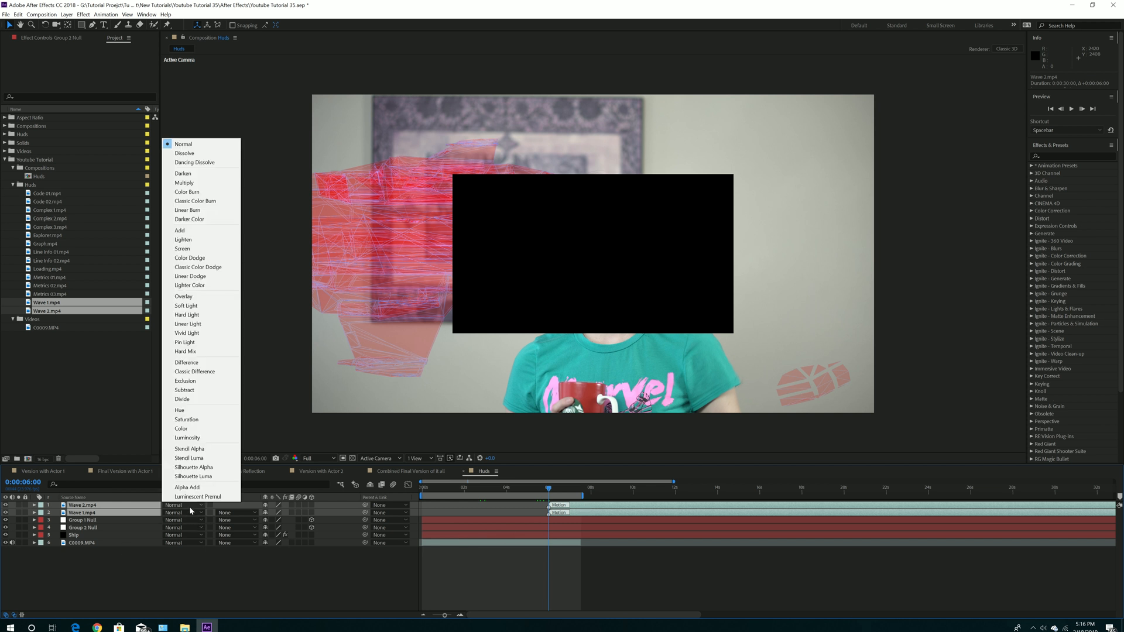
{"action": "left_click", "coordinate": [197, 232]}
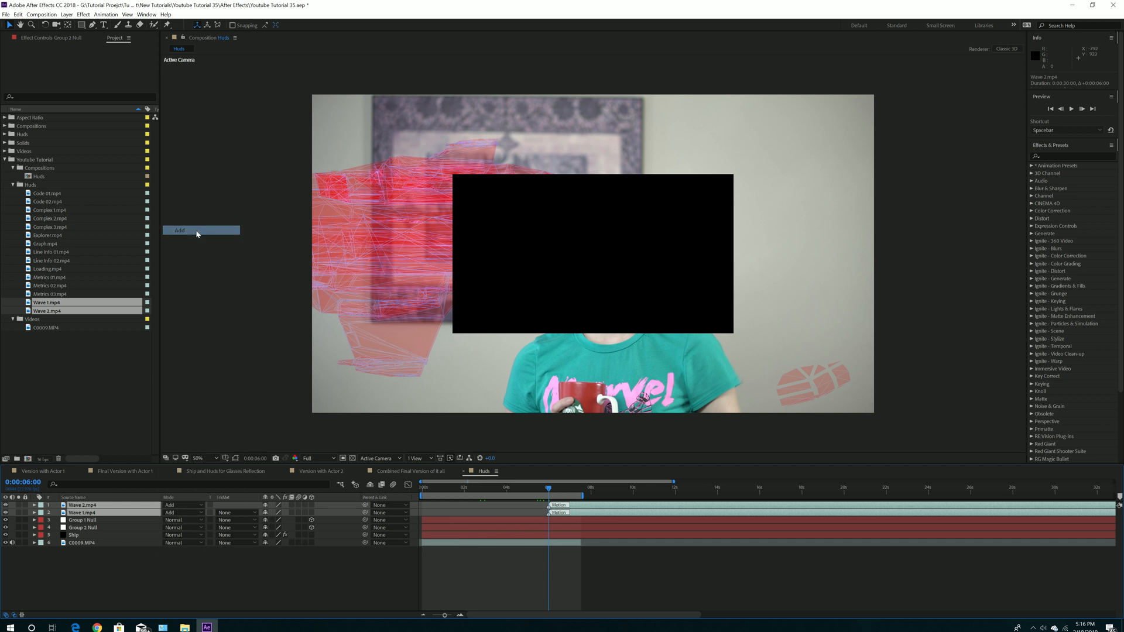
{"action": "left_click", "coordinate": [460, 616]}
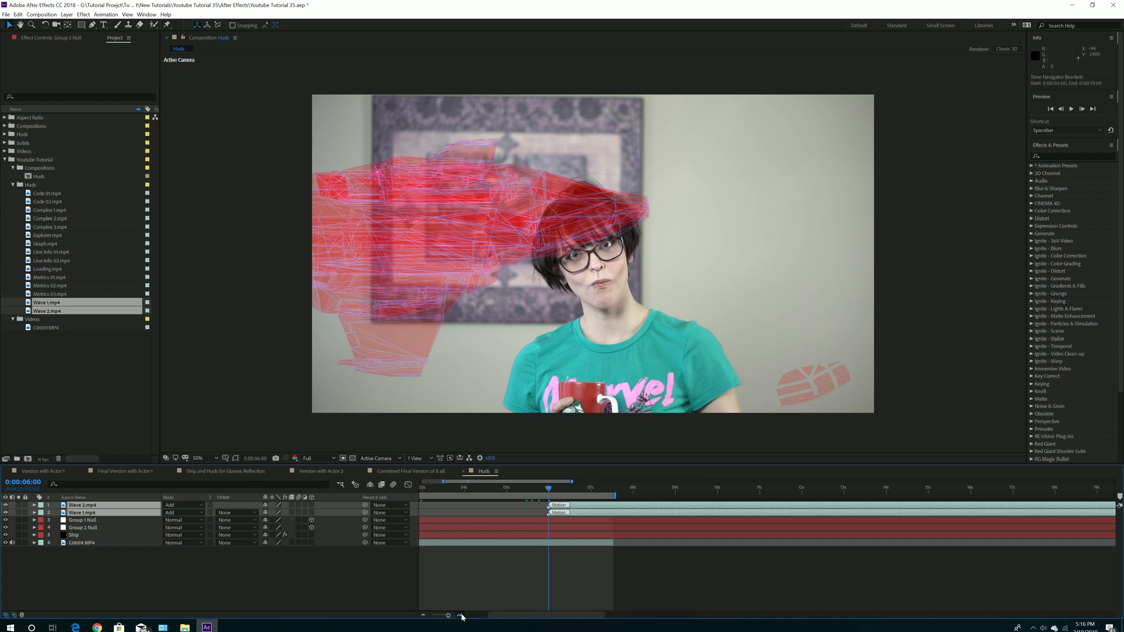
{"action": "left_click", "coordinate": [461, 615]}
{"action": "left_click_drag", "start_coordinate": [552, 491], "coordinate": [620, 497]}
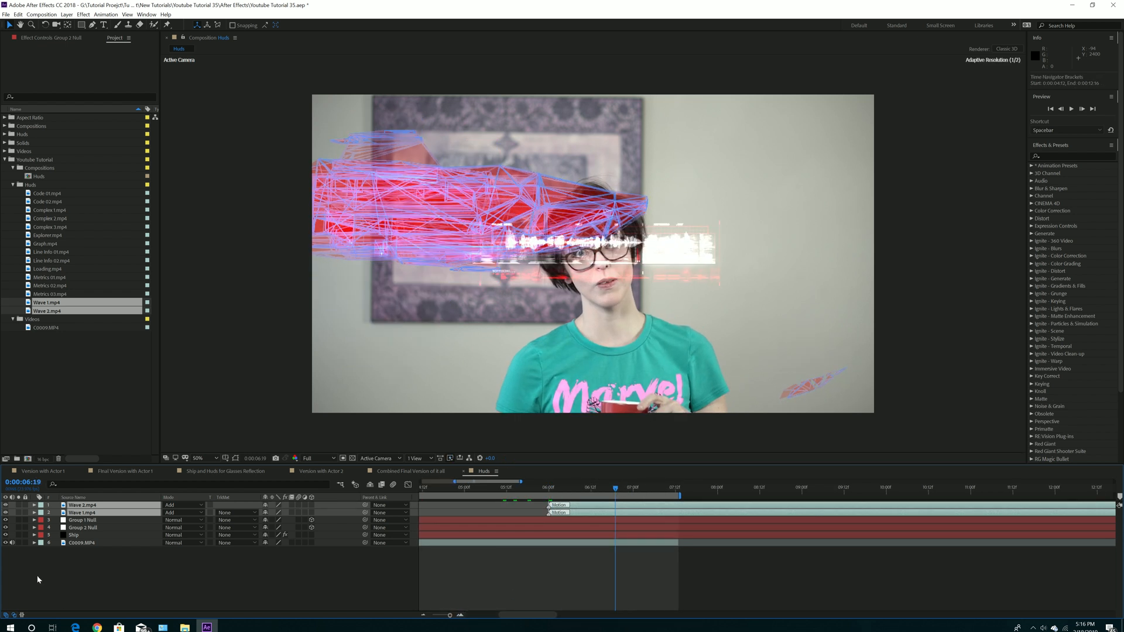
{"action": "left_click", "coordinate": [311, 505]}
{"action": "left_click", "coordinate": [157, 571]}
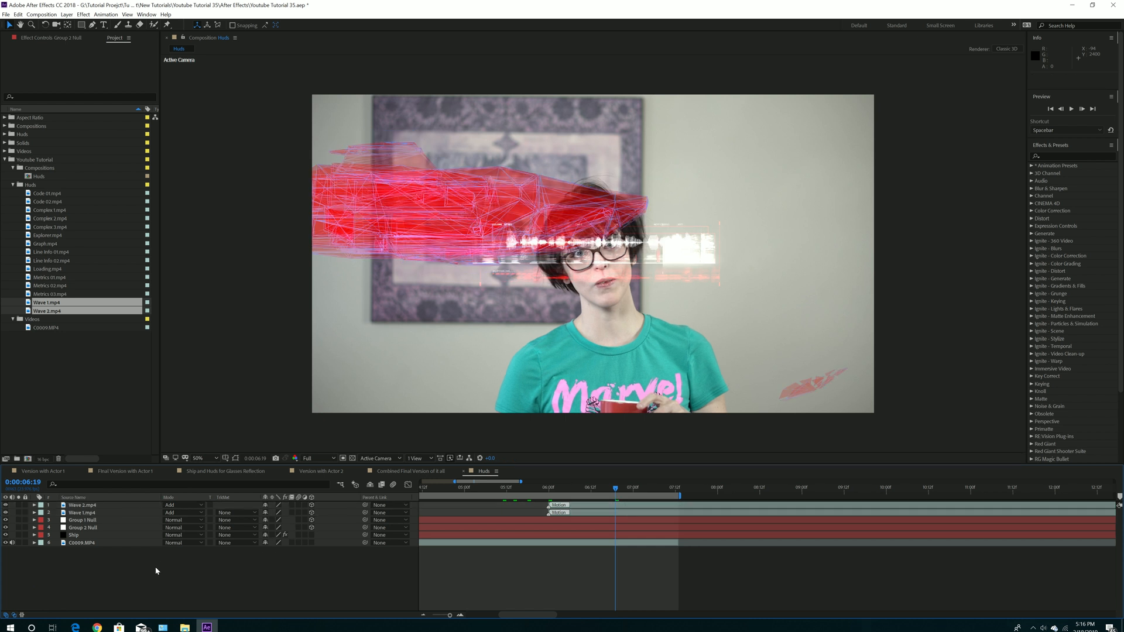
Give Wave 1.mp4 a negative Y Rotation so it sits in perspective, and show the layer controls in the viewer.
{"action": "left_click", "coordinate": [111, 513]}
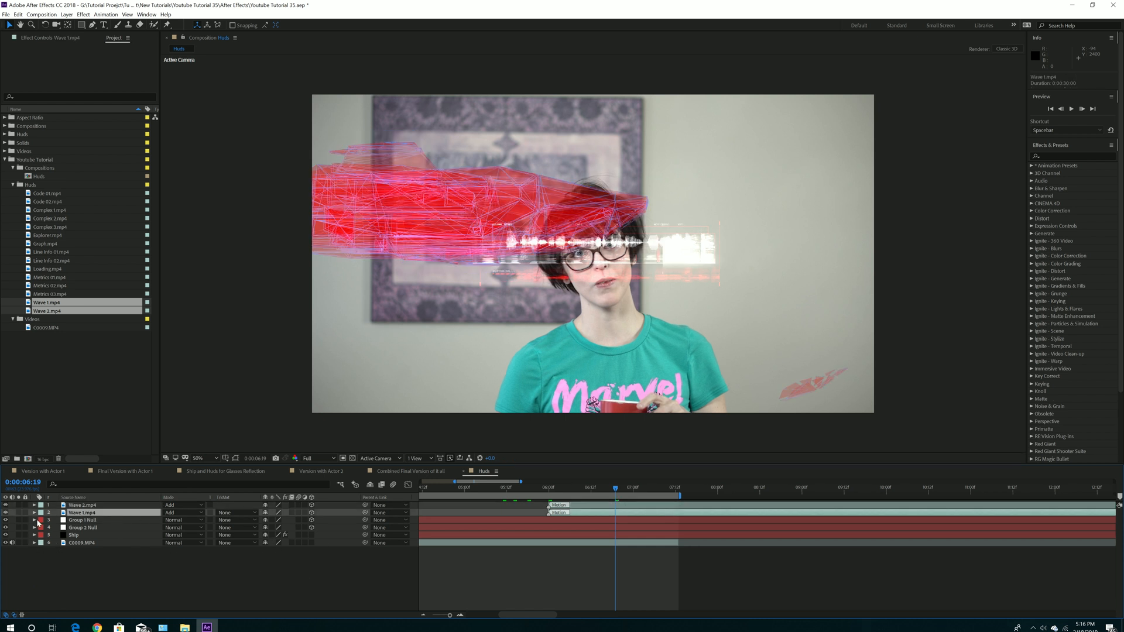
{"action": "left_click", "coordinate": [34, 513]}
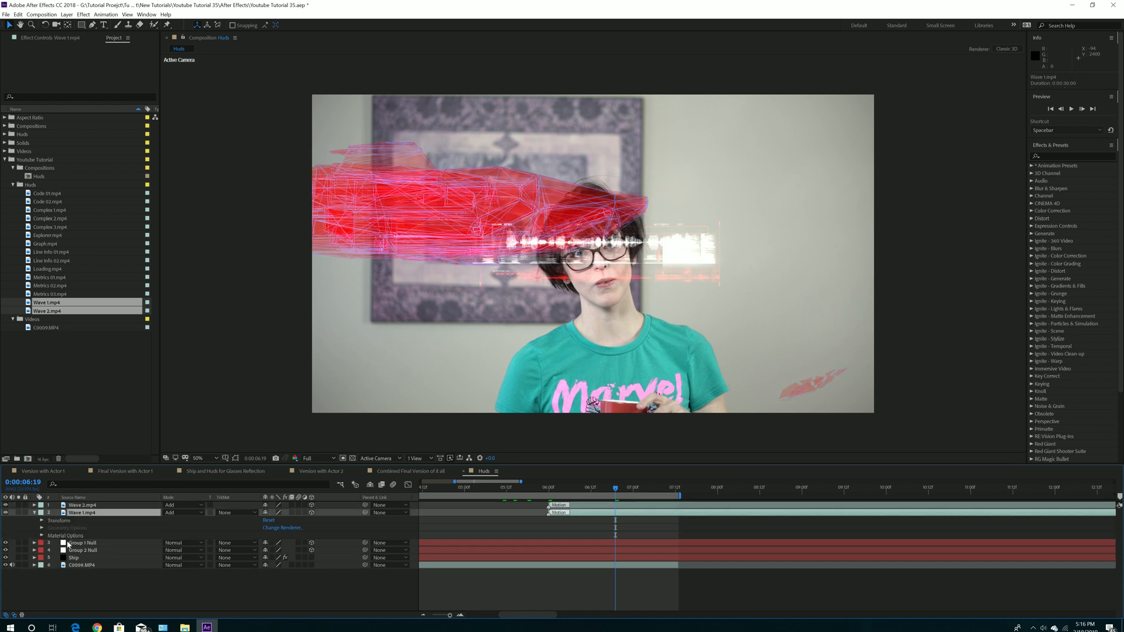
{"action": "left_click", "coordinate": [42, 521]}
{"action": "left_click_drag", "start_coordinate": [278, 567], "coordinate": [253, 570]}
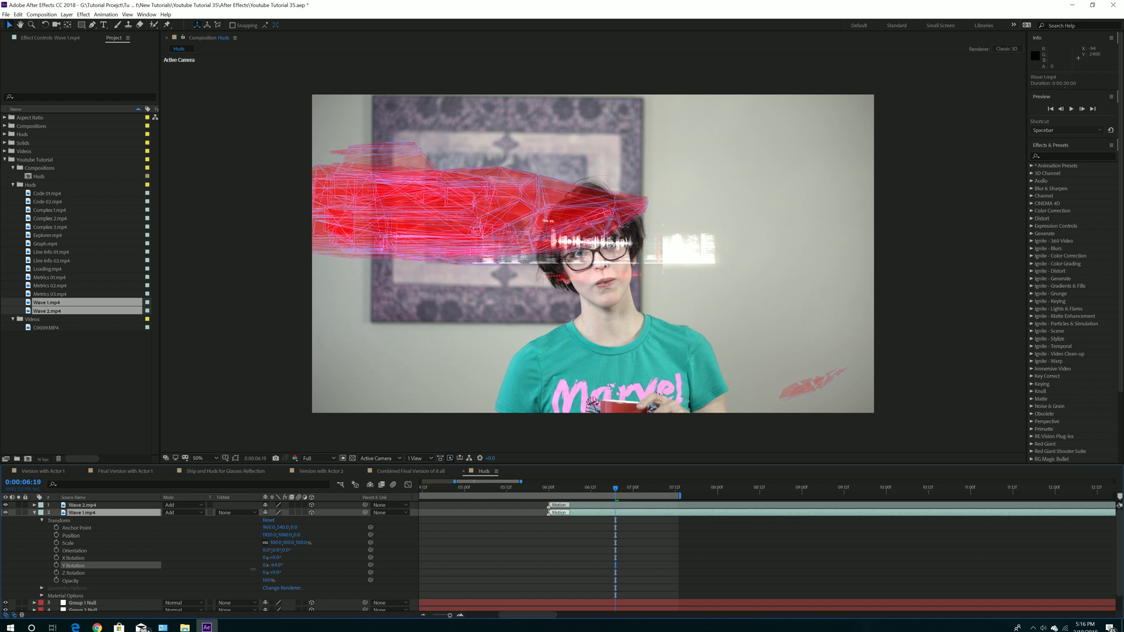
{"action": "left_click_drag", "start_coordinate": [253, 569], "coordinate": [256, 571]}
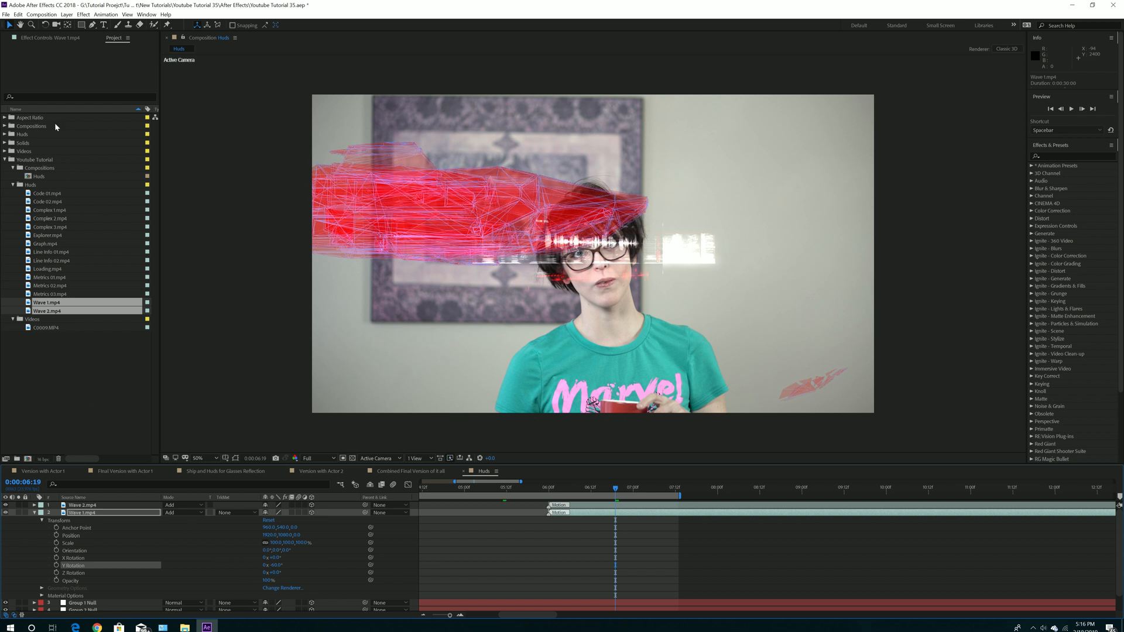
{"action": "left_click", "coordinate": [113, 515]}
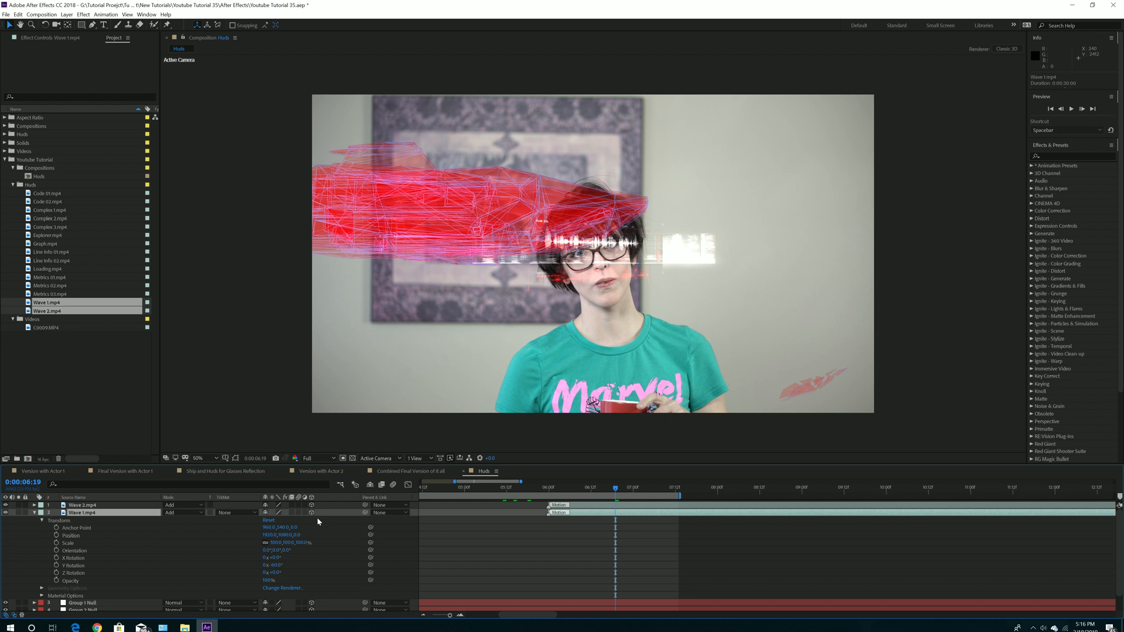
{"action": "left_click", "coordinate": [235, 457]}
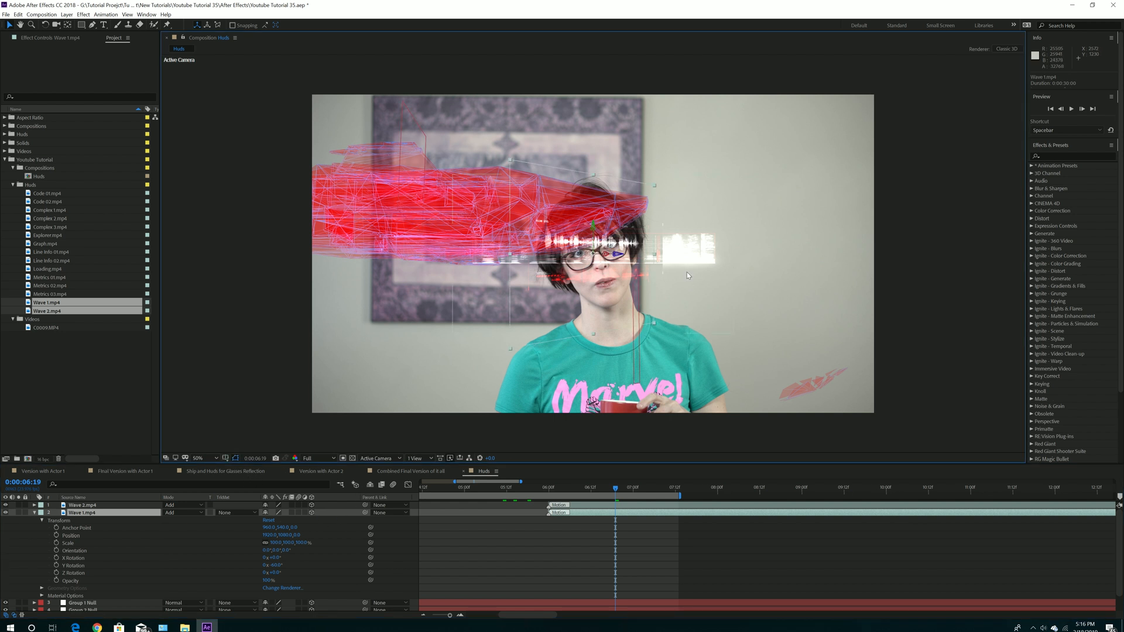
Place Wave 1.mp4 just above the detached ship piece, with its Y Rotation at -48° and its scale reduced.
{"action": "left_click_drag", "start_coordinate": [617, 256], "coordinate": [796, 347]}
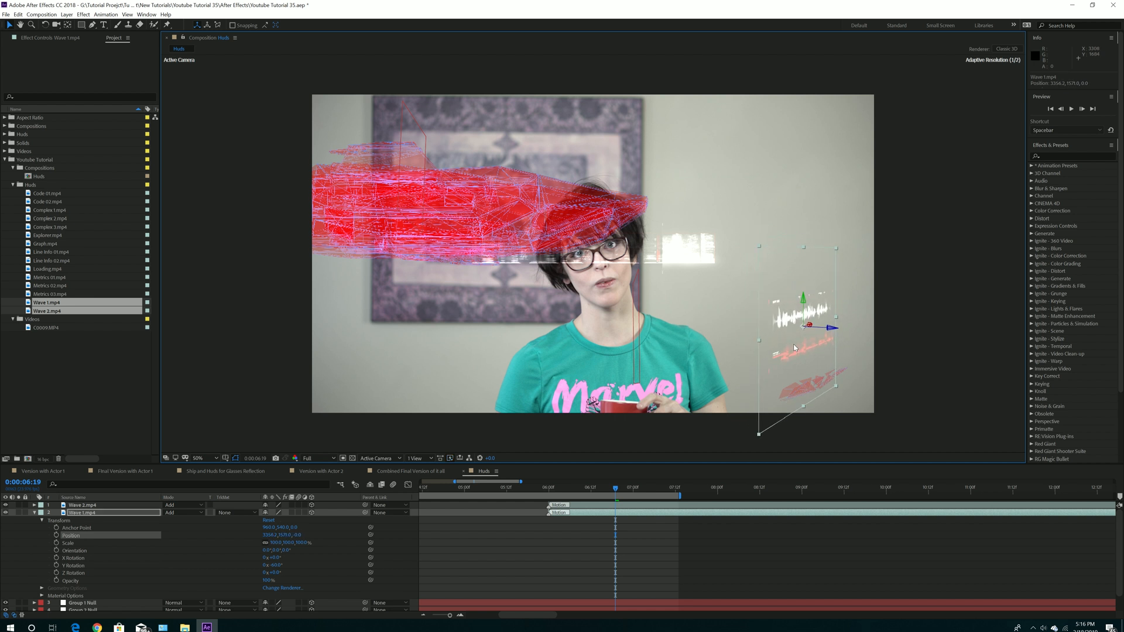
{"action": "mouse_move", "coordinate": [279, 567]}
{"action": "left_mouse_down"}
{"action": "mouse_move", "coordinate": [261, 567]}
{"action": "mouse_move", "coordinate": [282, 566]}
{"action": "left_mouse_up"}
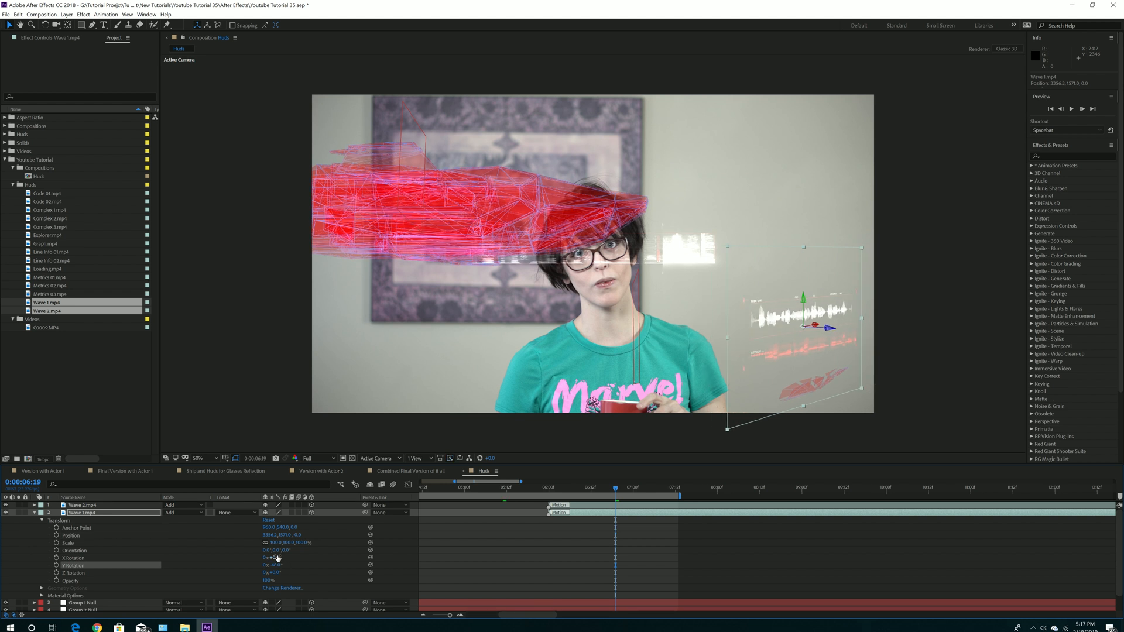
{"action": "left_click_drag", "start_coordinate": [272, 543], "coordinate": [598, 502]}
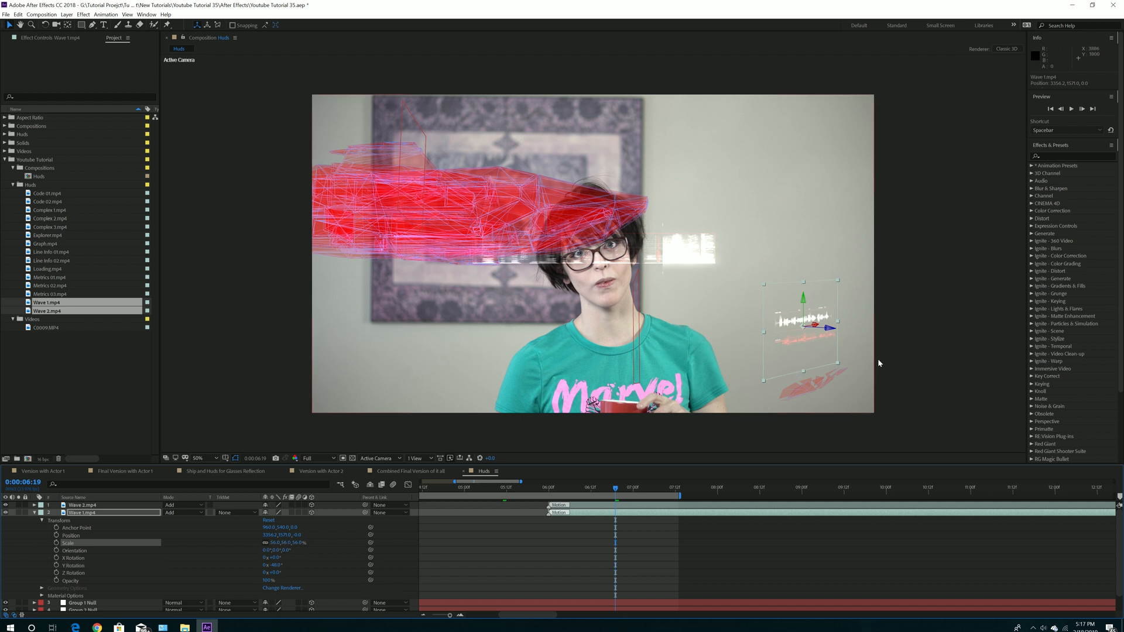
{"action": "left_click_drag", "start_coordinate": [817, 355], "coordinate": [819, 364]}
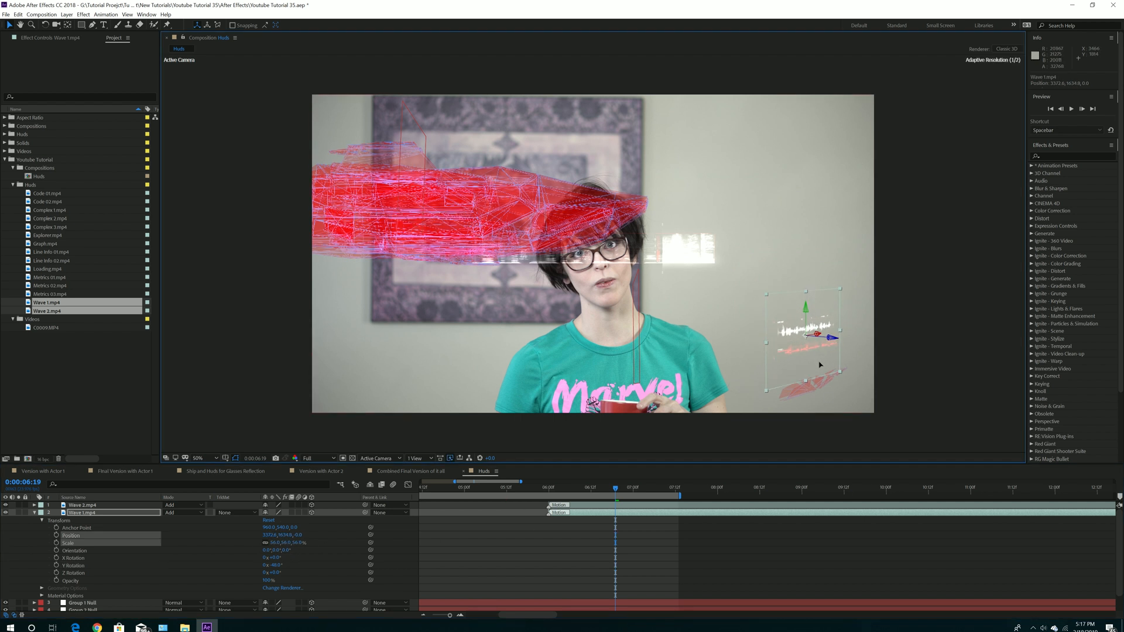
Move Wave 2.mp4 to the frame's right side, scale it to 57%, and turn it with a negative Y Rotation.
{"action": "left_click", "coordinate": [620, 328]}
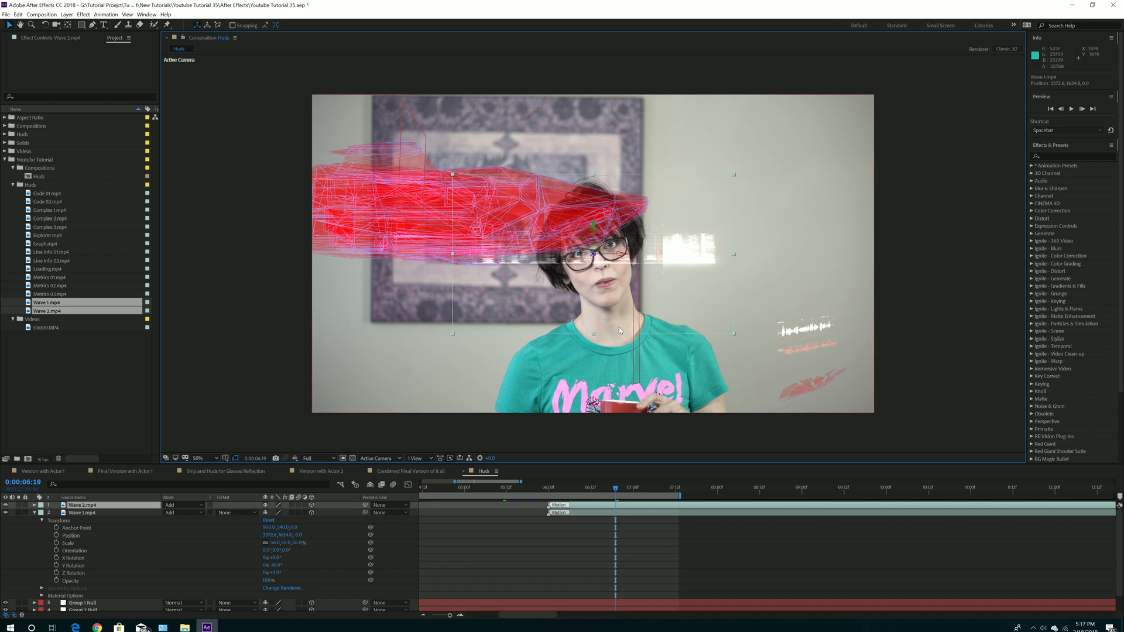
{"action": "left_click_drag", "start_coordinate": [672, 264], "coordinate": [884, 249]}
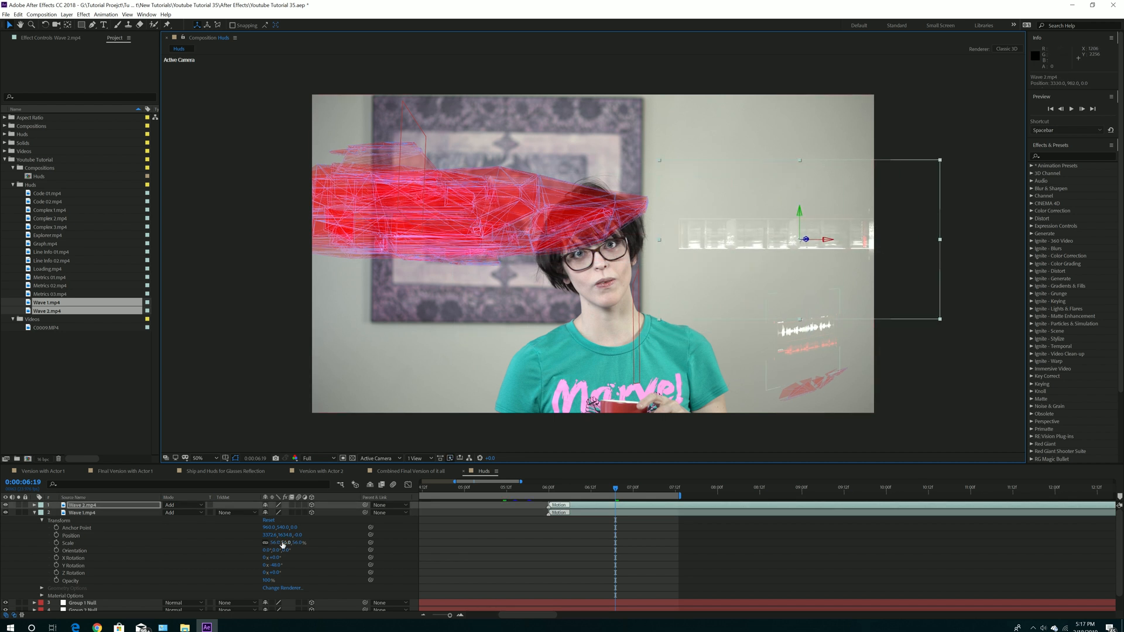
{"action": "left_click", "coordinate": [36, 513]}
{"action": "left_click", "coordinate": [34, 505]}
{"action": "left_click", "coordinate": [42, 513]}
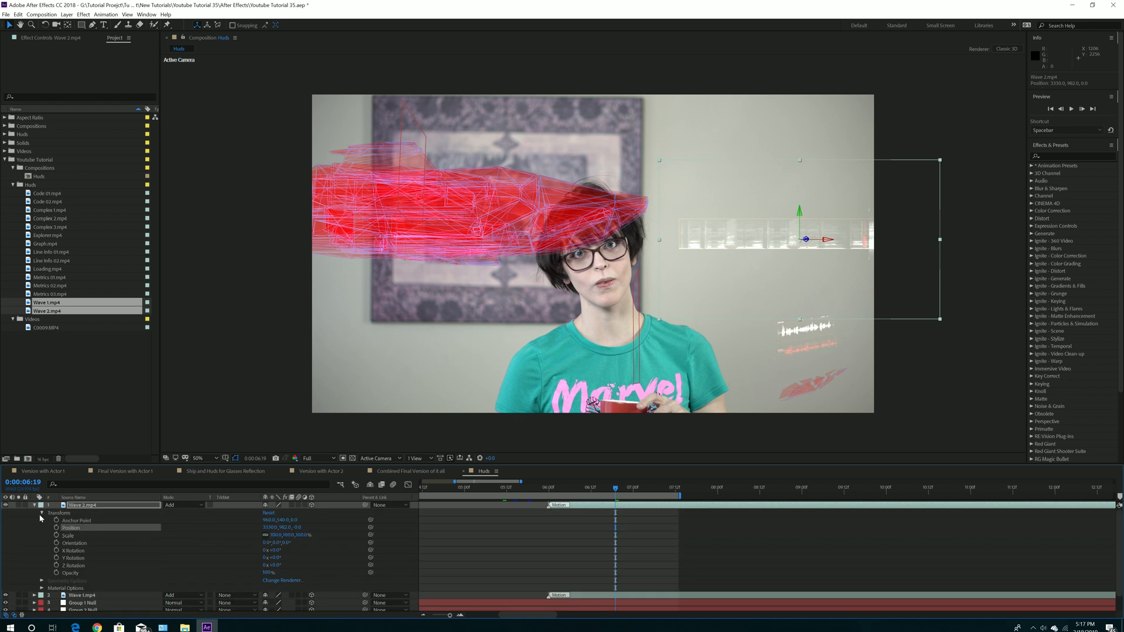
{"action": "left_click_drag", "start_coordinate": [274, 535], "coordinate": [256, 560]}
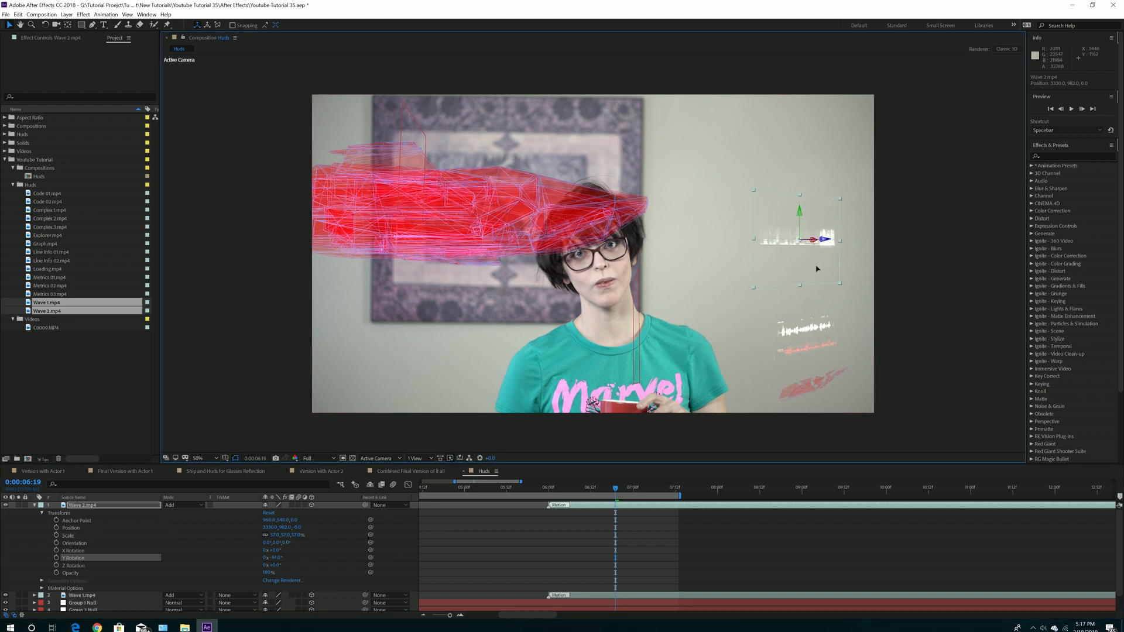
{"action": "left_click_drag", "start_coordinate": [270, 558], "coordinate": [264, 558]}
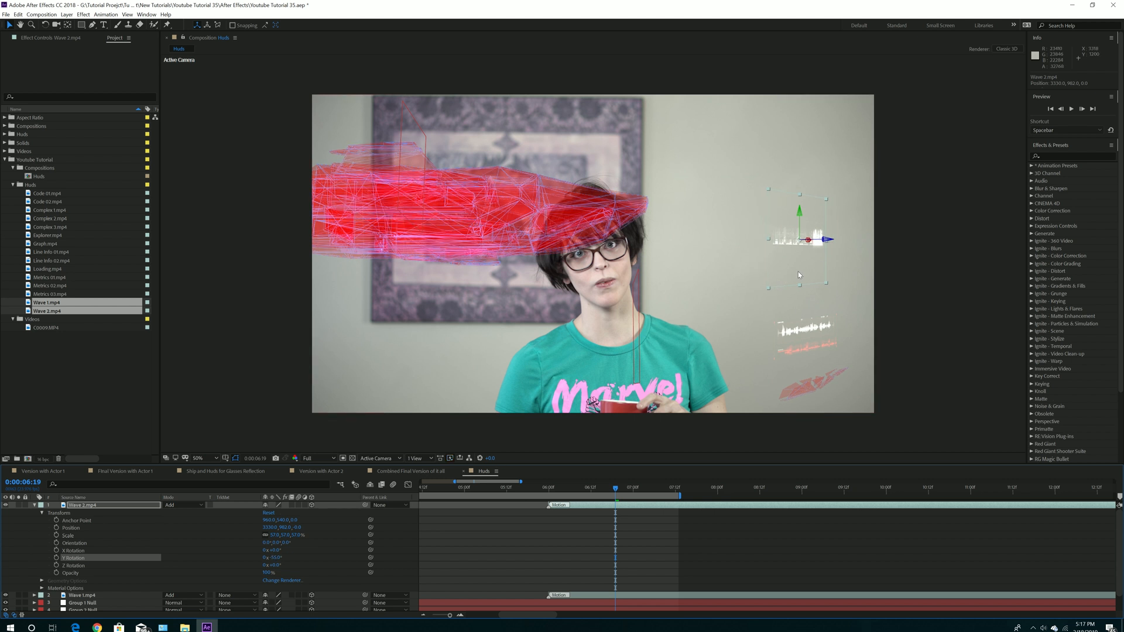
Move Wave 2.mp4 to the right of the detached ship piece and shift Wave 1.mp4 slightly up and left.
{"action": "left_click_drag", "start_coordinate": [790, 289], "coordinate": [841, 385]}
{"action": "left_click", "coordinate": [794, 344]}
{"action": "left_click_drag", "start_coordinate": [794, 345], "coordinate": [786, 336]}
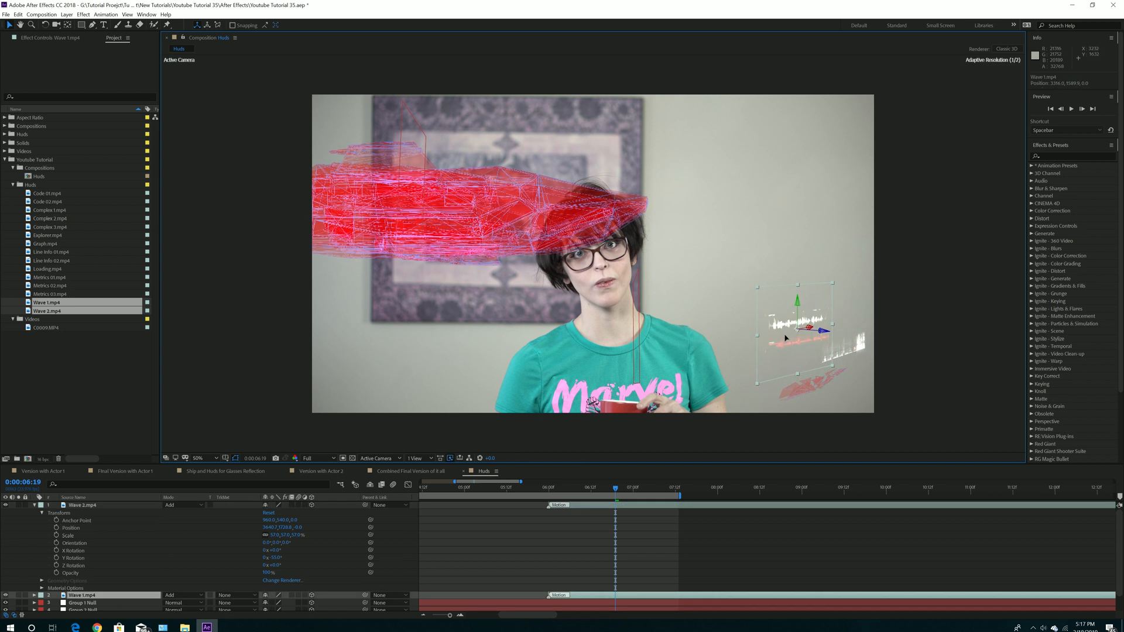
Set Wave 2.mp4's Y Rotation to -48° to match the angle of Wave 1.mp4.
{"action": "left_click", "coordinate": [844, 354]}
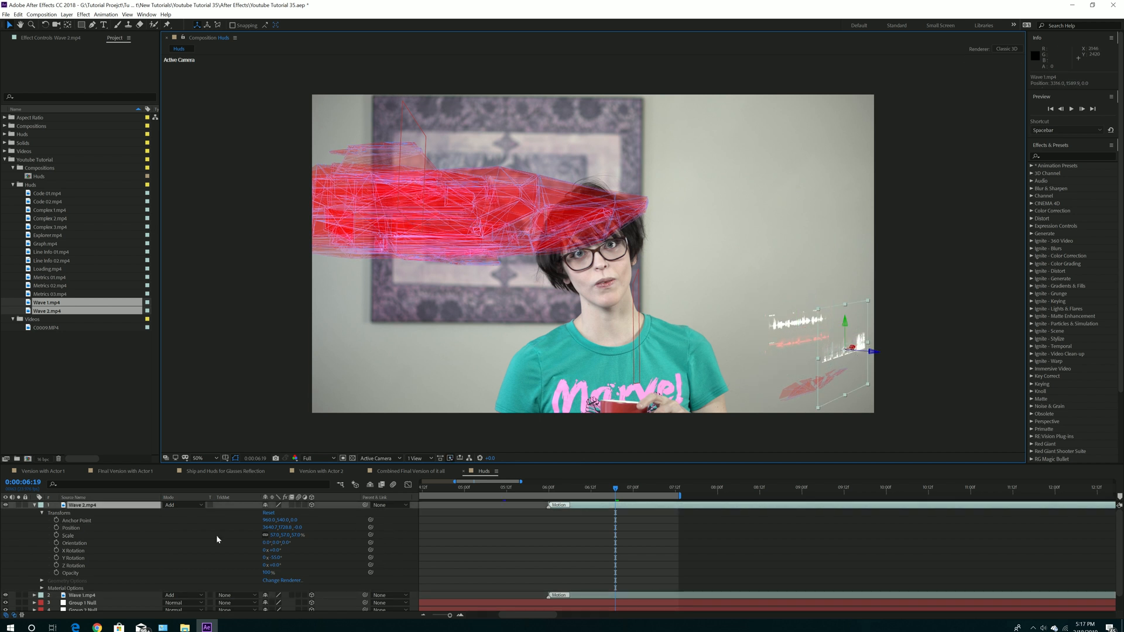
{"action": "left_click", "coordinate": [35, 596]}
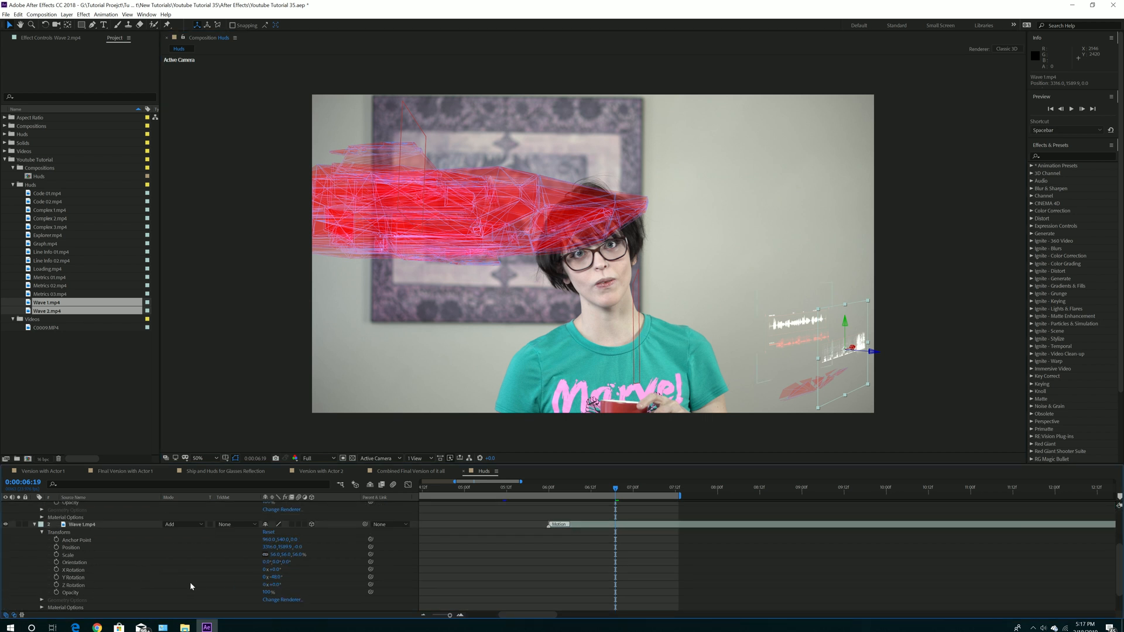
{"action": "scroll", "coordinate": [191, 586], "scroll_direction": "up", "scroll_amount": 3}
{"action": "left_click", "coordinate": [276, 554]}
{"action": "type", "text": "-48"}
{"action": "key", "text": "Return"}
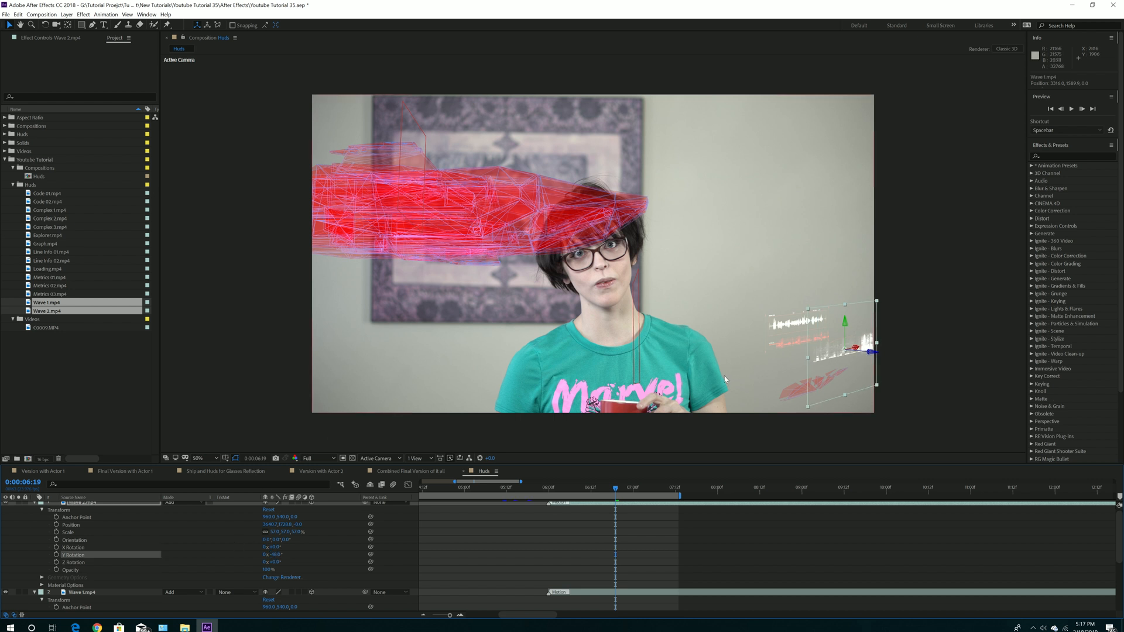
{"action": "left_click", "coordinate": [770, 397]}
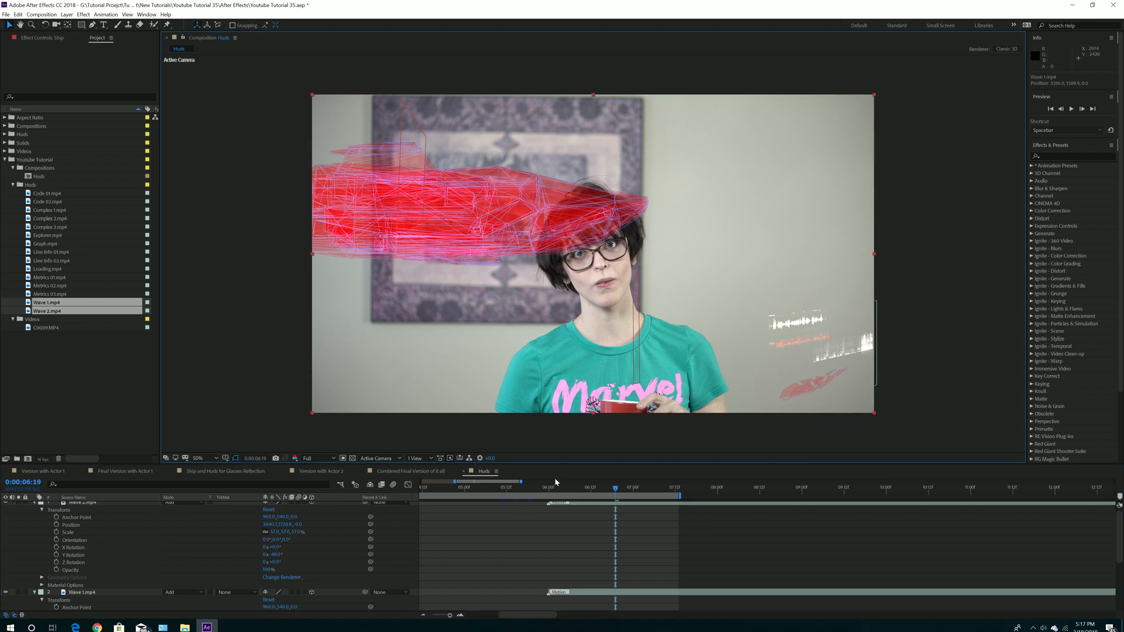
Check the two wave clips up to 0:00:06:06 and collapse the properties of both layers.
{"action": "mouse_move", "coordinate": [543, 489]}
{"action": "left_mouse_down"}
{"action": "mouse_move", "coordinate": [521, 496]}
{"action": "mouse_move", "coordinate": [556, 498]}
{"action": "left_mouse_up"}
{"action": "mouse_move", "coordinate": [559, 498]}
{"action": "left_mouse_down"}
{"action": "mouse_move", "coordinate": [624, 494]}
{"action": "mouse_move", "coordinate": [562, 502]}
{"action": "left_mouse_up"}
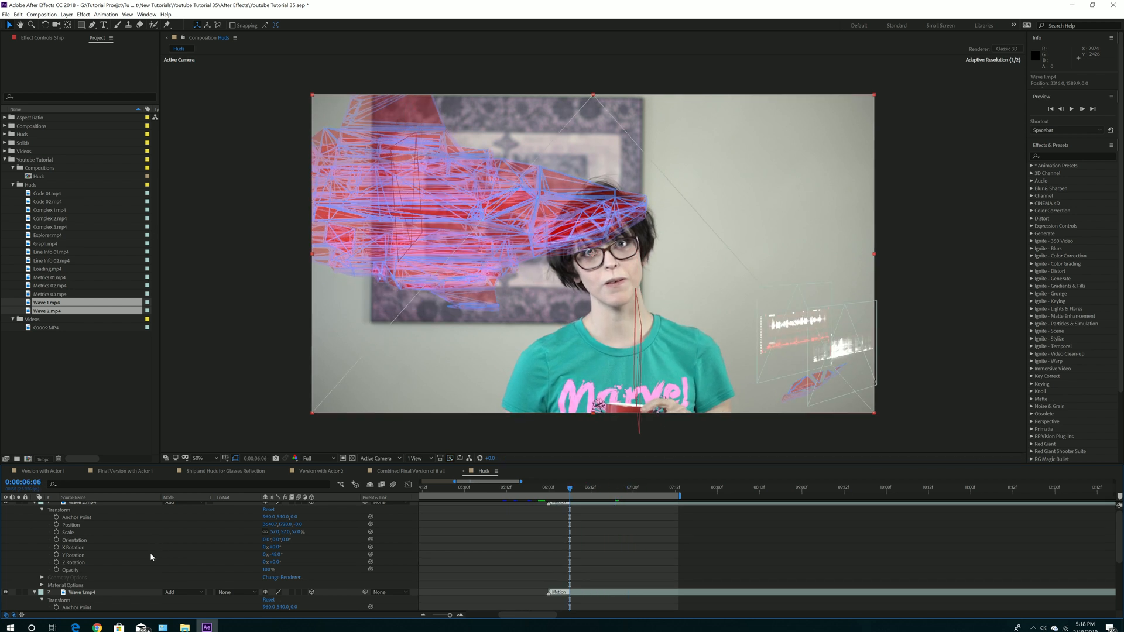
{"action": "left_click", "coordinate": [35, 592]}
{"action": "scroll", "coordinate": [132, 557], "scroll_direction": "up", "scroll_amount": 1}
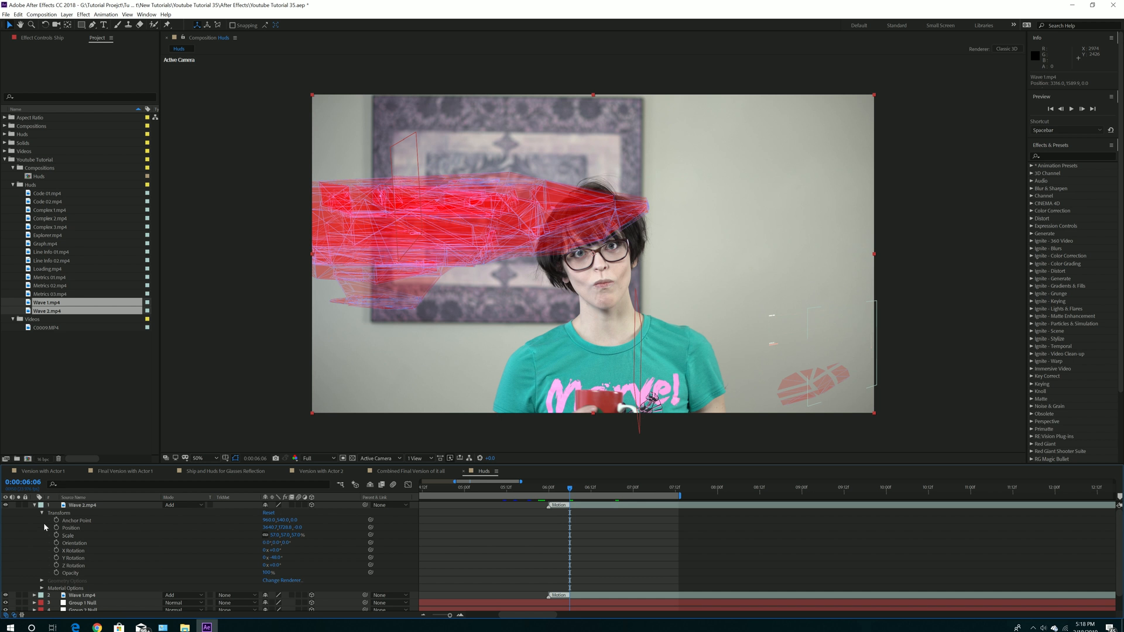
{"action": "left_click", "coordinate": [35, 505]}
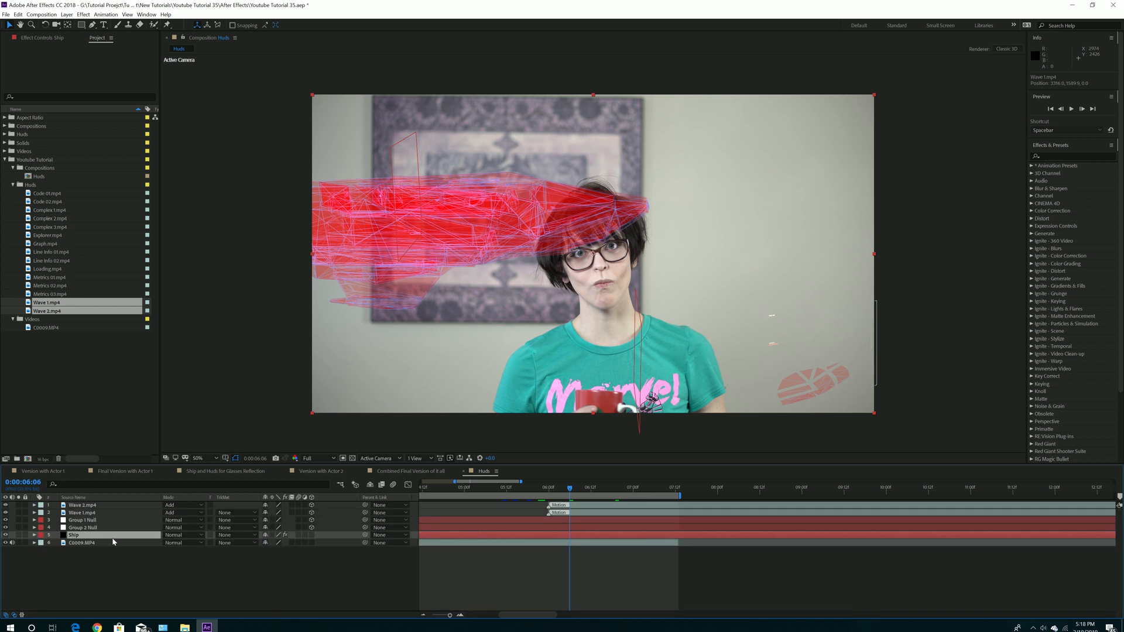
Add Code 01.mp4 in Add mode above the wave clips near the frame's right edge, scaled down and turned with a negative Y Rotation.
{"action": "left_click", "coordinate": [50, 293]}
{"action": "left_click", "coordinate": [50, 286]}
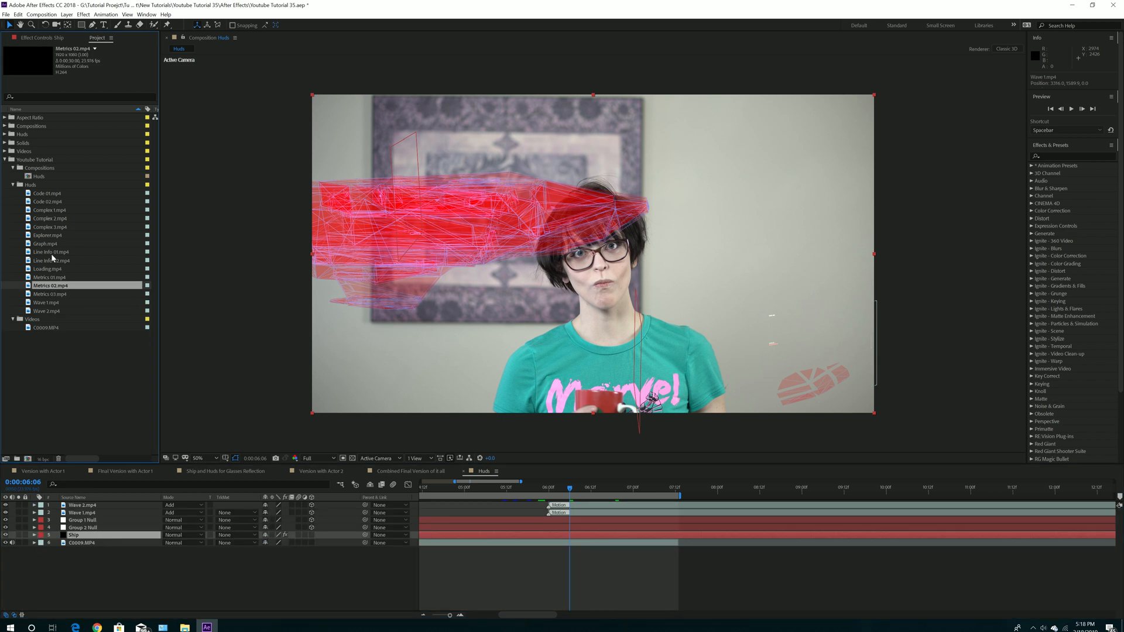
{"action": "left_click", "coordinate": [185, 627]}
{"action": "left_click", "coordinate": [147, 585]}
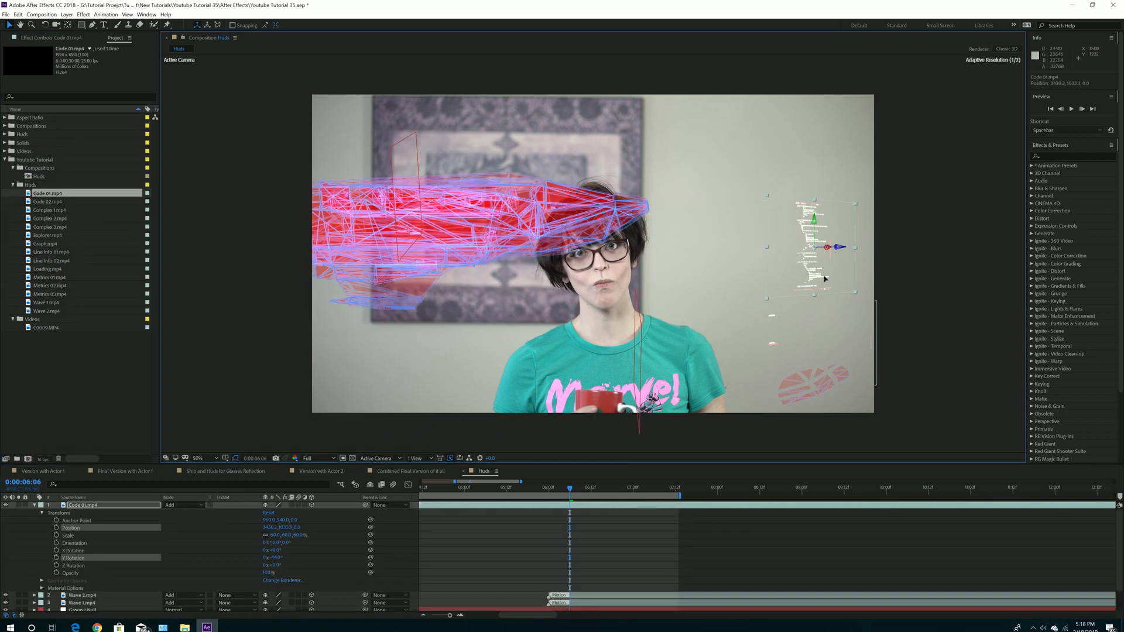
{"action": "key", "text": "minus"}
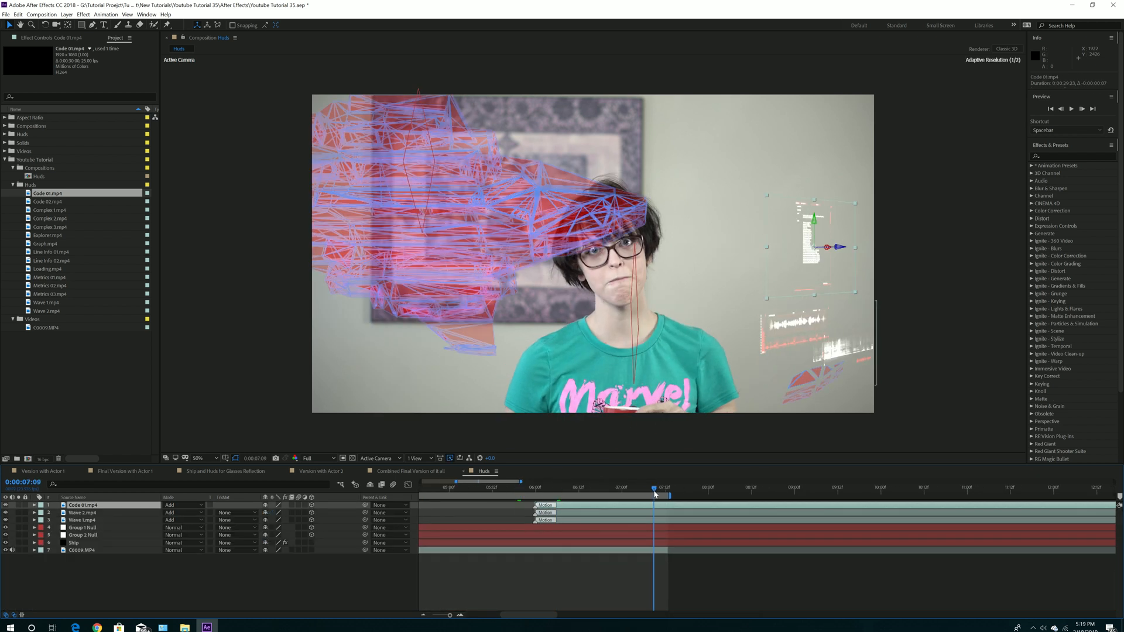
{"action": "left_click", "coordinate": [798, 396]}
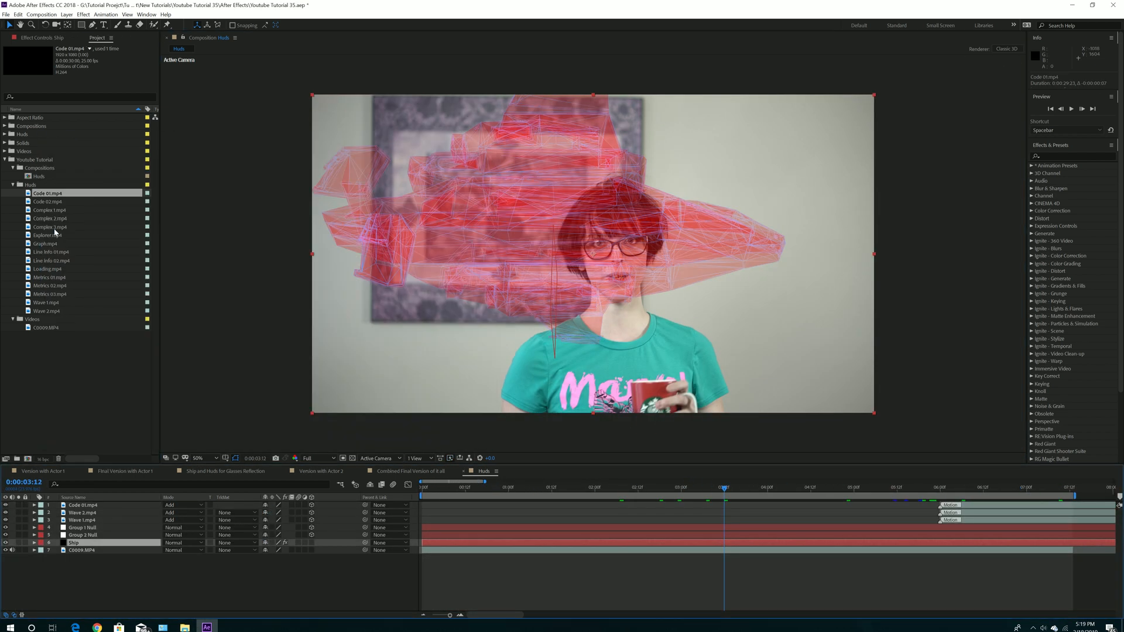
Add Complex 2.mp4 in Add mode at the frame's upper right, starting at 0:00:03:12, and shift Code 01.mp4 left beneath it.
{"action": "left_click_drag", "start_coordinate": [50, 218], "coordinate": [532, 327]}
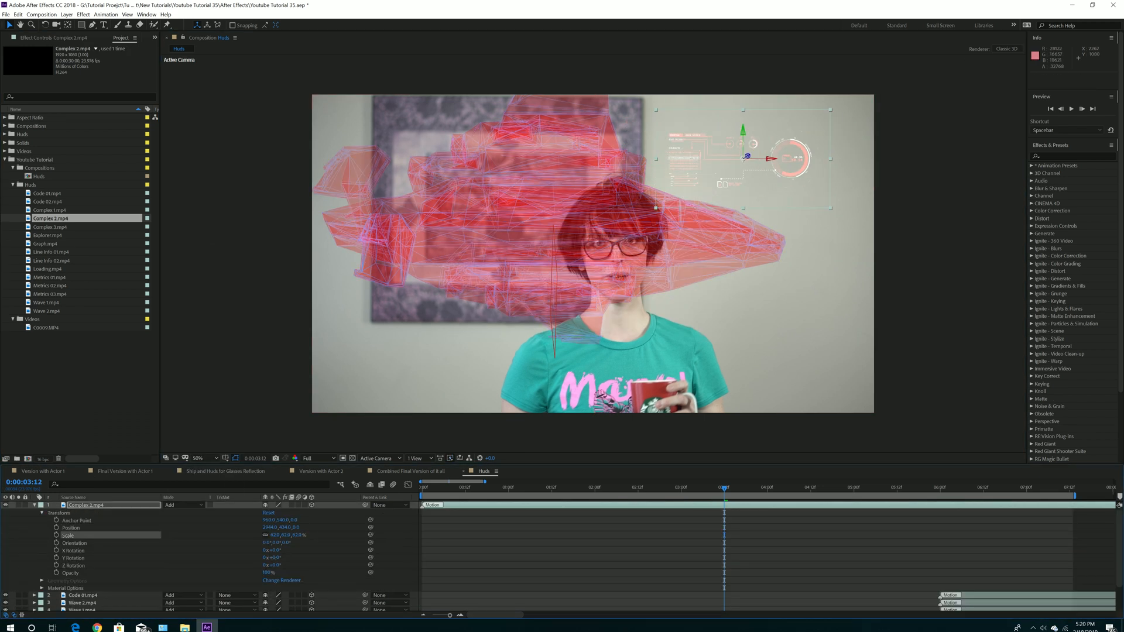
{"action": "left_click_drag", "start_coordinate": [779, 187], "coordinate": [822, 212]}
{"action": "left_click_drag", "start_coordinate": [461, 506], "coordinate": [762, 525]}
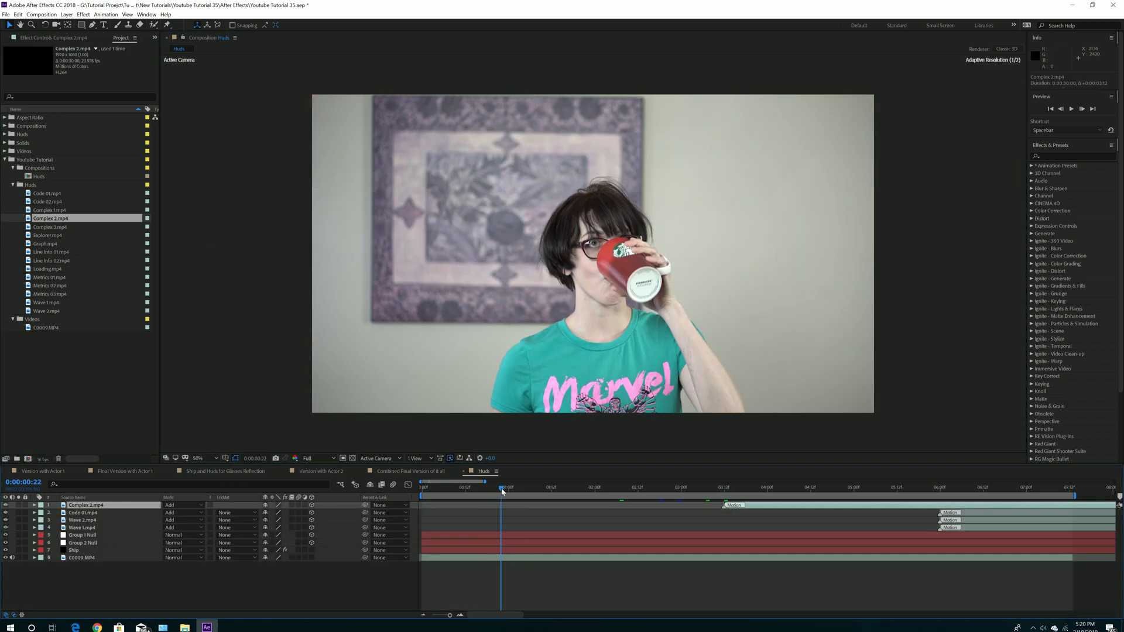
{"action": "left_click_drag", "start_coordinate": [502, 489], "coordinate": [1013, 490]}
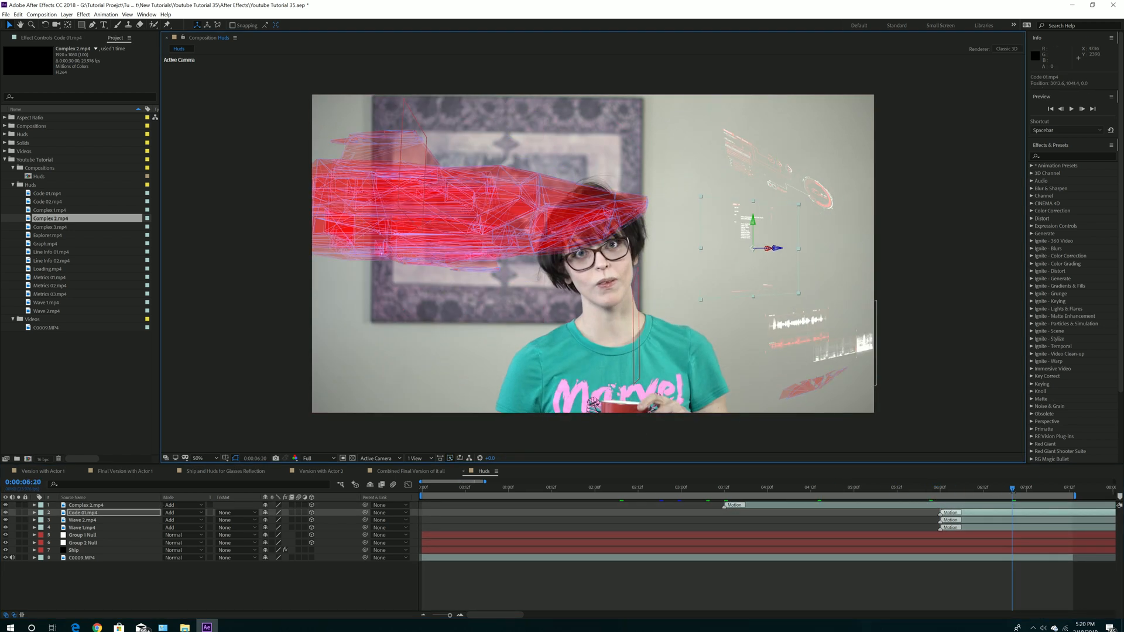
{"action": "left_click_drag", "start_coordinate": [1013, 490], "coordinate": [1058, 489]}
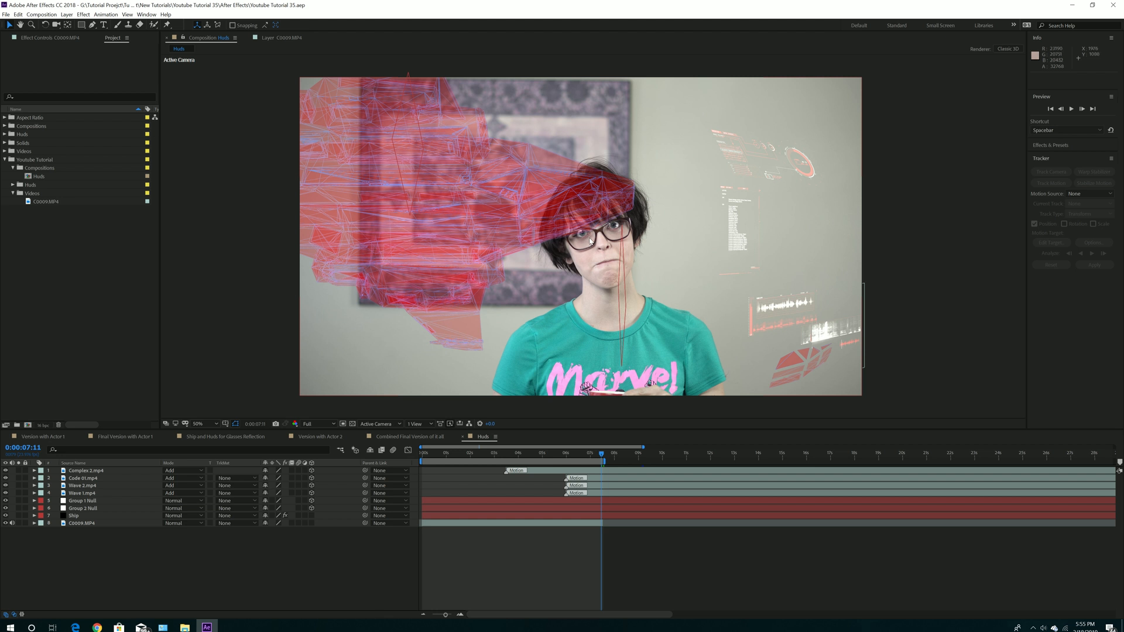
Open the C0009.MP4 footage in its own layer view and frame the actor's glasses.
{"action": "left_click", "coordinate": [89, 524]}
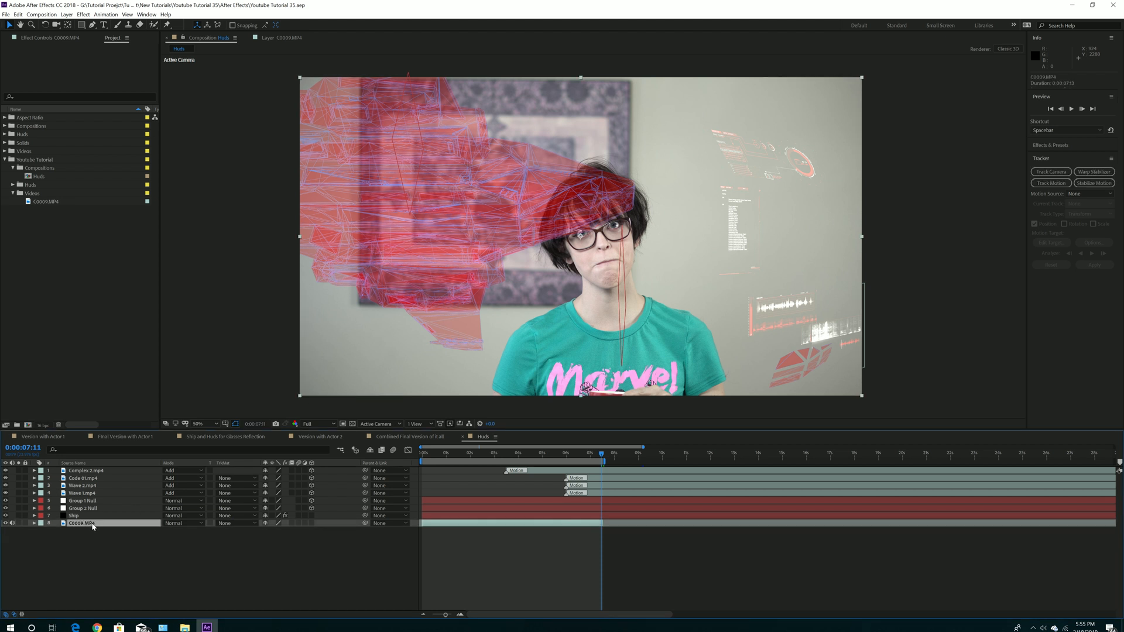
{"action": "double_click", "coordinate": [89, 523]}
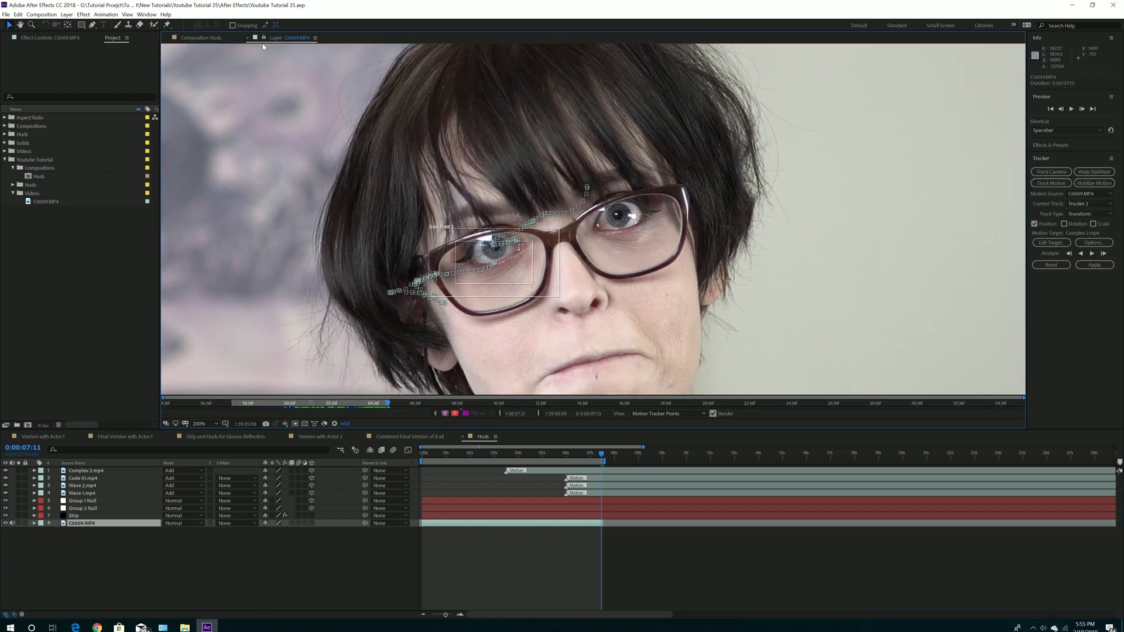
{"action": "key", "text": "h"}
{"action": "left_click_drag", "start_coordinate": [580, 310], "coordinate": [588, 261]}
{"action": "key", "text": "v"}
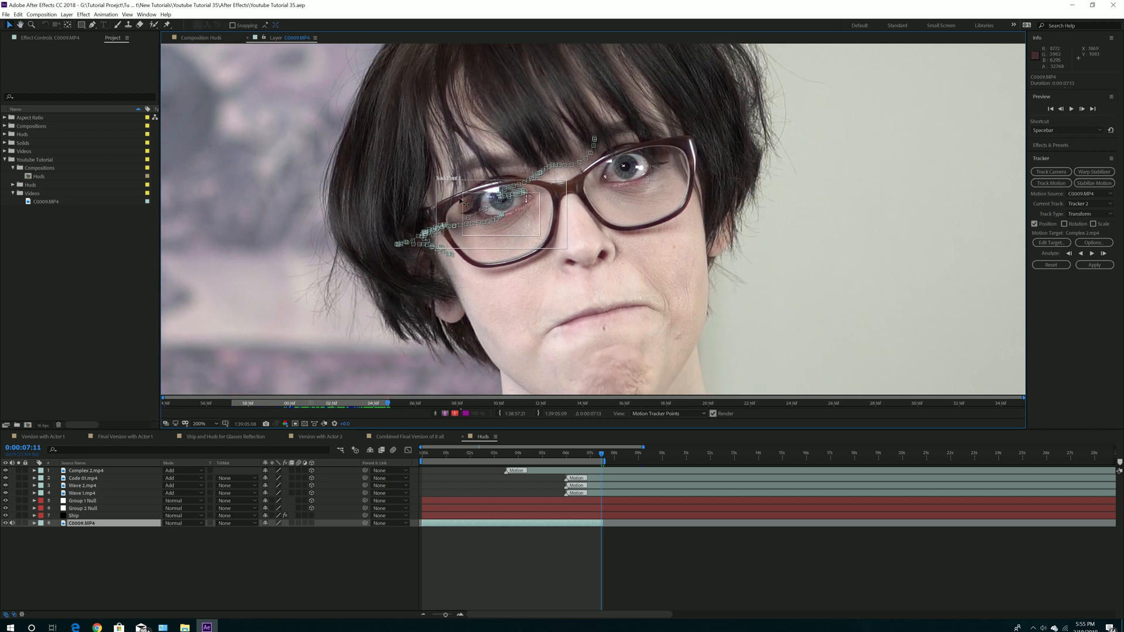
Start a new Track Motion on C0009.MP4 and reveal the properties of its track point.
{"action": "left_click", "coordinate": [107, 14]}
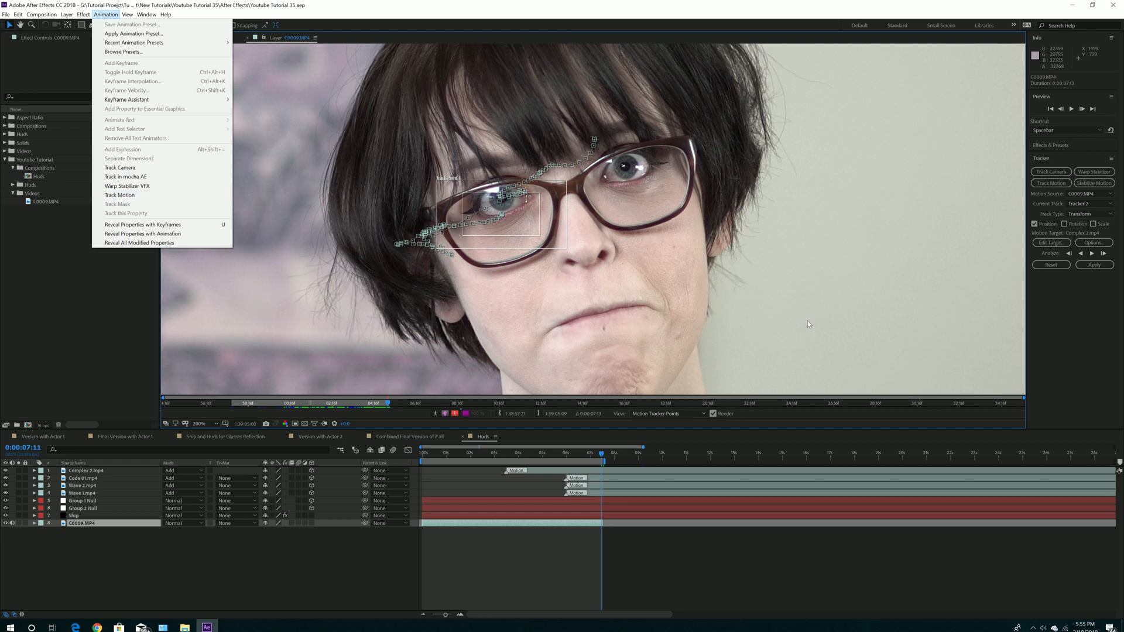
{"action": "left_click", "coordinate": [1067, 153]}
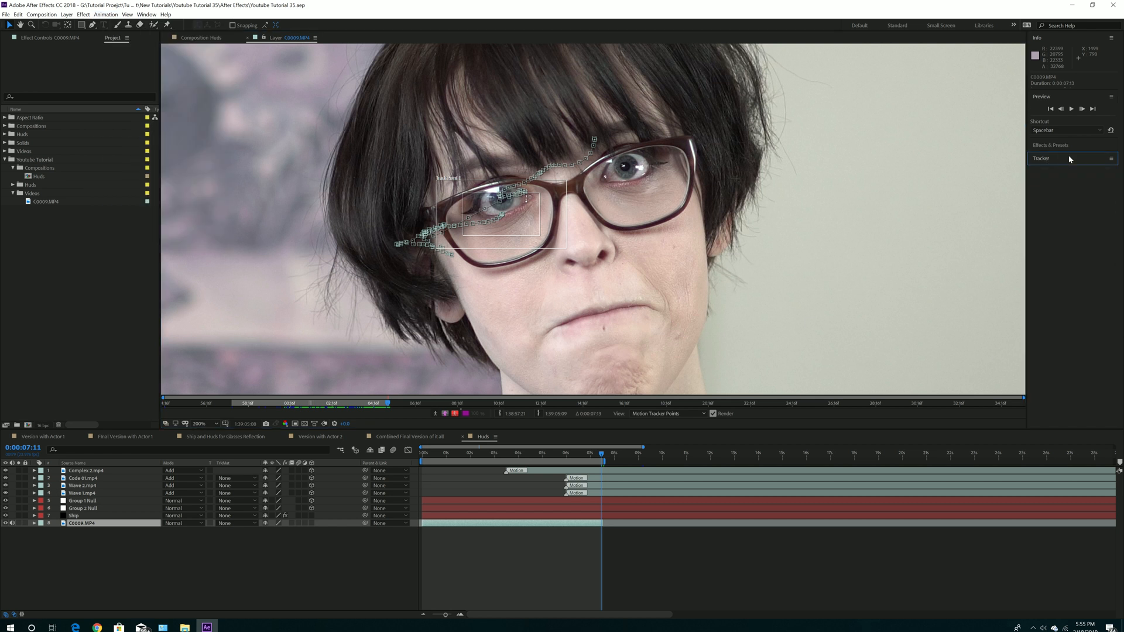
{"action": "left_click", "coordinate": [1067, 154]}
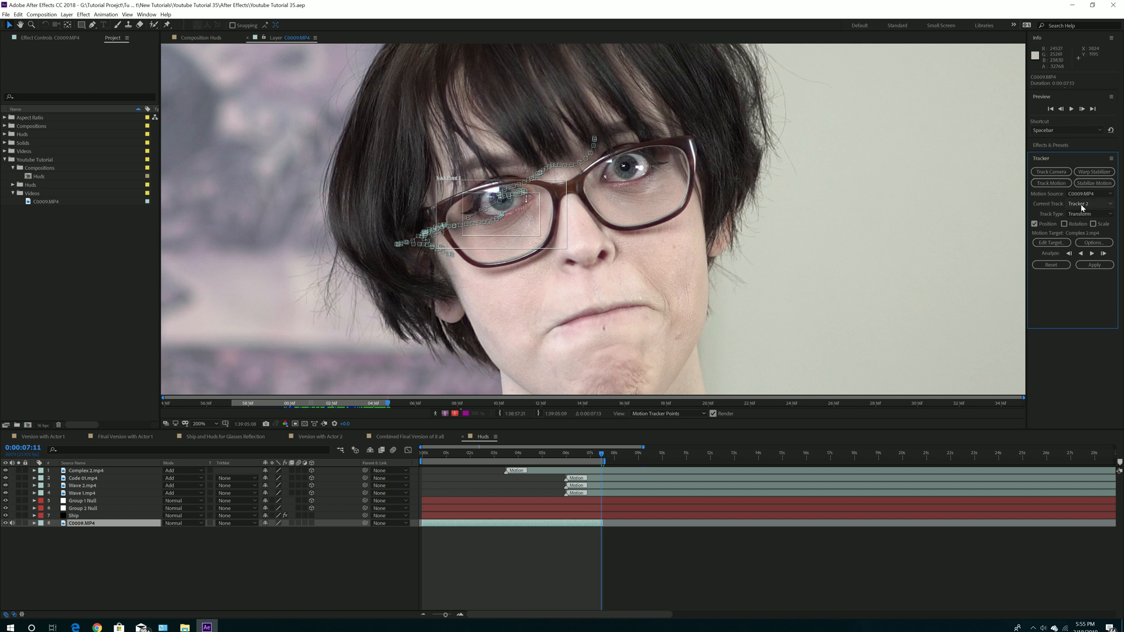
{"action": "left_click", "coordinate": [1050, 186]}
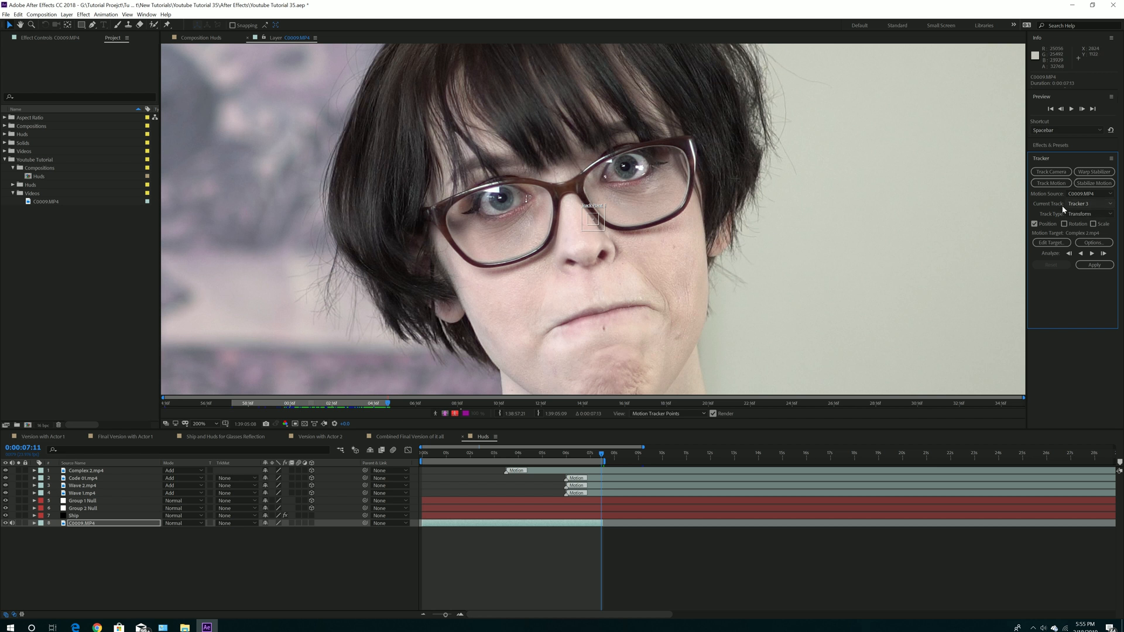
{"action": "left_click", "coordinate": [34, 522]}
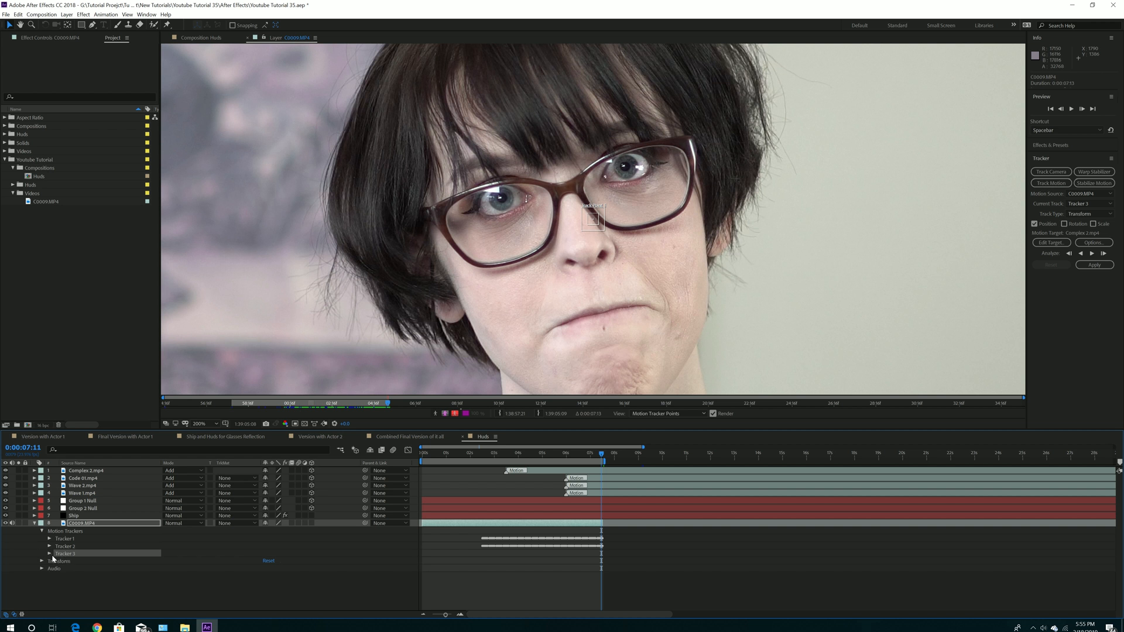
{"action": "left_click", "coordinate": [49, 553]}
{"action": "left_click", "coordinate": [56, 560]}
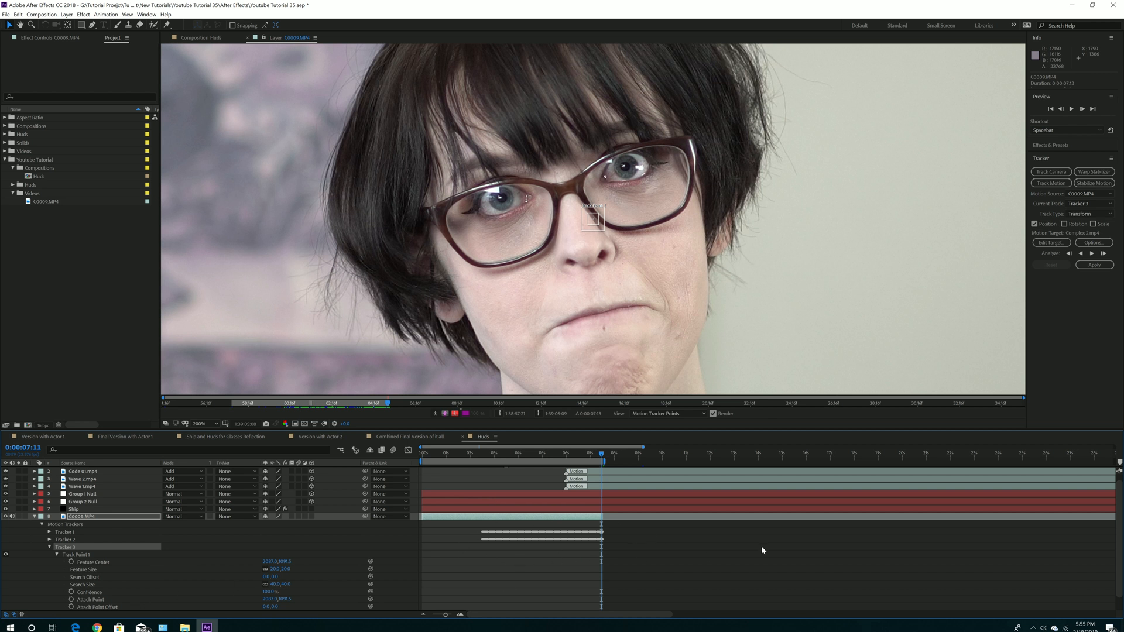
At 0:00:02:12, enlarge the new track point's feature and search regions and fit them around the left-hand lens of the glasses.
{"action": "left_click_drag", "start_coordinate": [590, 225], "coordinate": [572, 263]}
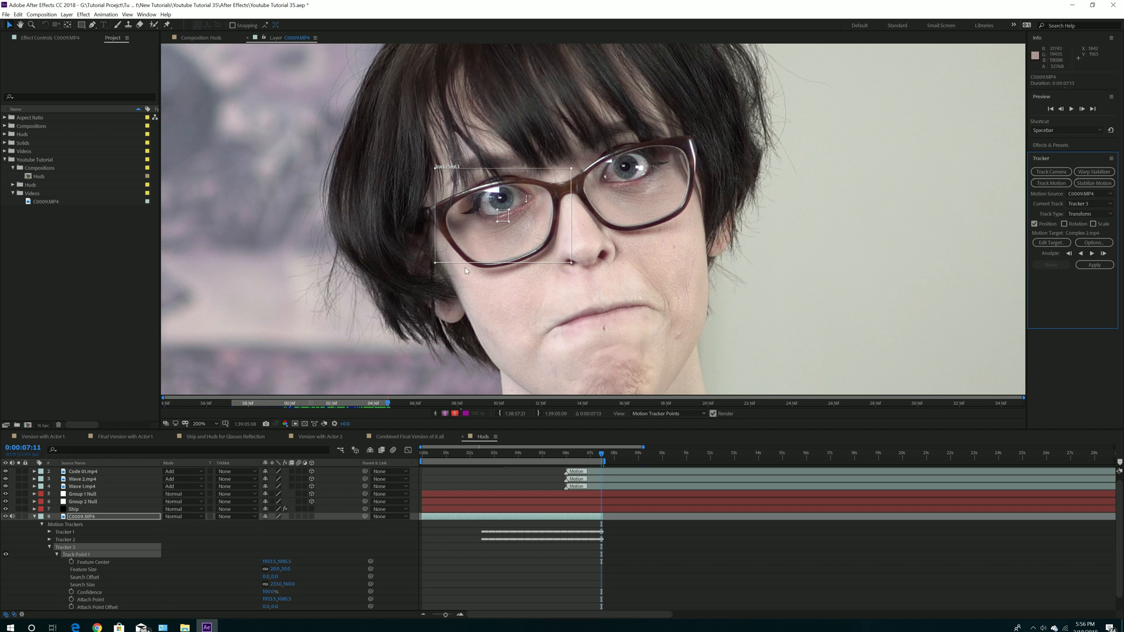
{"action": "left_click_drag", "start_coordinate": [509, 220], "coordinate": [549, 241]}
{"action": "left_click", "coordinate": [484, 459]}
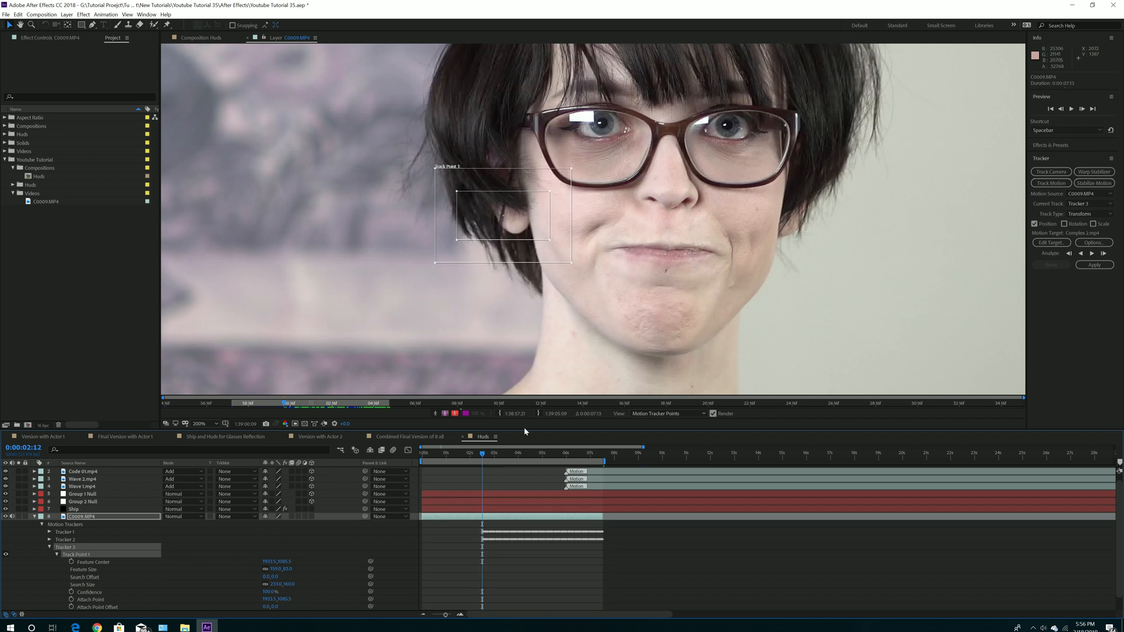
{"action": "left_click_drag", "start_coordinate": [557, 202], "coordinate": [644, 155]}
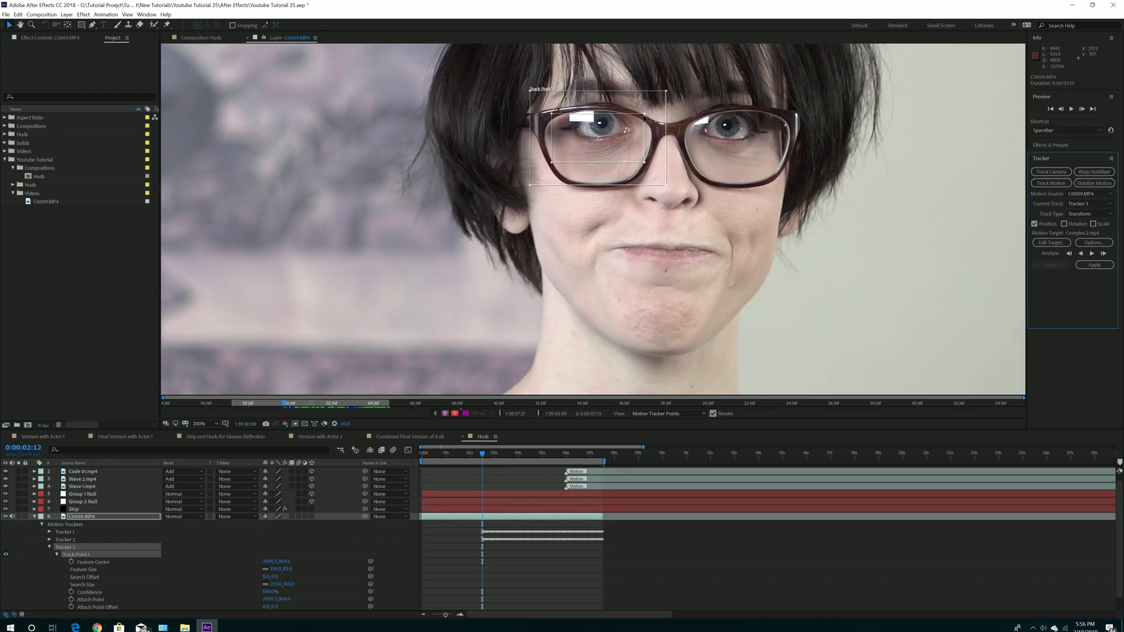
{"action": "left_click_drag", "start_coordinate": [645, 114], "coordinate": [616, 143]}
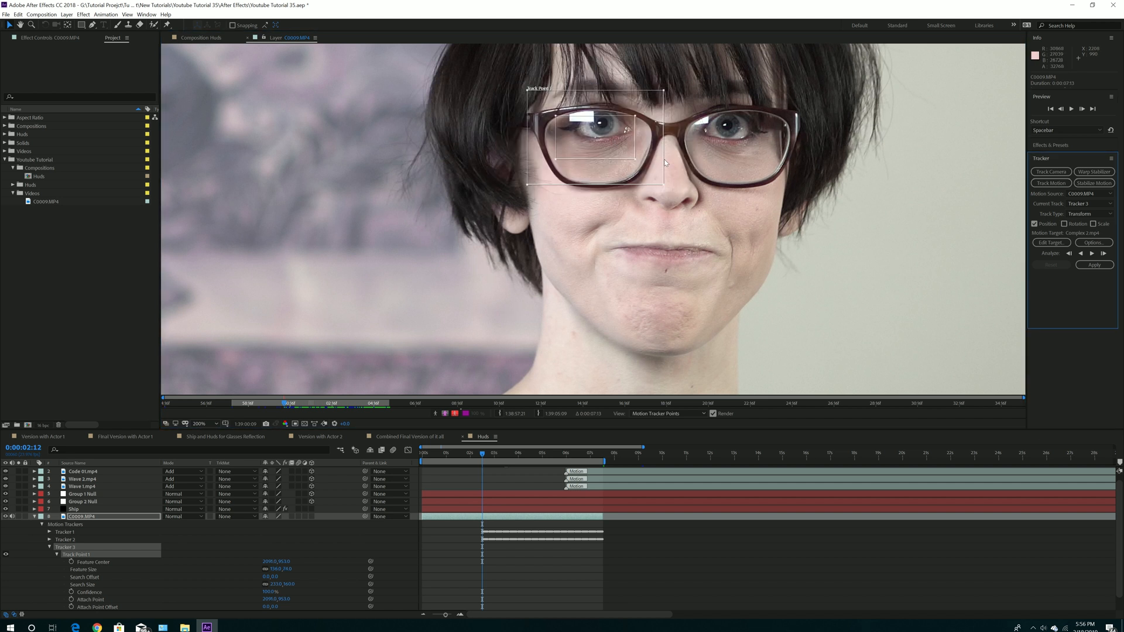
{"action": "left_click_drag", "start_coordinate": [663, 185], "coordinate": [674, 200]}
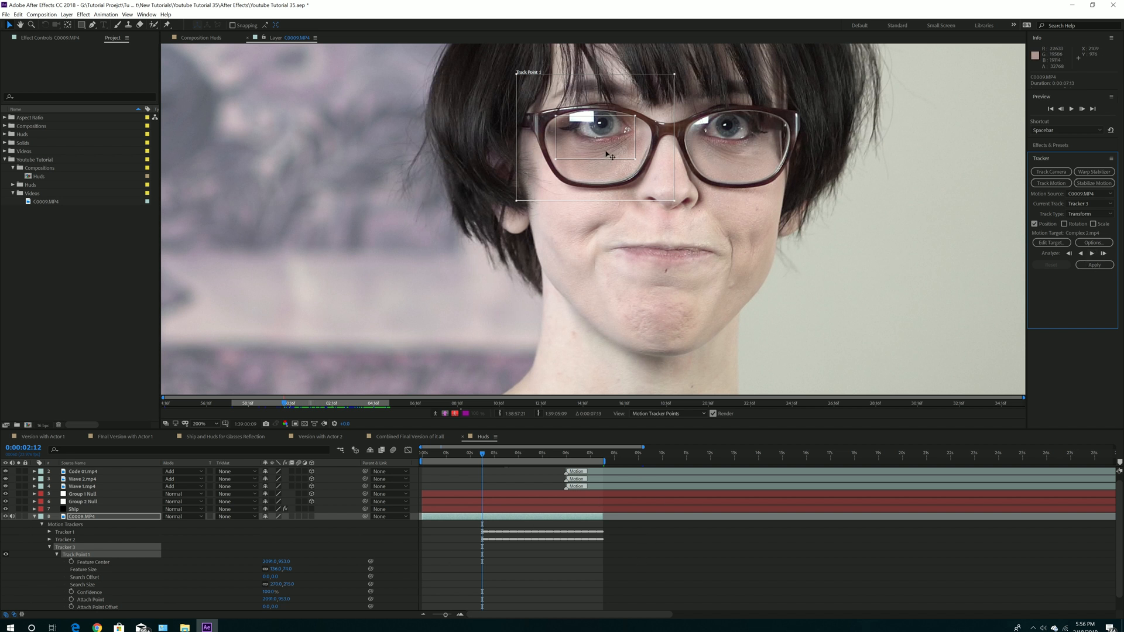
{"action": "left_click_drag", "start_coordinate": [609, 156], "coordinate": [616, 156]}
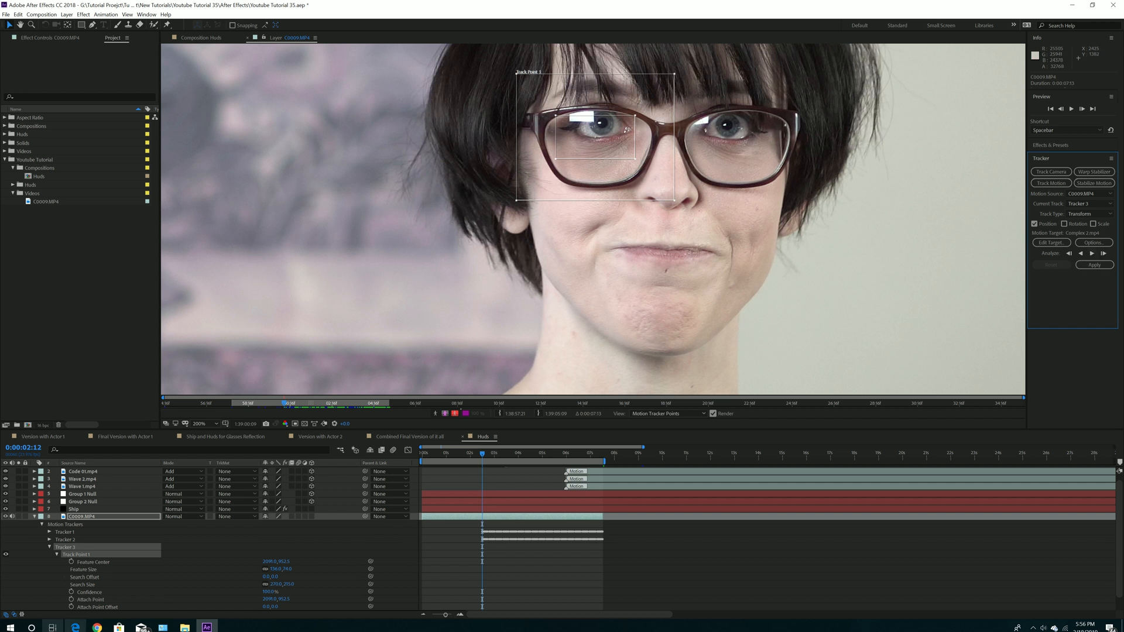
Delete Tracker 3 from the C0009.MP4 layer.
{"action": "left_click", "coordinate": [49, 548]}
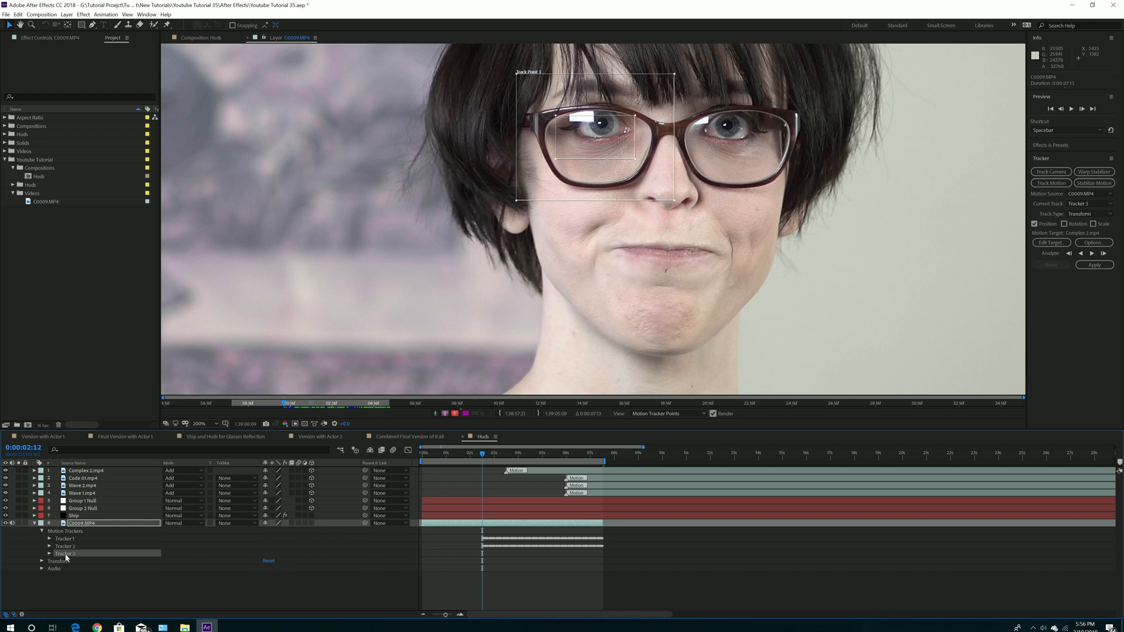
{"action": "key", "text": "Delete"}
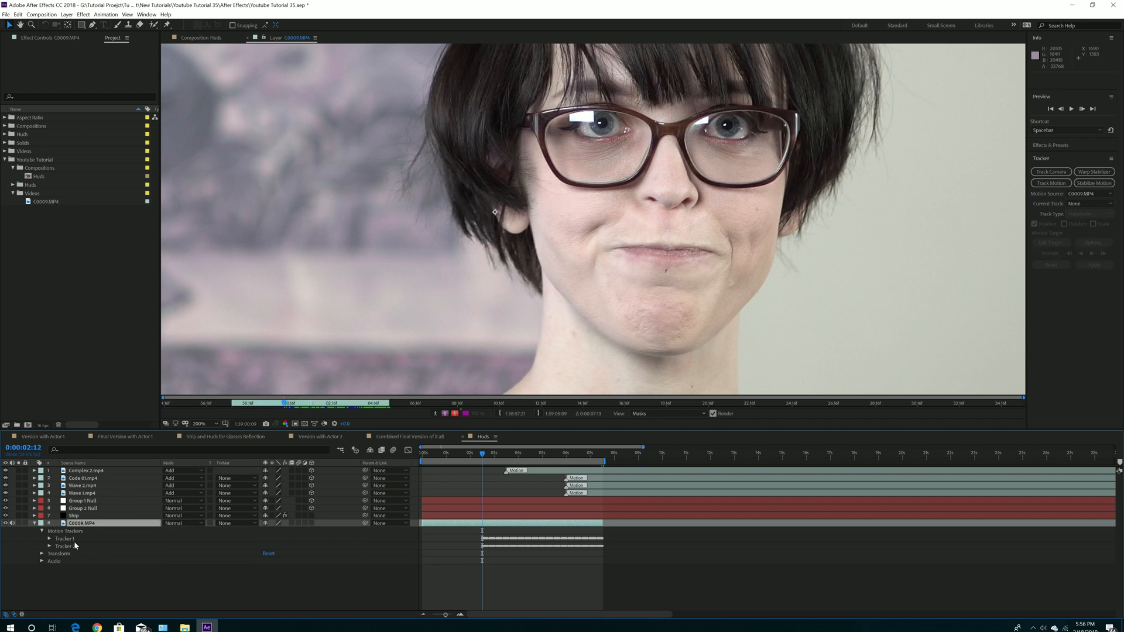
Examine how Tracker 1 follows the right-hand lens as the hand passes the face, between 0:00:02:12 and 0:00:05:18.
{"action": "left_click", "coordinate": [75, 538]}
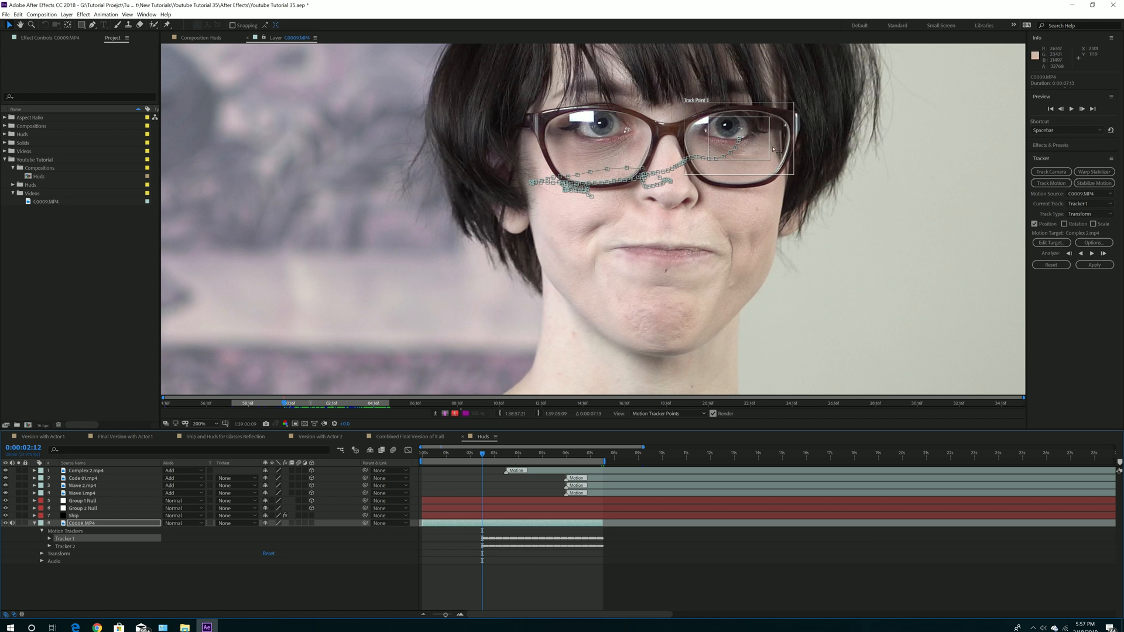
{"action": "left_click_drag", "start_coordinate": [483, 456], "coordinate": [548, 455]}
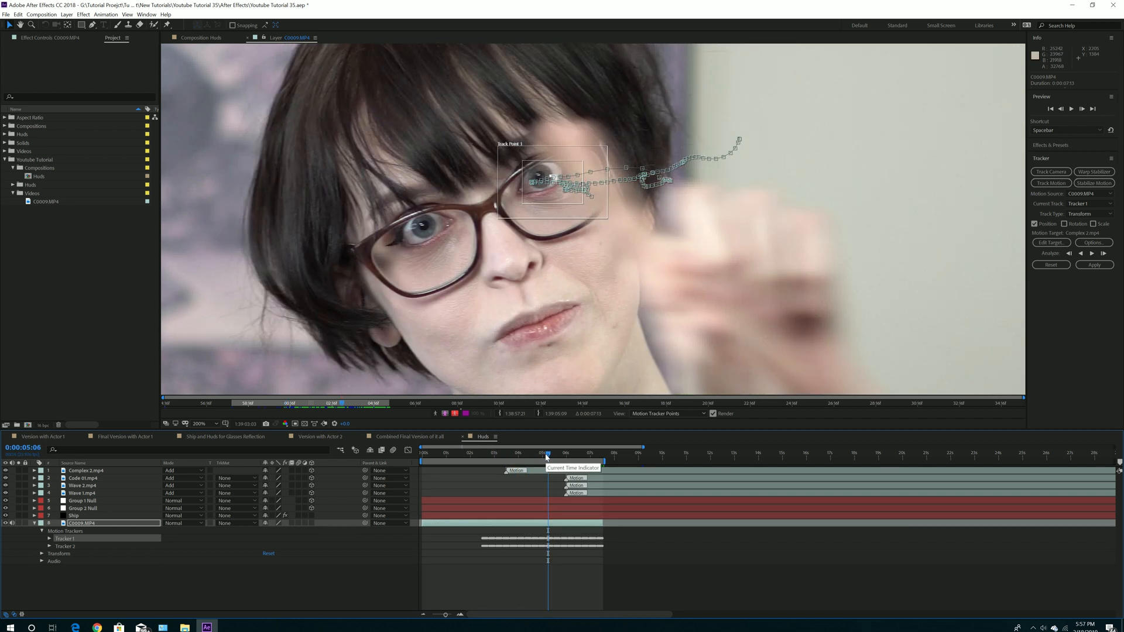
{"action": "left_click_drag", "start_coordinate": [548, 456], "coordinate": [549, 457]}
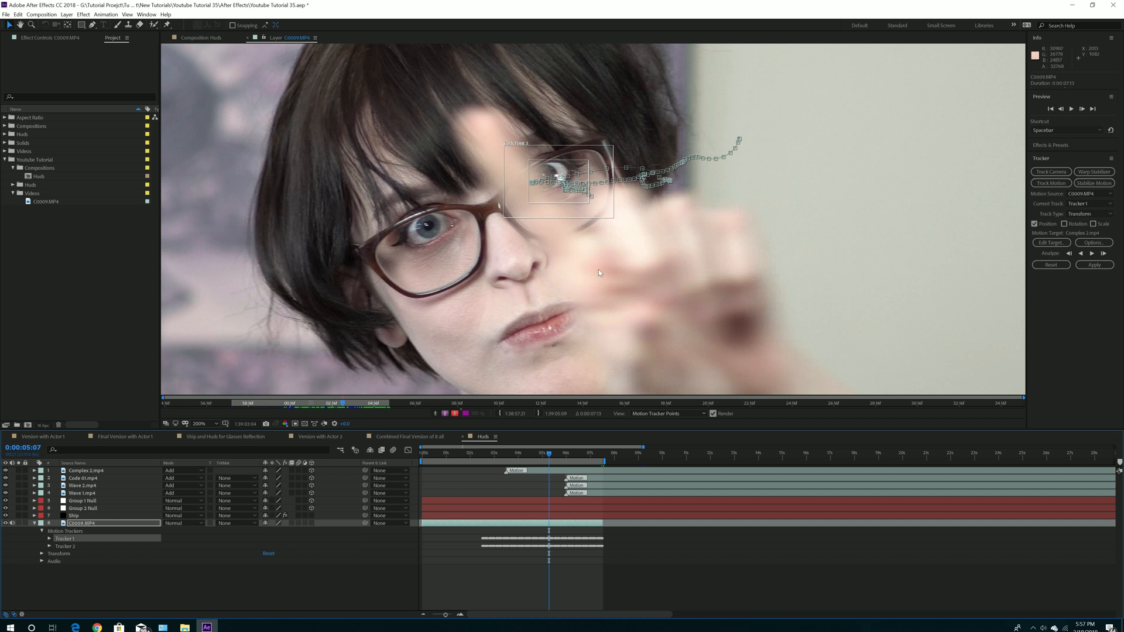
{"action": "left_click_drag", "start_coordinate": [550, 456], "coordinate": [557, 461]}
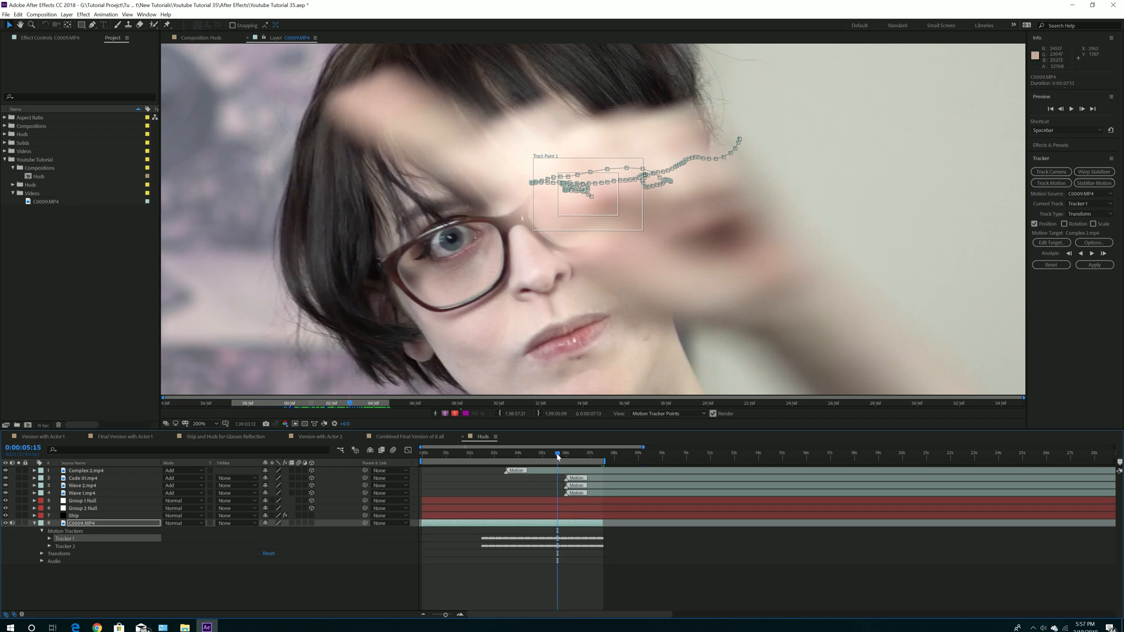
{"action": "left_click_drag", "start_coordinate": [558, 457], "coordinate": [561, 457]}
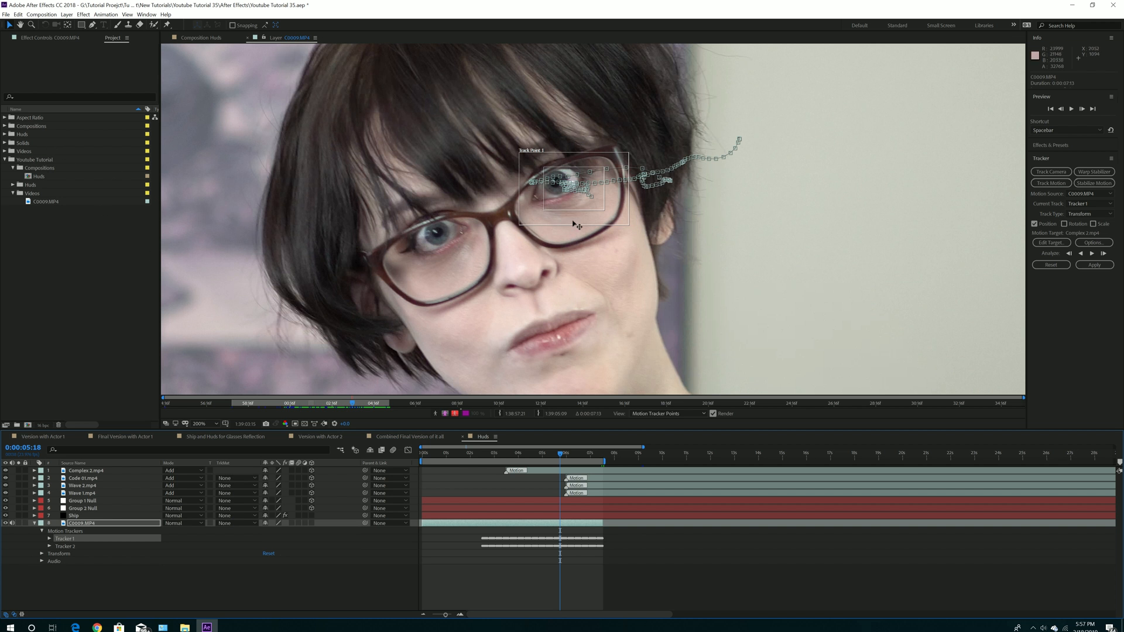
Collapse the C0009.MP4 layer's properties, return to the Huds composition and select the Ship layer.
{"action": "left_click", "coordinate": [34, 524]}
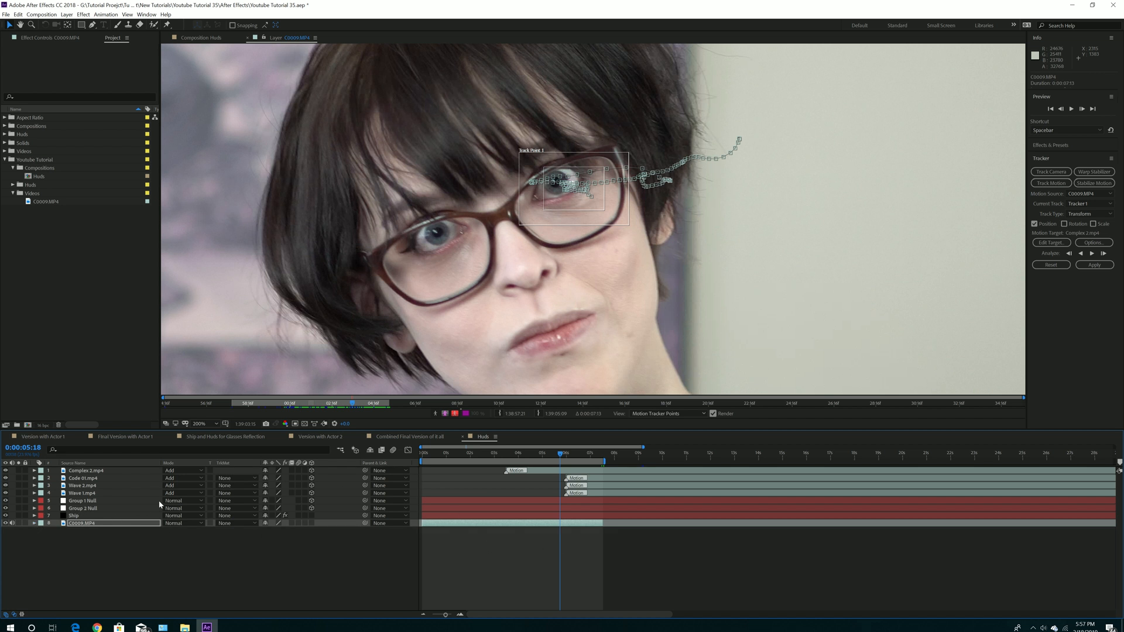
{"action": "left_click", "coordinate": [209, 39]}
{"action": "left_click", "coordinate": [81, 516]}
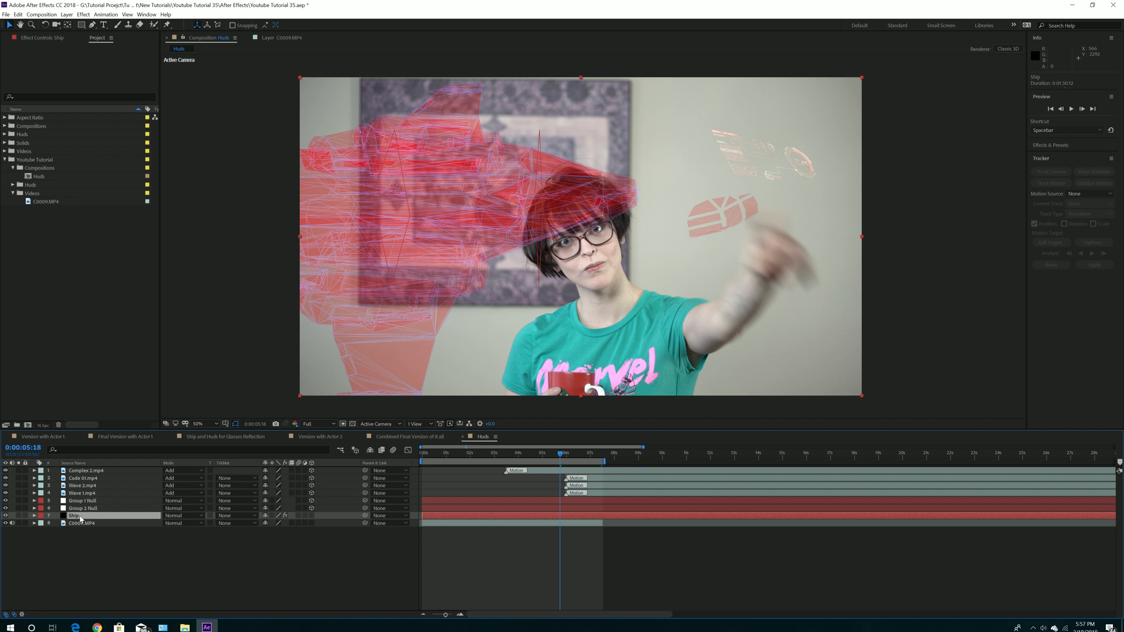
Select the layers from Ship up to Complex 2.mp4, and create a new composition named Reflection in the Compositions folder.
{"action": "left_click", "coordinate": [85, 472], "text": "shift"}
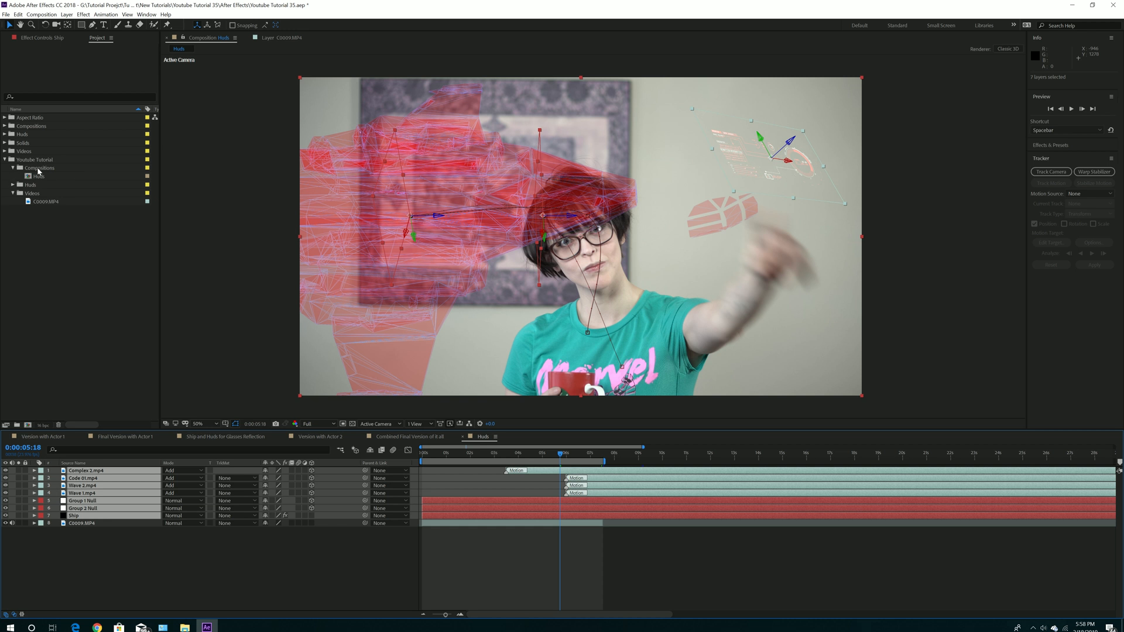
{"action": "left_click", "coordinate": [38, 171]}
{"action": "left_click", "coordinate": [42, 14]}
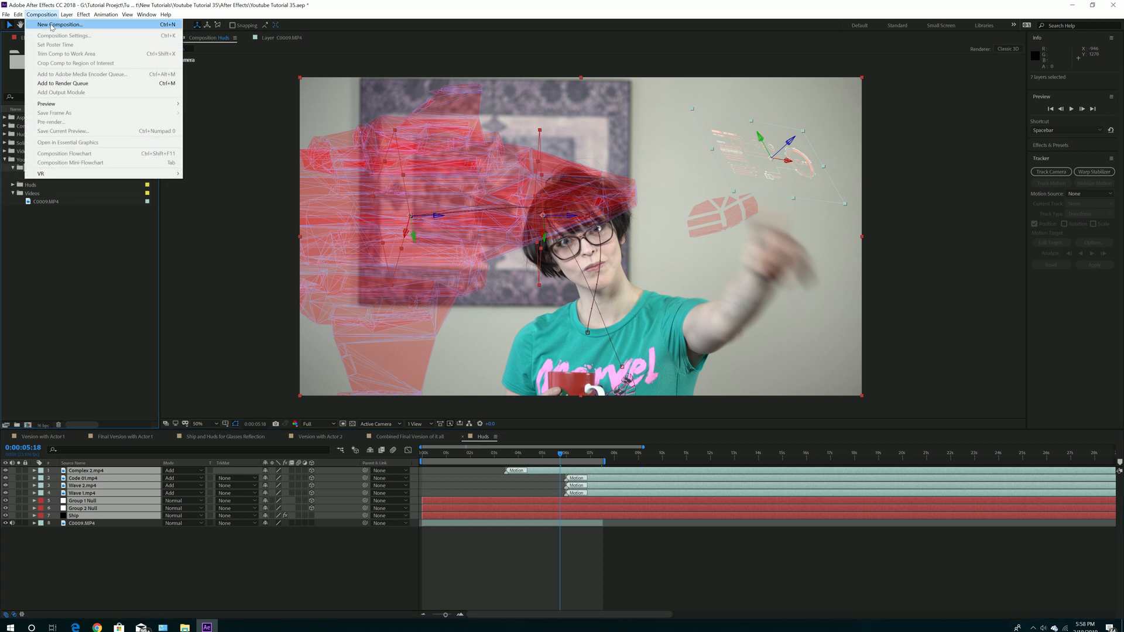
{"action": "left_click", "coordinate": [59, 25]}
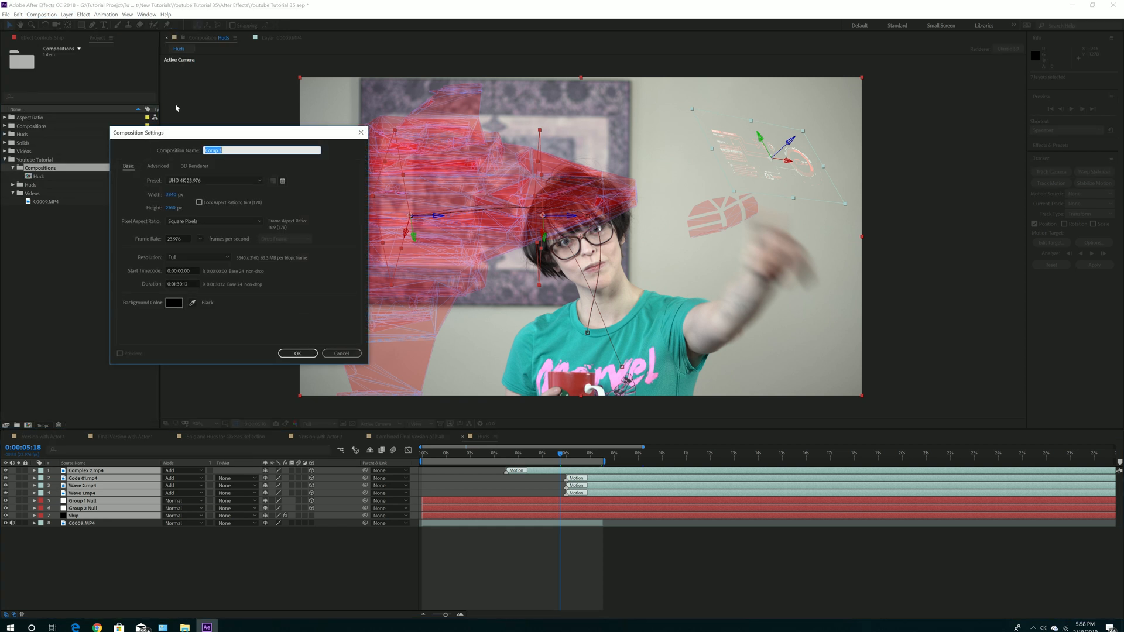
{"action": "type", "text": "Reflection"}
{"action": "key", "text": "Return"}
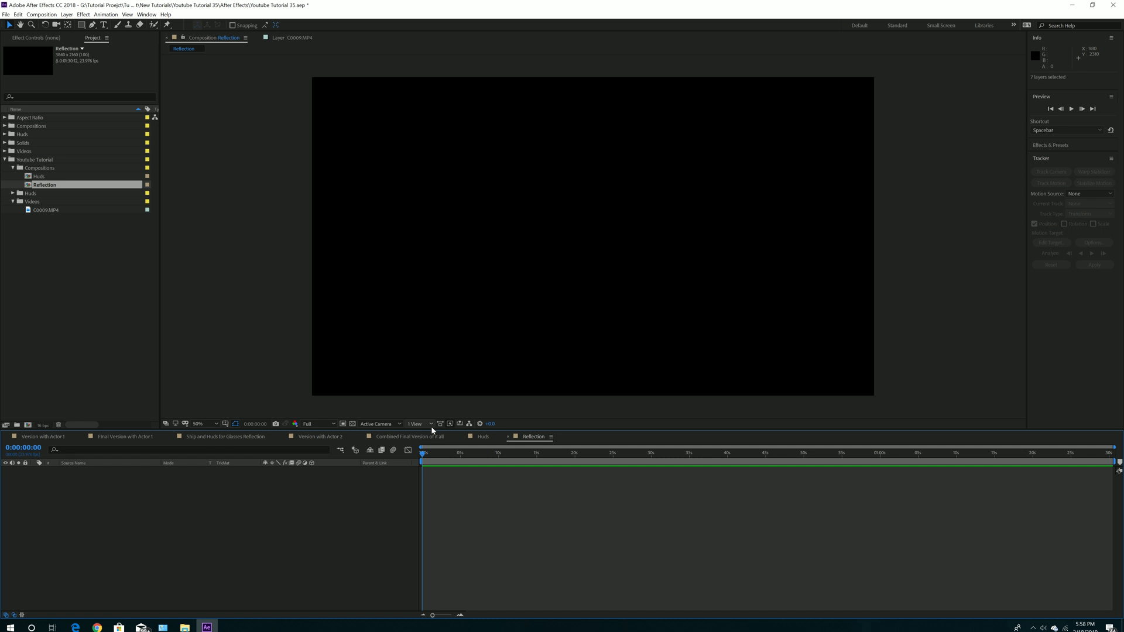
Copy the selected ship, null and HUD layers from the Huds composition and paste them into the Reflection composition.
{"action": "left_click", "coordinate": [480, 436]}
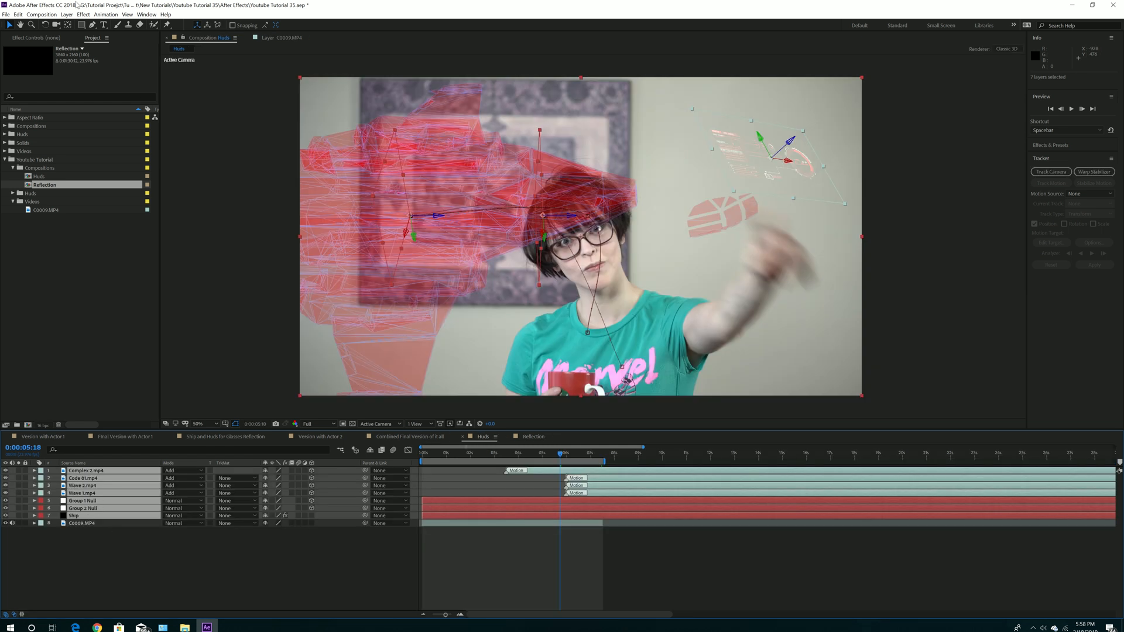
{"action": "left_click", "coordinate": [18, 14]}
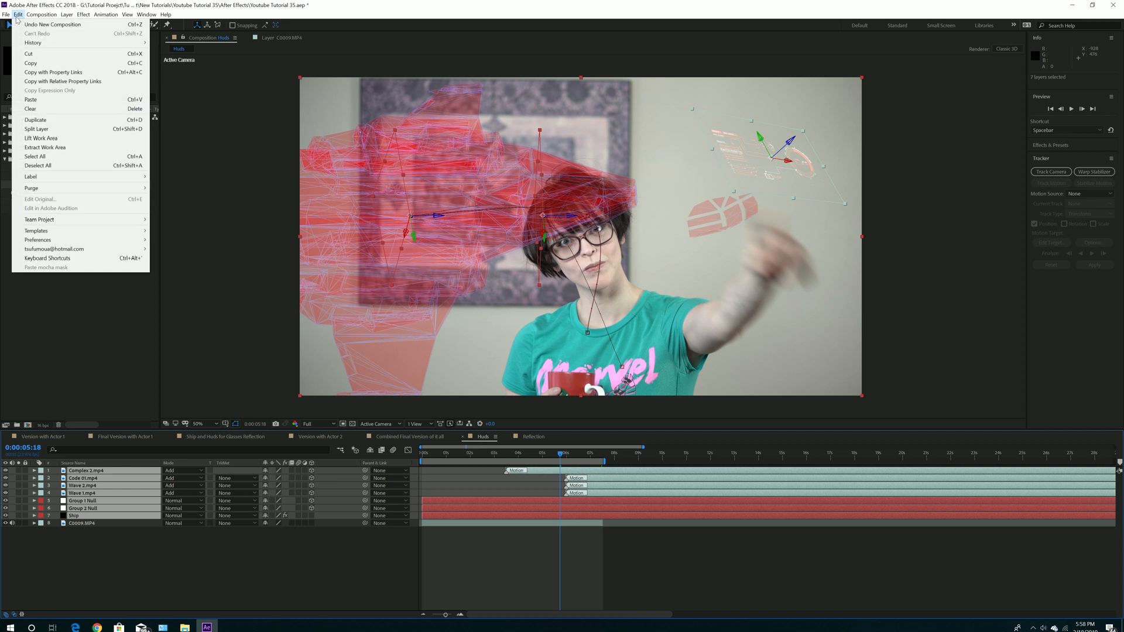
{"action": "left_click", "coordinate": [22, 55]}
{"action": "left_click", "coordinate": [533, 437]}
{"action": "left_click", "coordinate": [18, 14]}
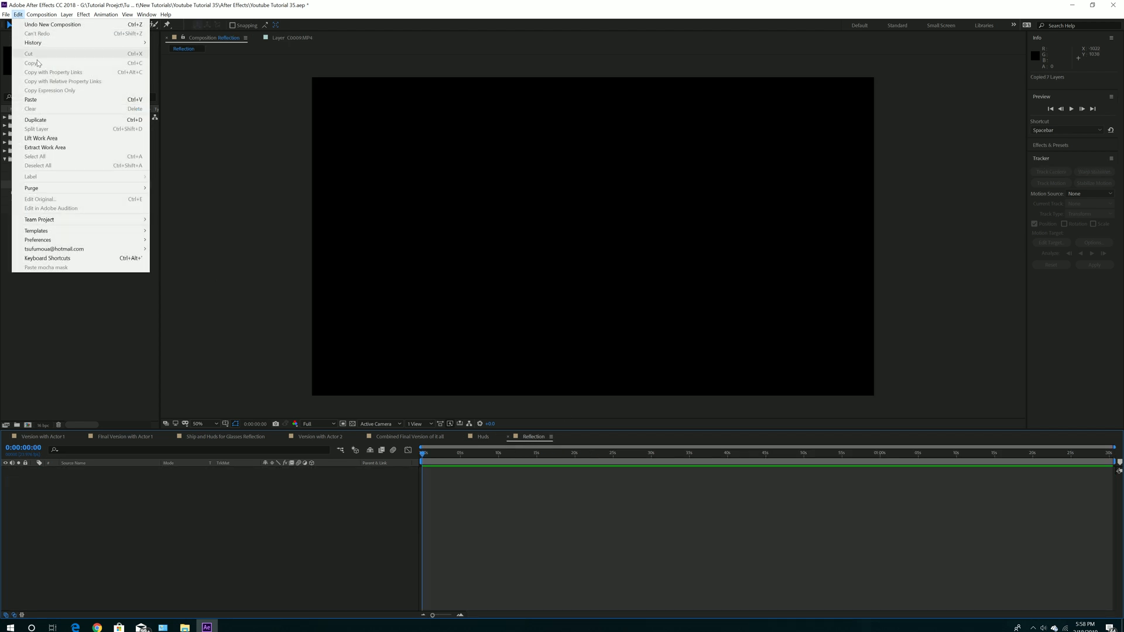
{"action": "left_click", "coordinate": [51, 100]}
{"action": "left_click_drag", "start_coordinate": [467, 453], "coordinate": [492, 454]}
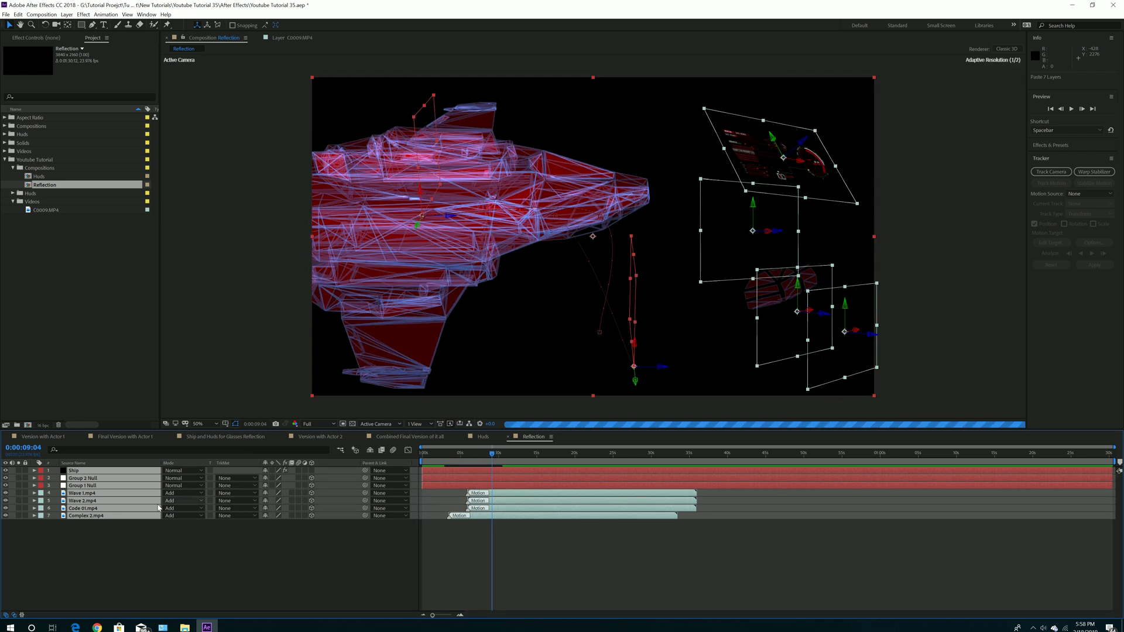
Place the Reflection composition in Huds directly above C0009.MP4 and set its blending mode to Add.
{"action": "left_click", "coordinate": [482, 437]}
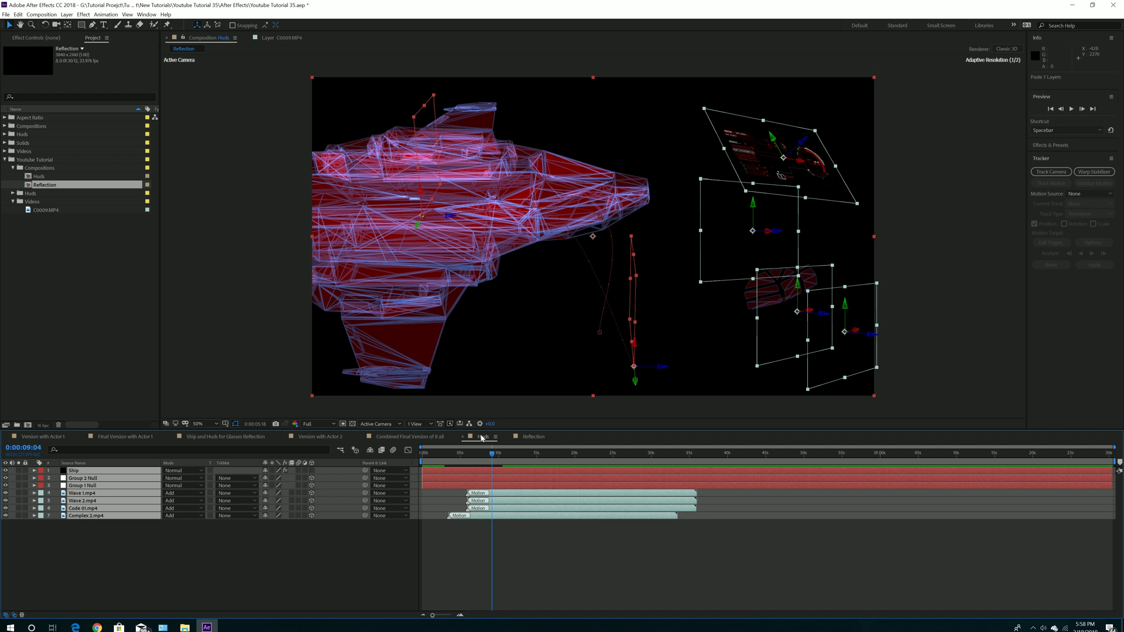
{"action": "left_click", "coordinate": [125, 549]}
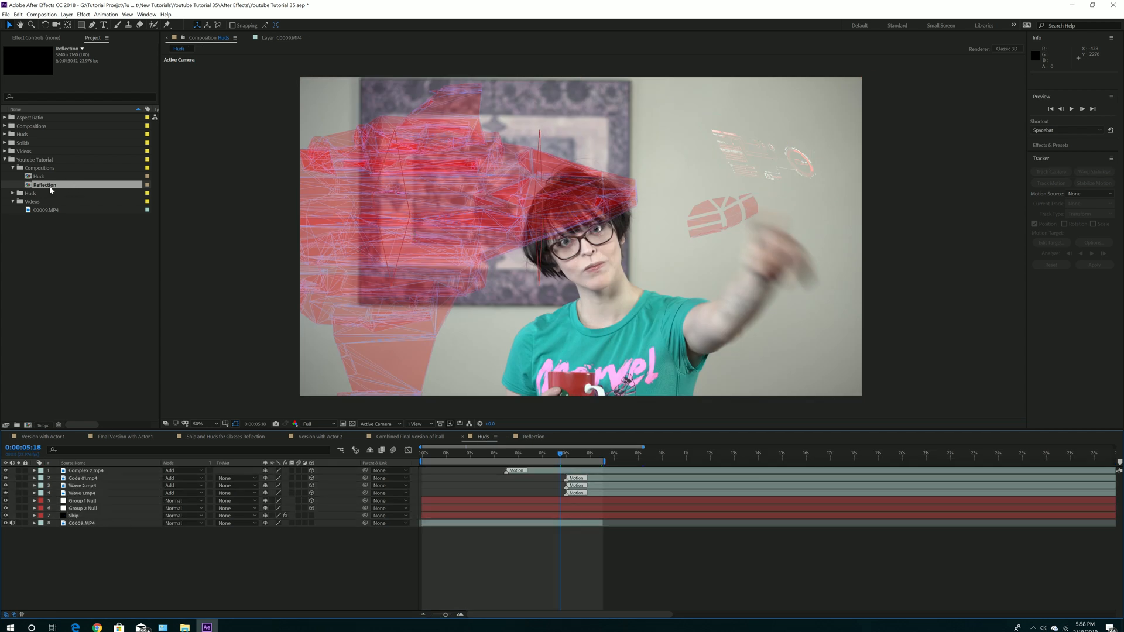
{"action": "left_click_drag", "start_coordinate": [51, 189], "coordinate": [113, 522]}
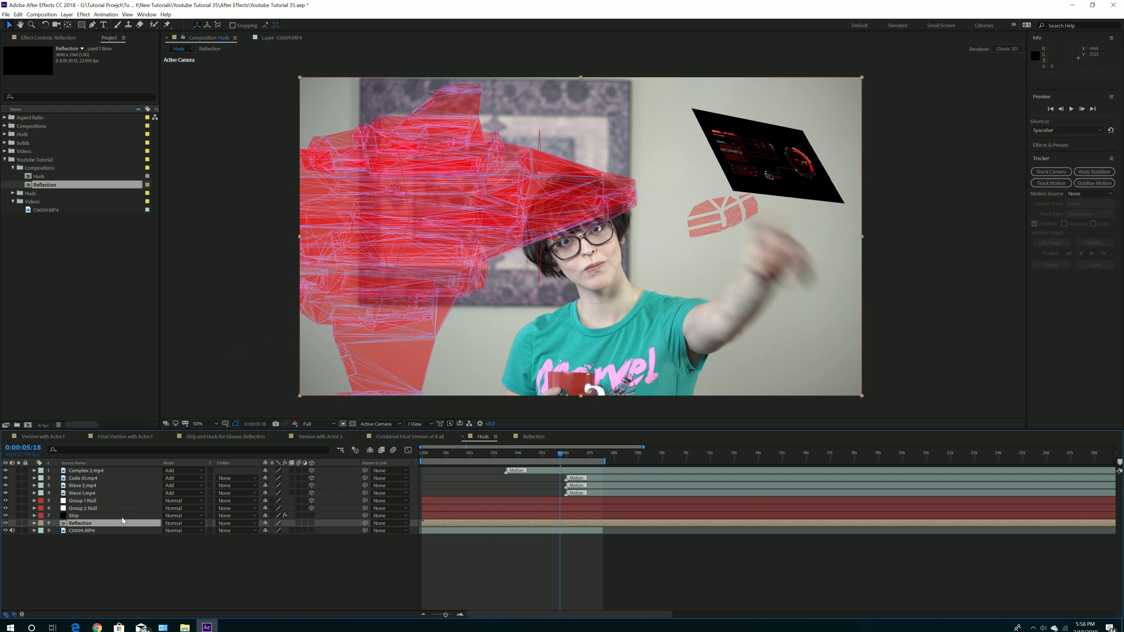
{"action": "left_click", "coordinate": [182, 523]}
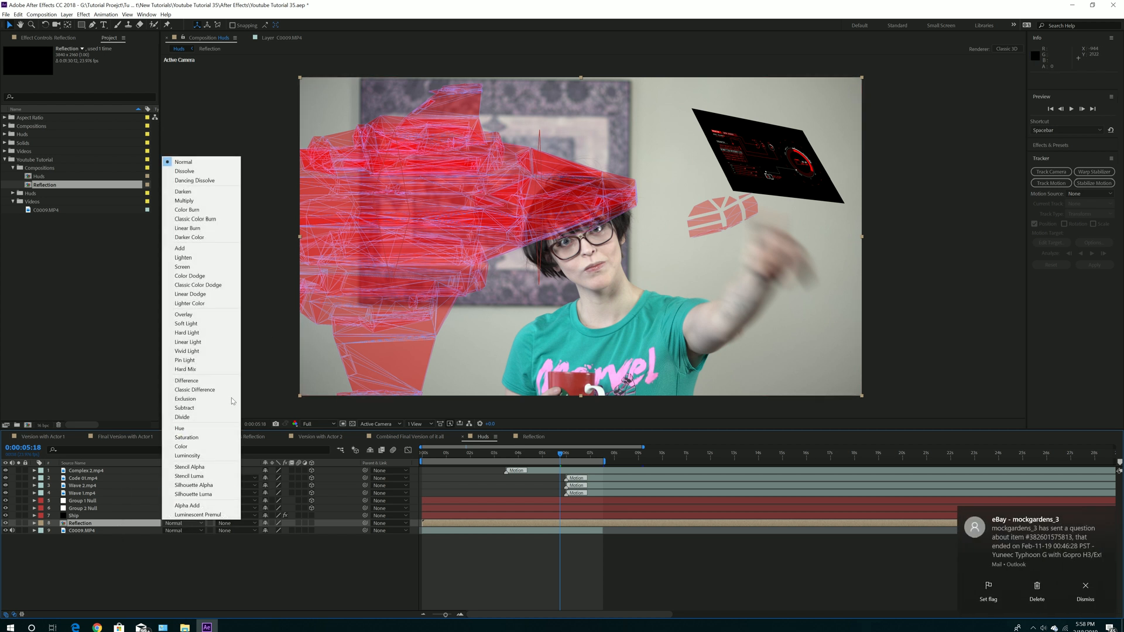
{"action": "left_click", "coordinate": [205, 252]}
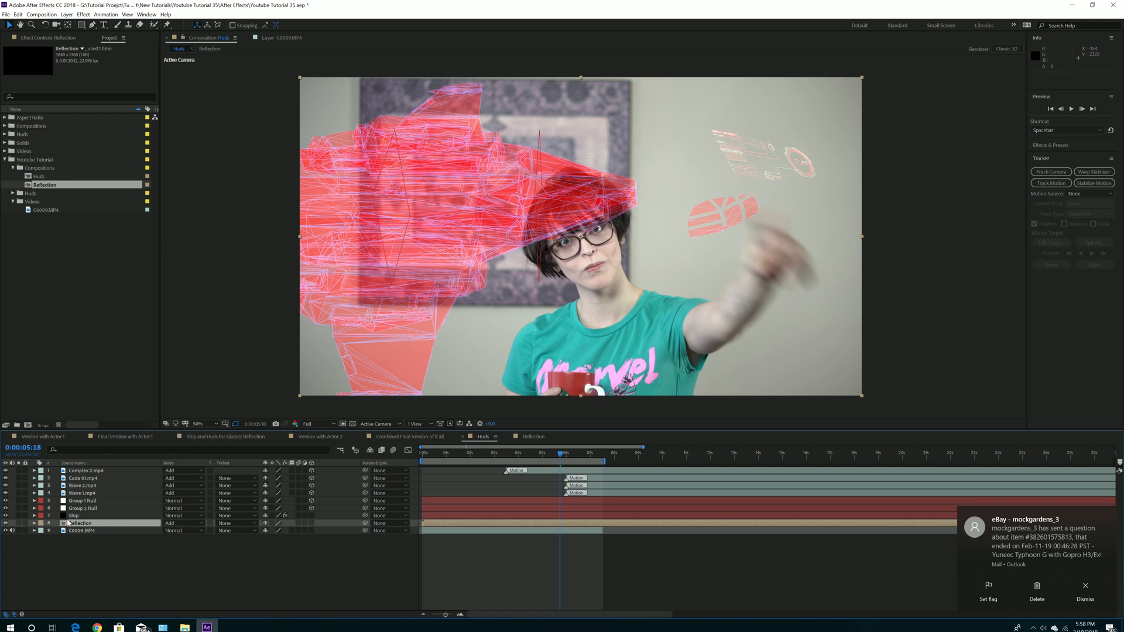
Hide the original layers from Complex 2.mp4 down to Ship in the Huds composition.
{"action": "left_click", "coordinate": [74, 516]}
{"action": "left_click", "coordinate": [86, 472], "text": "shift"}
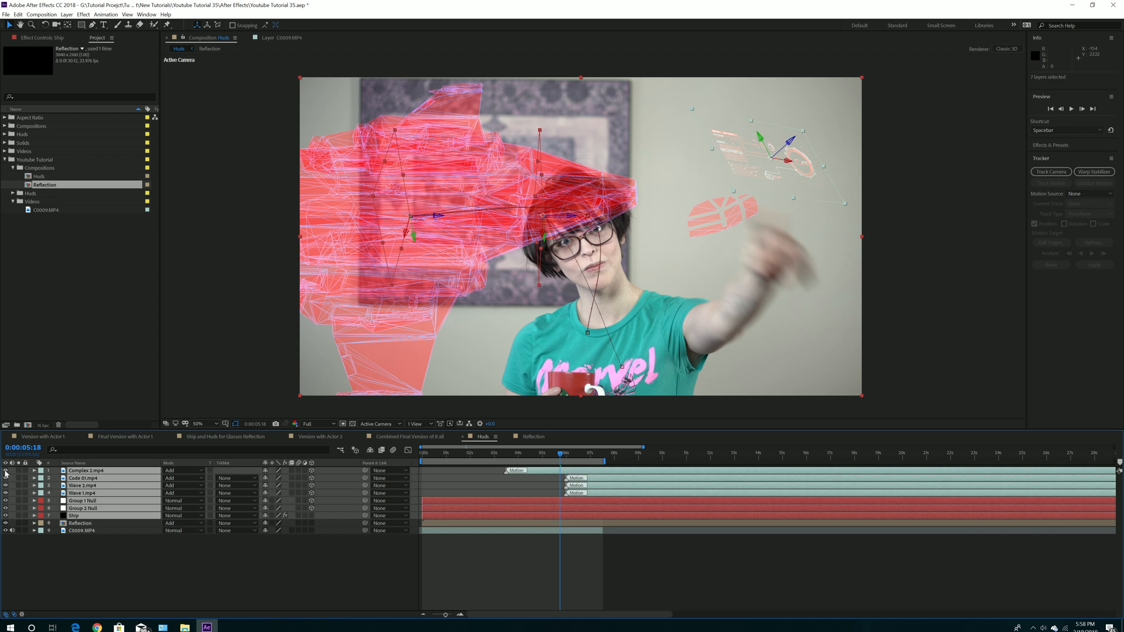
{"action": "left_click_drag", "start_coordinate": [6, 472], "coordinate": [6, 516]}
Copy Tracker 1 from the C0009.MP4 layer's motion trackers and paste it onto the Reflection layer.
{"action": "left_click", "coordinate": [81, 523]}
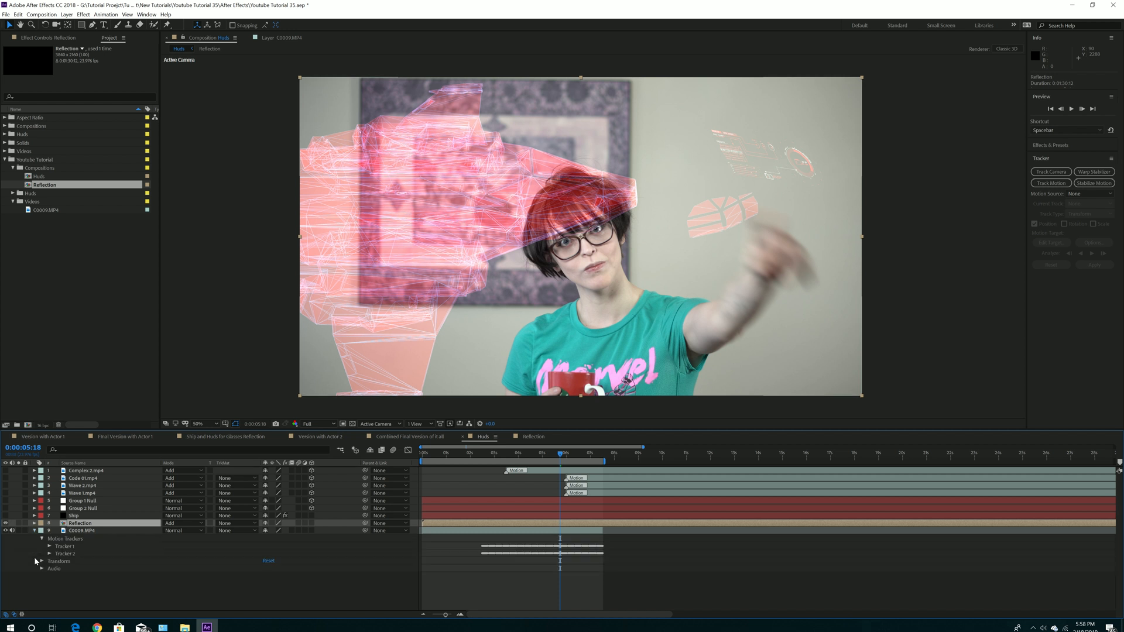
{"action": "left_click", "coordinate": [65, 547]}
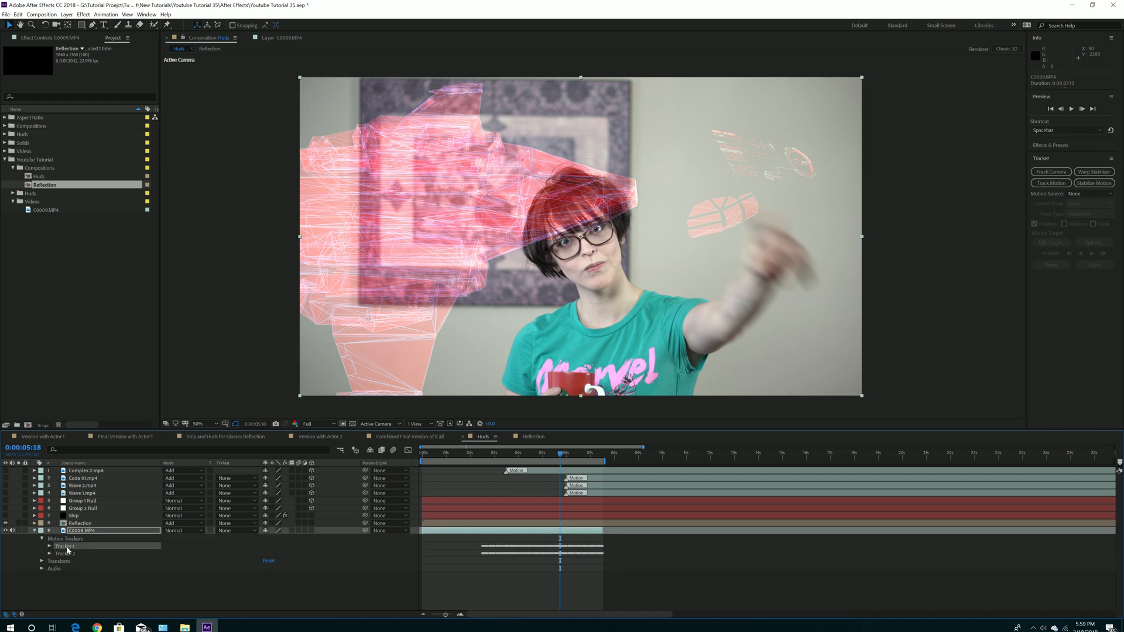
{"action": "left_click", "coordinate": [18, 14]}
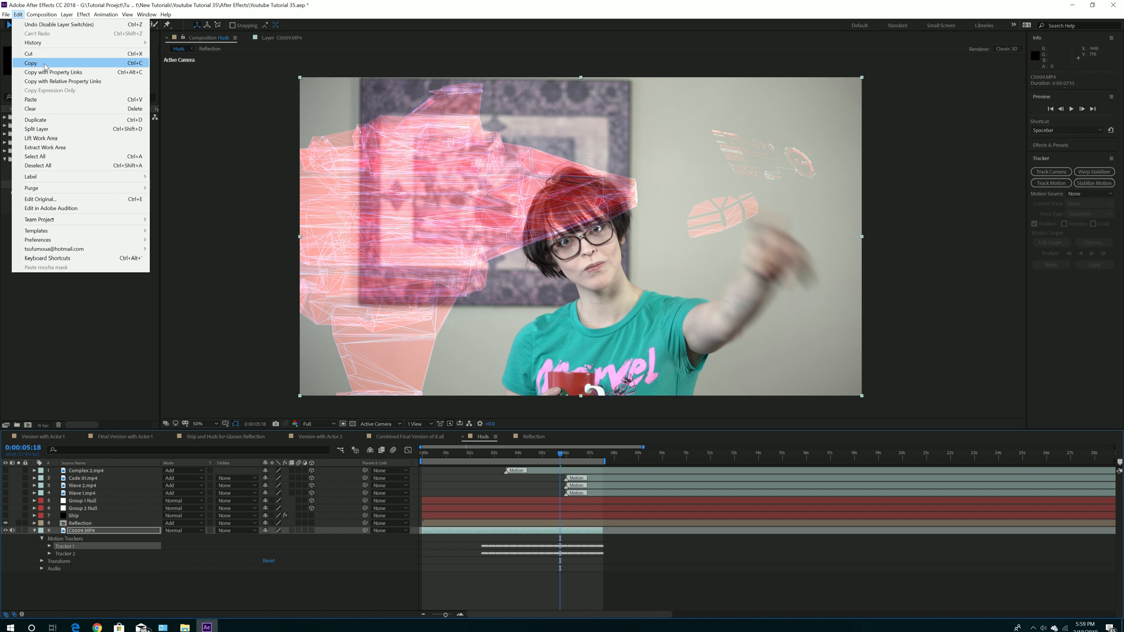
{"action": "left_click", "coordinate": [44, 64]}
{"action": "left_click", "coordinate": [75, 524]}
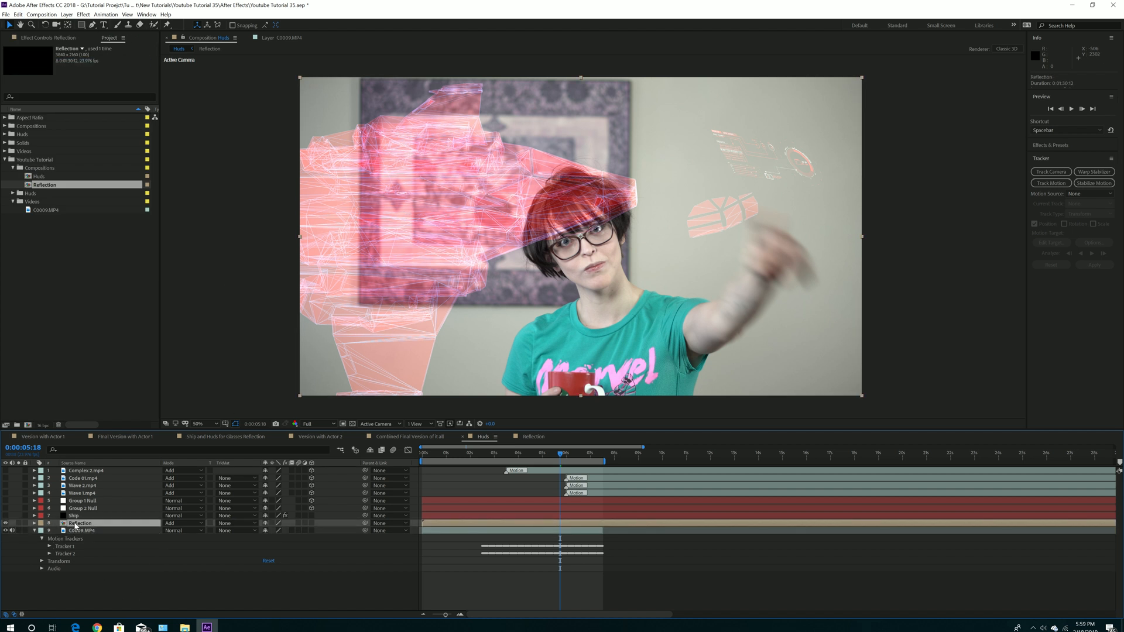
{"action": "left_click", "coordinate": [35, 523]}
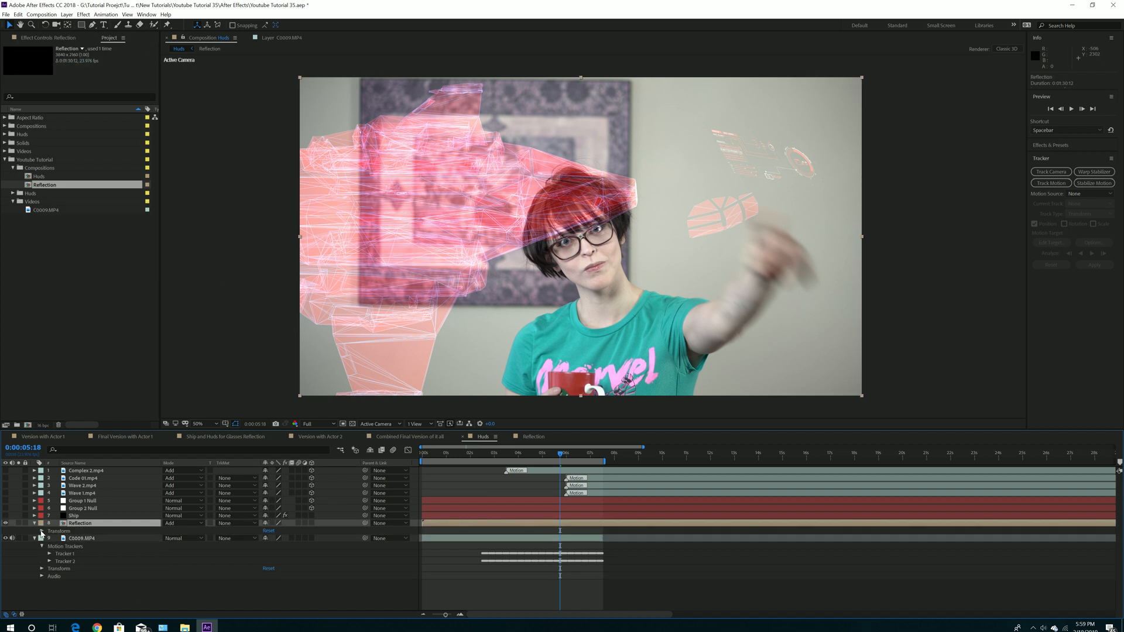
{"action": "left_click", "coordinate": [42, 531]}
{"action": "left_click", "coordinate": [18, 14]}
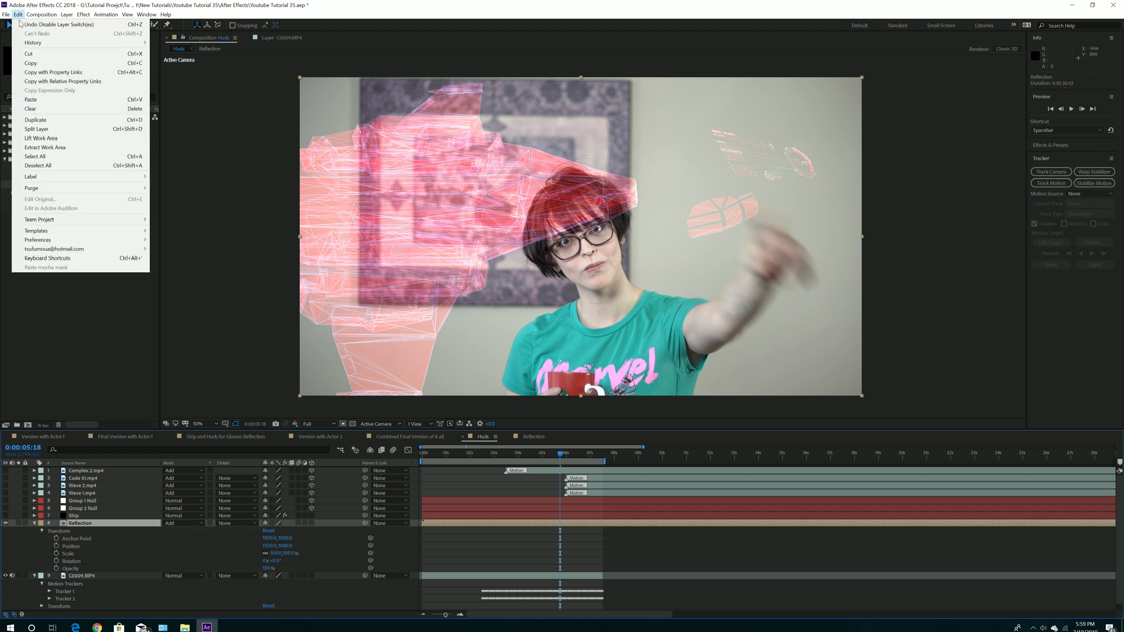
{"action": "left_click", "coordinate": [58, 100]}
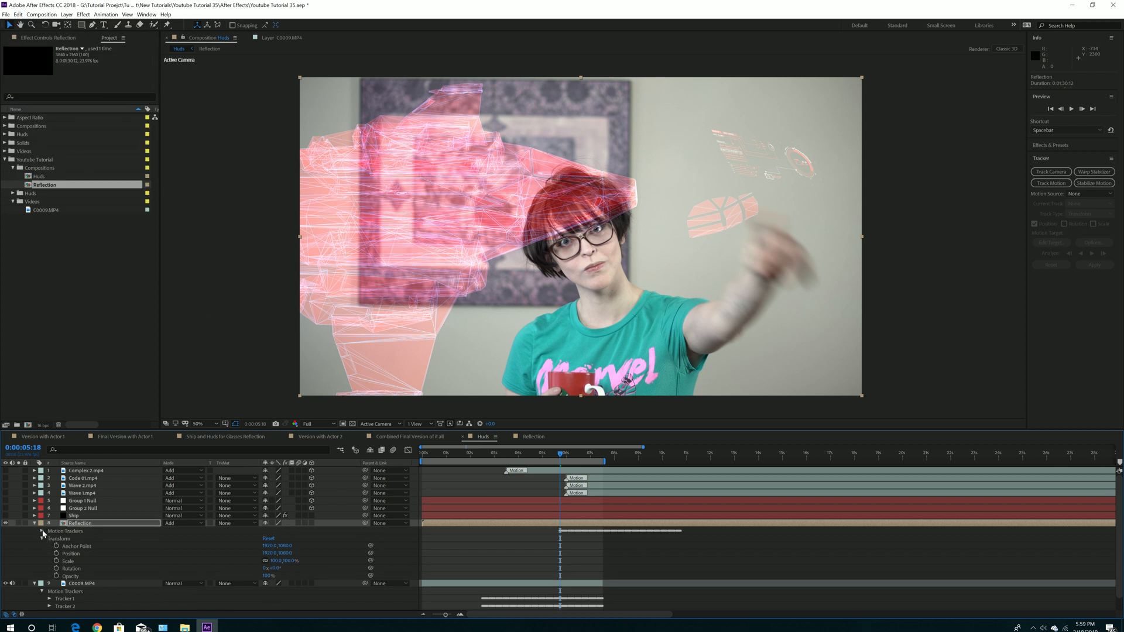
Move all Track Point 1 keyframes on the Reflection layer so they start at 0:00:02:12, in line with the C0009.MP4 tracker keyframes.
{"action": "left_click", "coordinate": [43, 531]}
{"action": "left_click", "coordinate": [49, 538]}
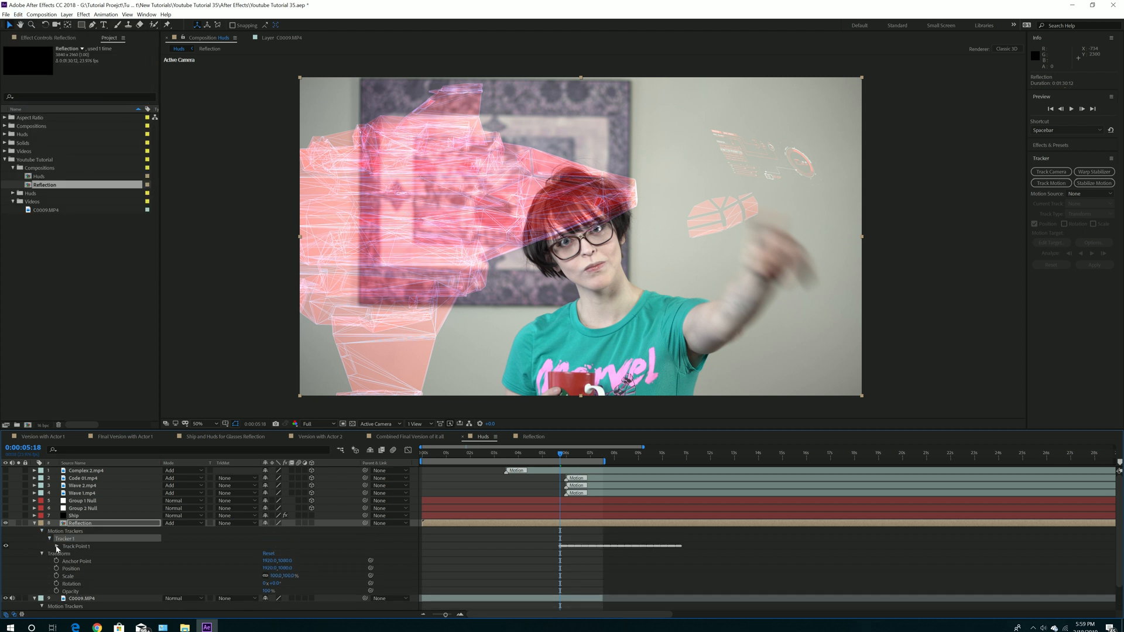
{"action": "left_click", "coordinate": [57, 546]}
{"action": "scroll", "coordinate": [505, 577], "scroll_direction": "down", "scroll_amount": 3}
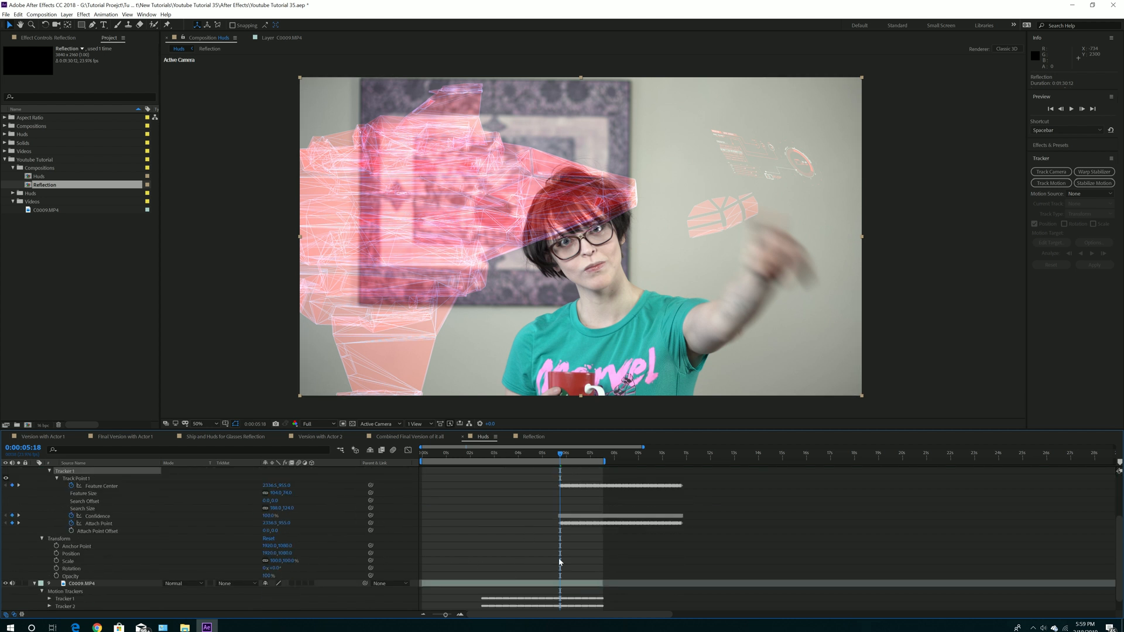
{"action": "left_click_drag", "start_coordinate": [486, 456], "coordinate": [481, 456]}
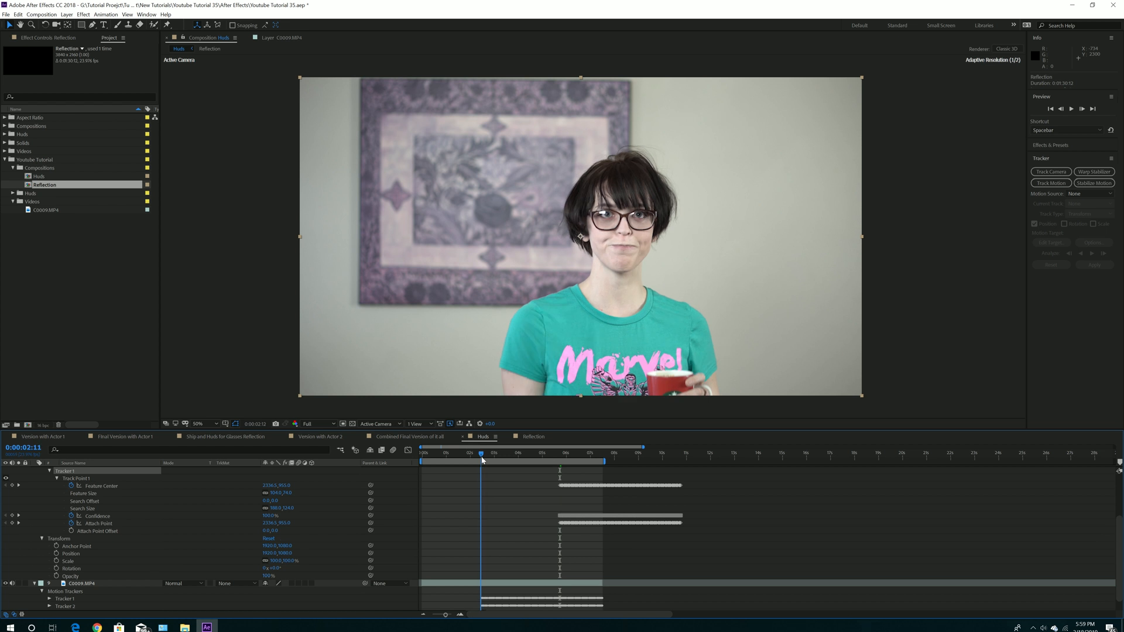
{"action": "left_click", "coordinate": [460, 614]}
{"action": "left_click_drag", "start_coordinate": [502, 615], "coordinate": [527, 616]}
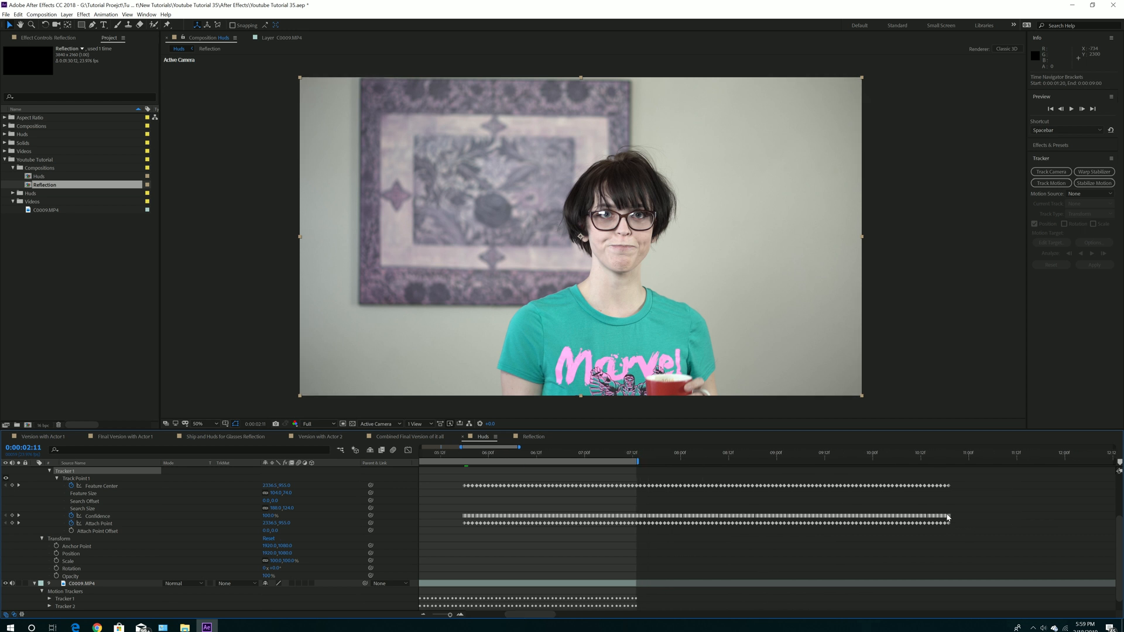
{"action": "left_click_drag", "start_coordinate": [961, 477], "coordinate": [456, 545]}
{"action": "left_click_drag", "start_coordinate": [529, 615], "coordinate": [504, 621]}
{"action": "left_click_drag", "start_coordinate": [817, 490], "coordinate": [506, 520]}
{"action": "left_click_drag", "start_coordinate": [498, 457], "coordinate": [503, 456]}
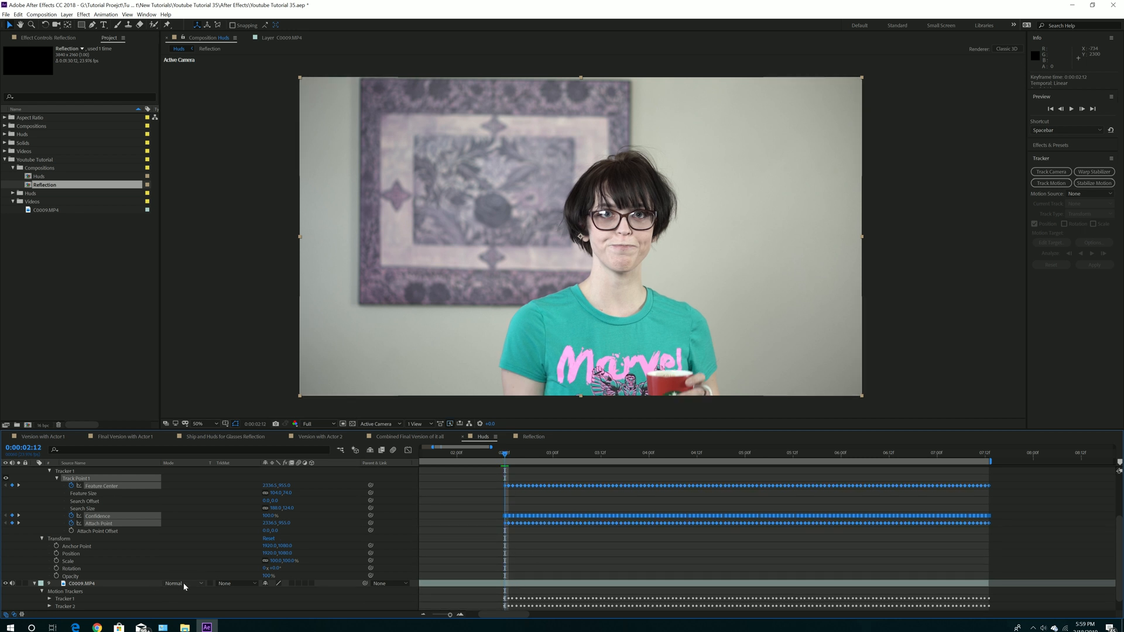
{"action": "left_click", "coordinate": [167, 537]}
{"action": "scroll", "coordinate": [174, 529], "scroll_direction": "up", "scroll_amount": 3}
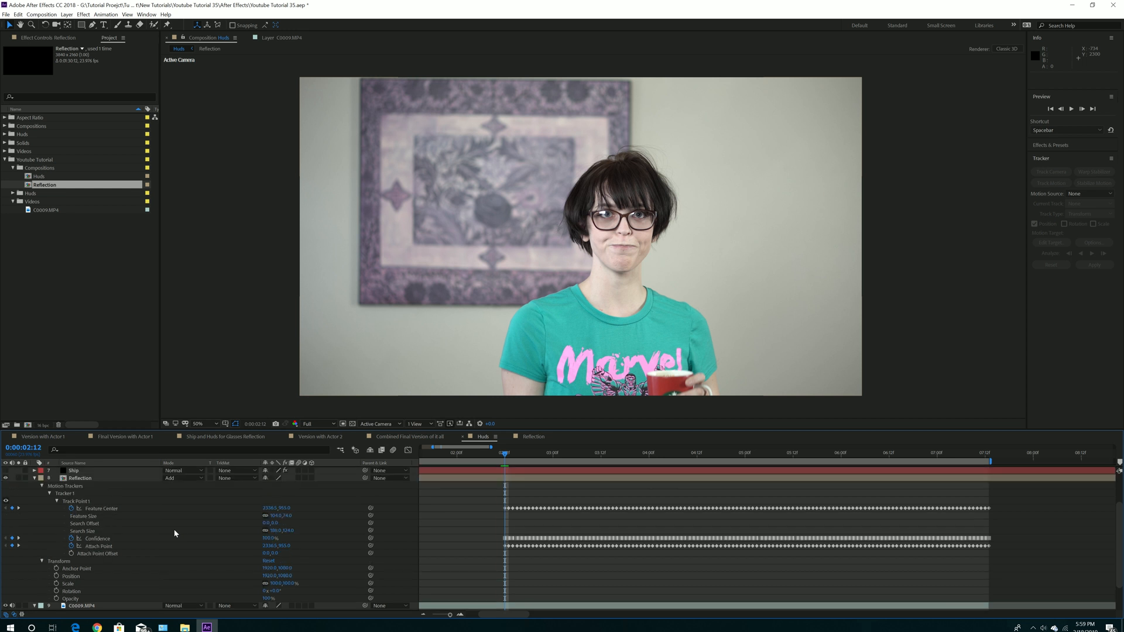
Add an expression to the Reflection layer's Position that links it to the Attach Point of Tracker 1's Track Point 1.
{"action": "left_click", "coordinate": [87, 479]}
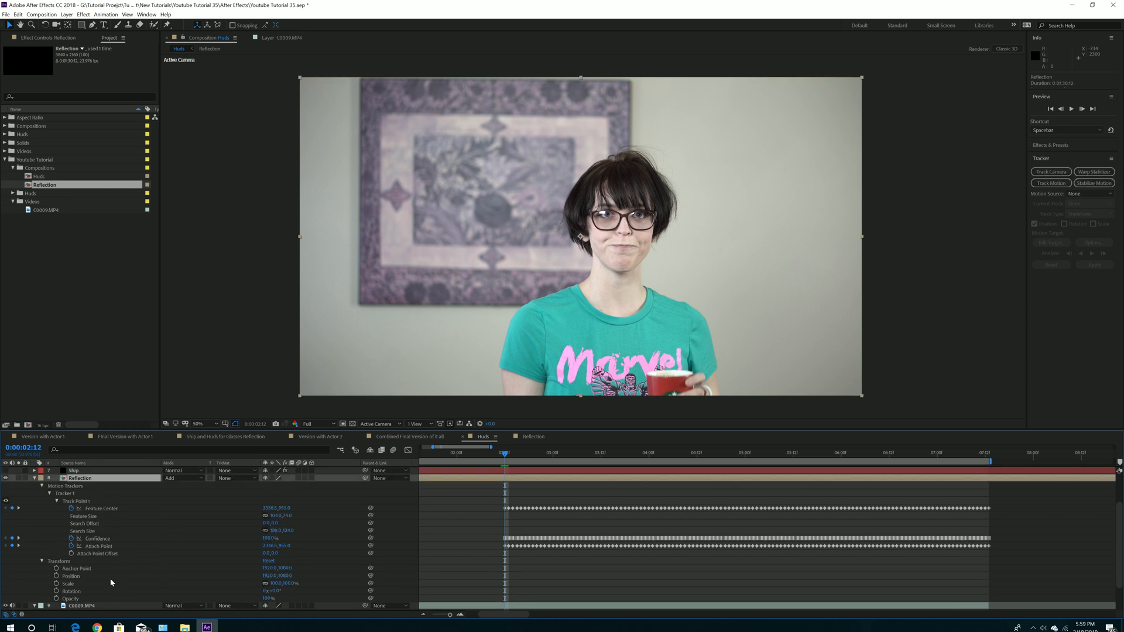
{"action": "left_click", "coordinate": [57, 577], "text": "alt"}
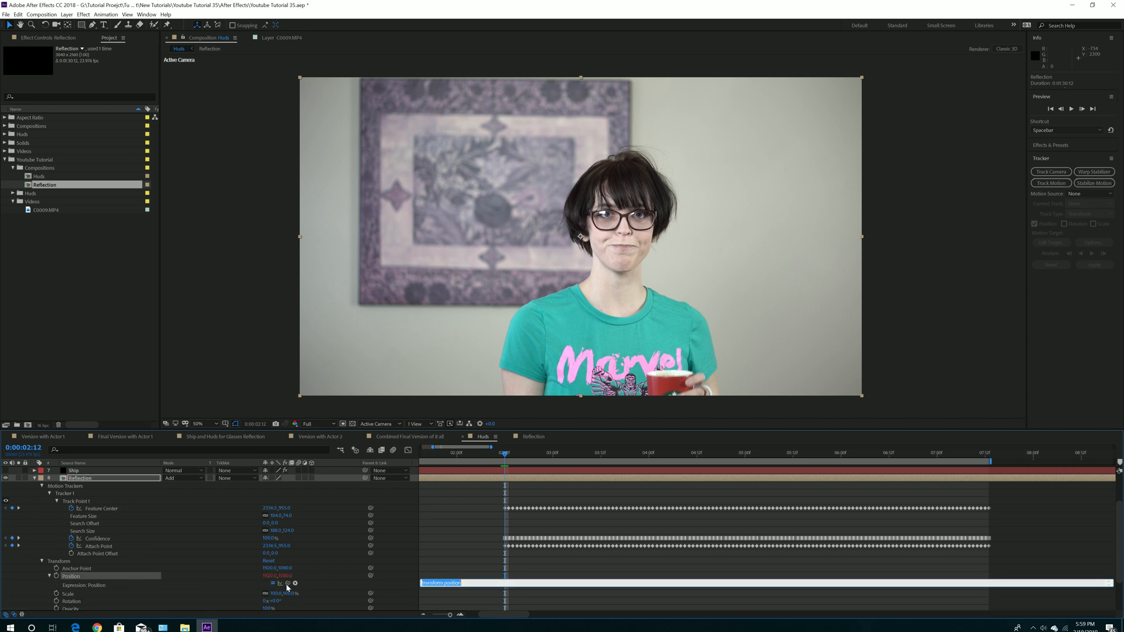
{"action": "left_click_drag", "start_coordinate": [287, 584], "coordinate": [110, 545]}
{"action": "left_click", "coordinate": [155, 563]}
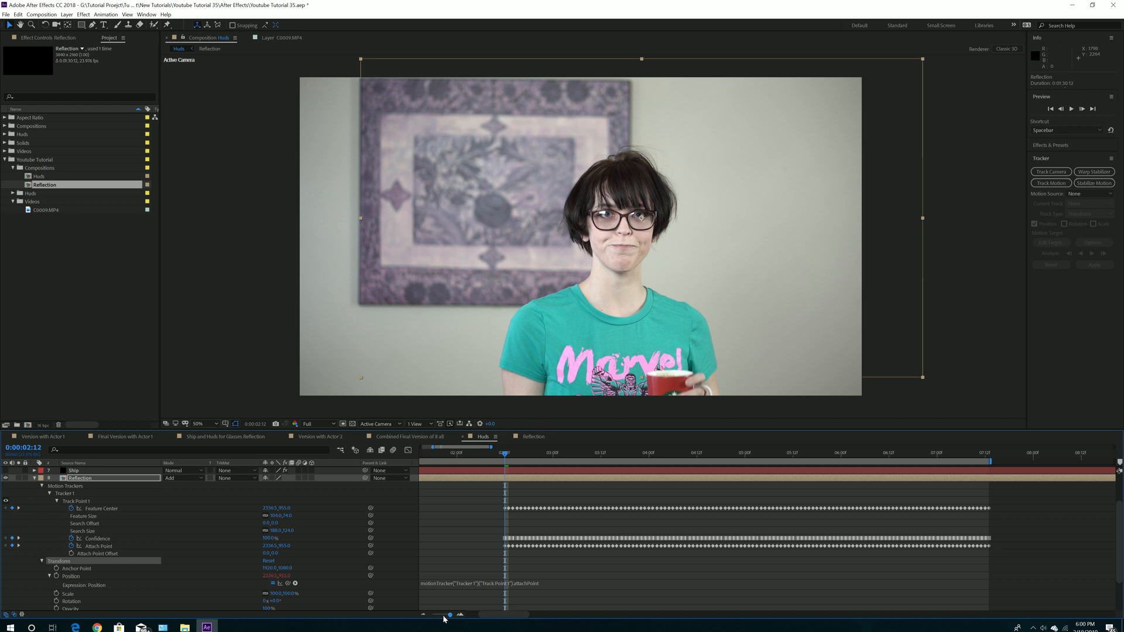
At 0:00:03:10, reduce the Reflection layer's Scale to 3.5% to fit it inside the right-hand lens of the glasses.
{"action": "left_click", "coordinate": [424, 616]}
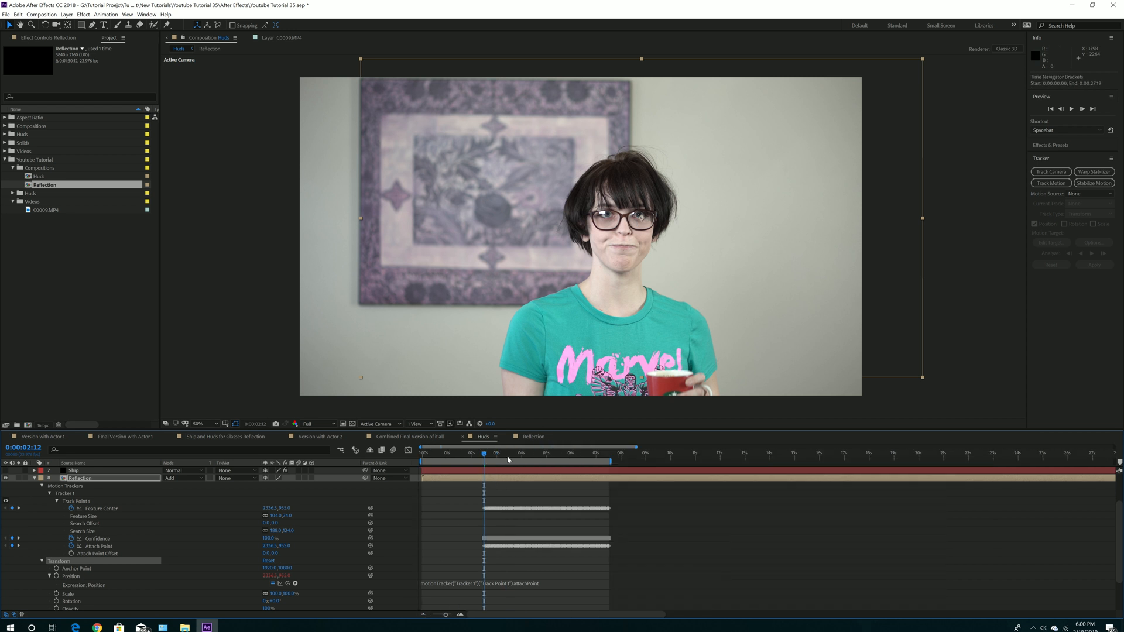
{"action": "left_click", "coordinate": [507, 459]}
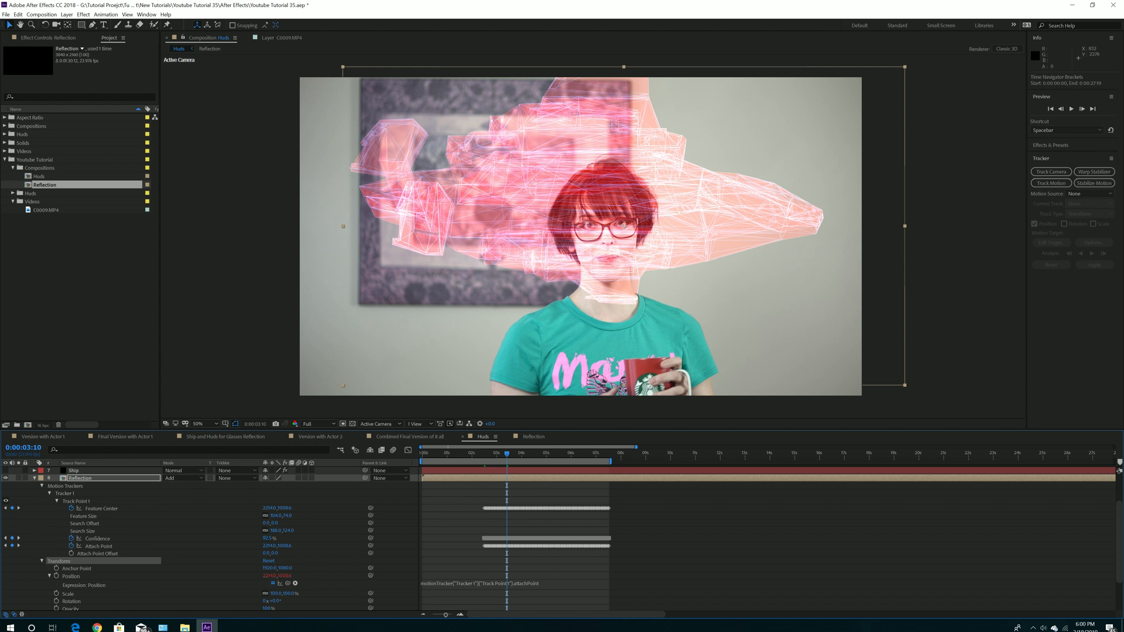
{"action": "left_click_drag", "start_coordinate": [276, 593], "coordinate": [233, 596]}
{"action": "scroll", "coordinate": [644, 299], "scroll_direction": "up", "scroll_amount": 2}
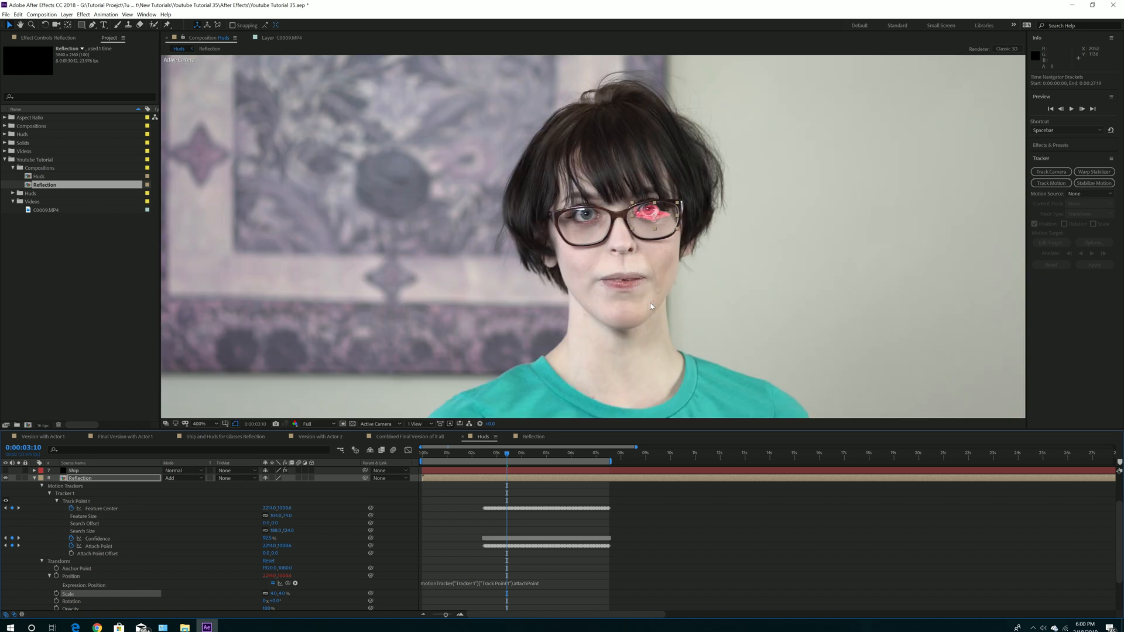
{"action": "scroll", "coordinate": [649, 304], "scroll_direction": "up", "scroll_amount": 5}
{"action": "left_click_drag", "start_coordinate": [746, 283], "coordinate": [356, 424]}
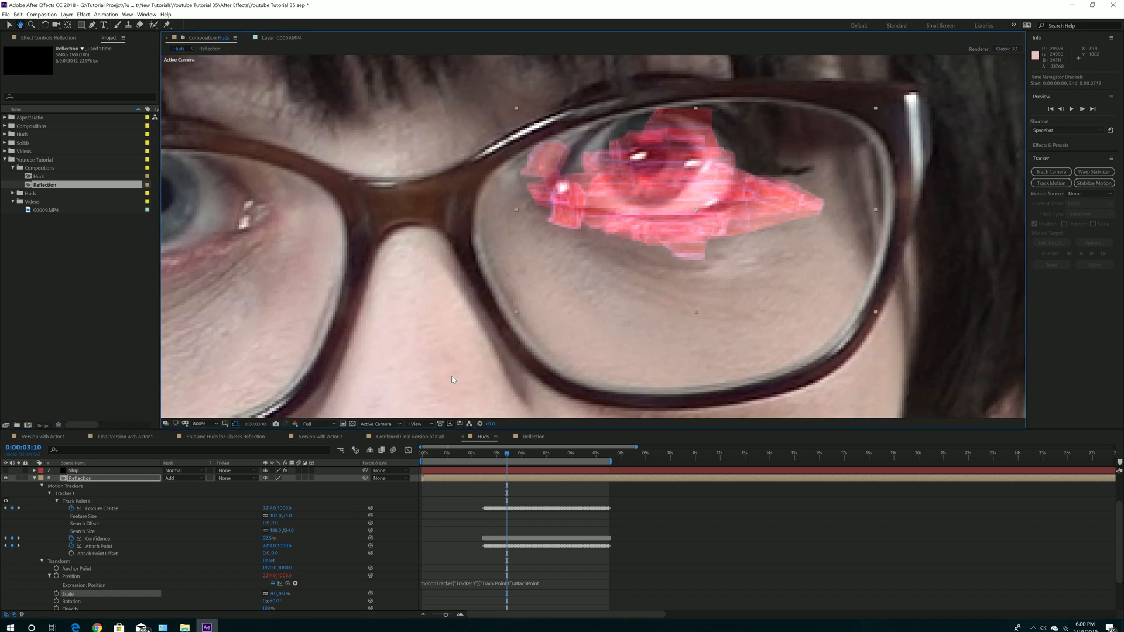
{"action": "left_click", "coordinate": [272, 593]}
{"action": "type", "text": "3.5"}
{"action": "key", "text": "Return"}
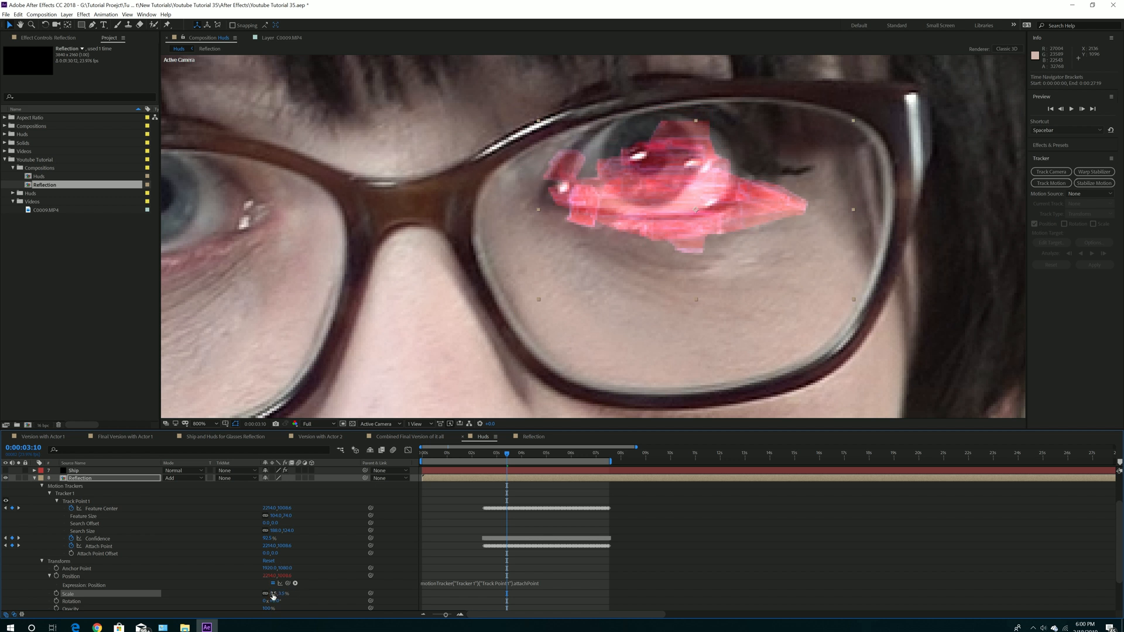
At 0:00:04:00, reduce the Reflection layer's Scale to 3.2% to fit it inside the glasses lens.
{"action": "key", "text": "comma"}
{"action": "key", "text": "comma"}
{"action": "key", "text": "comma"}
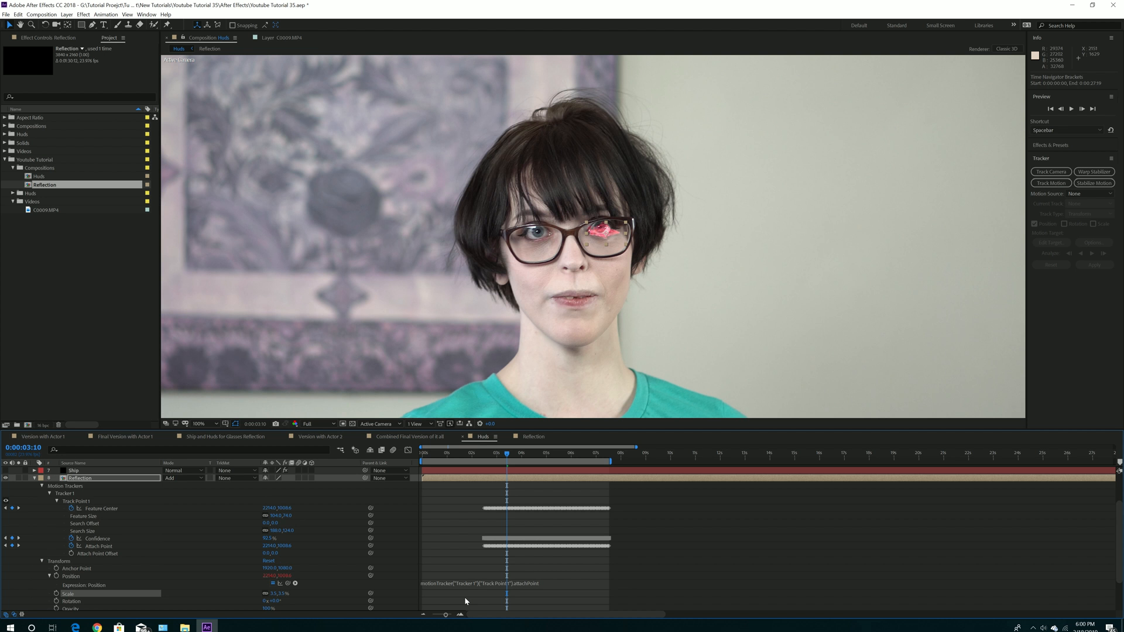
{"action": "left_click", "coordinate": [521, 456]}
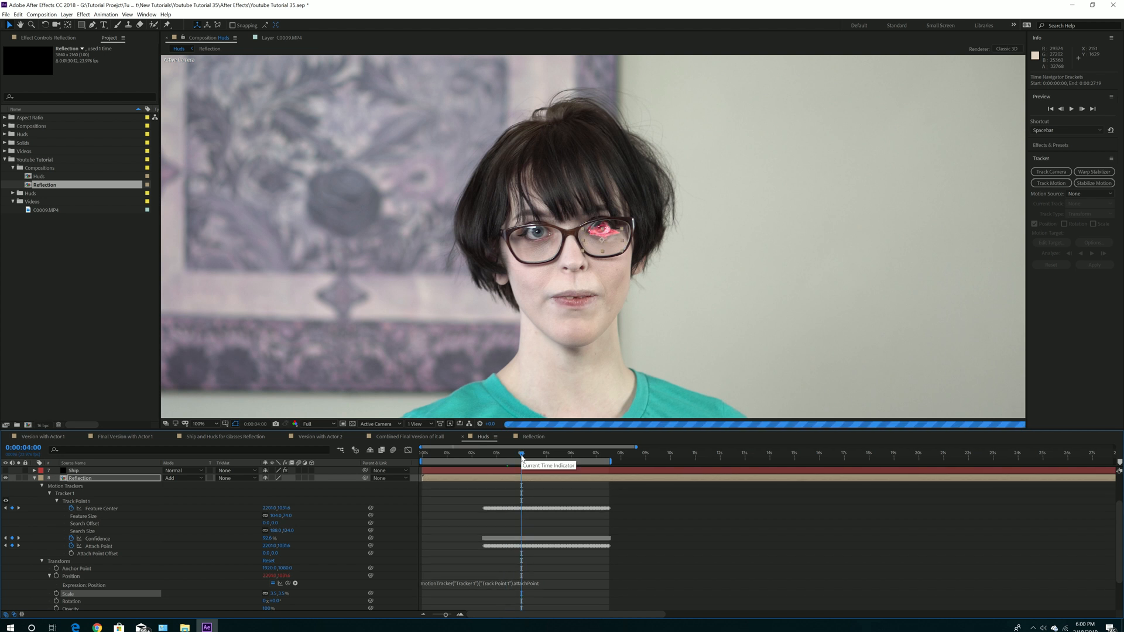
{"action": "left_click", "coordinate": [603, 344]}
{"action": "key", "text": "period"}
{"action": "key", "text": "period"}
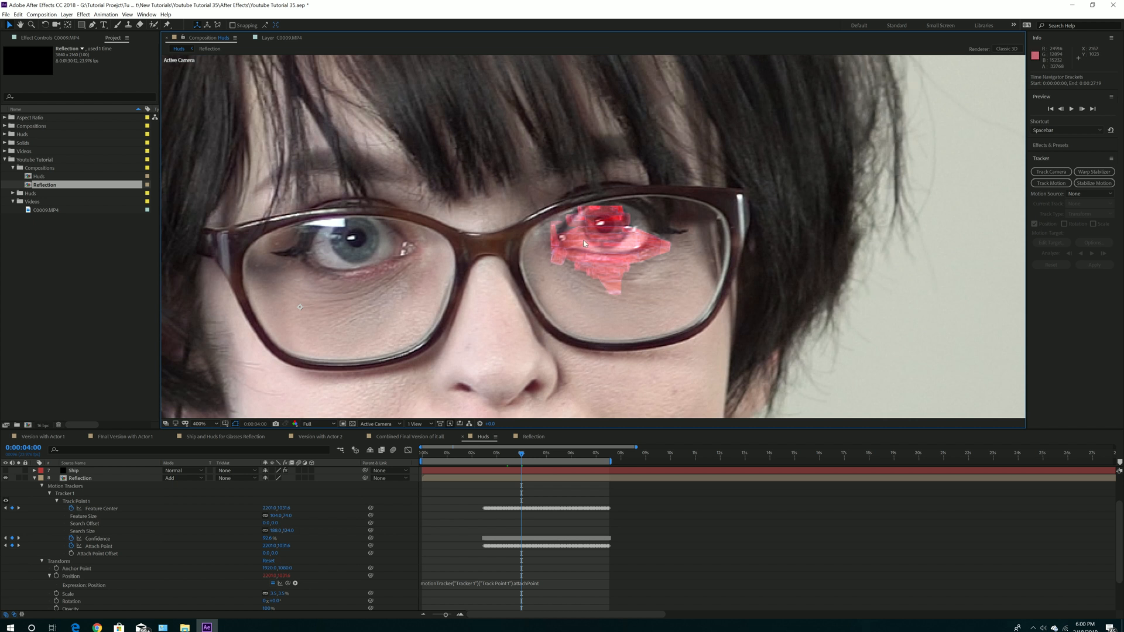
{"action": "left_click", "coordinate": [273, 594]}
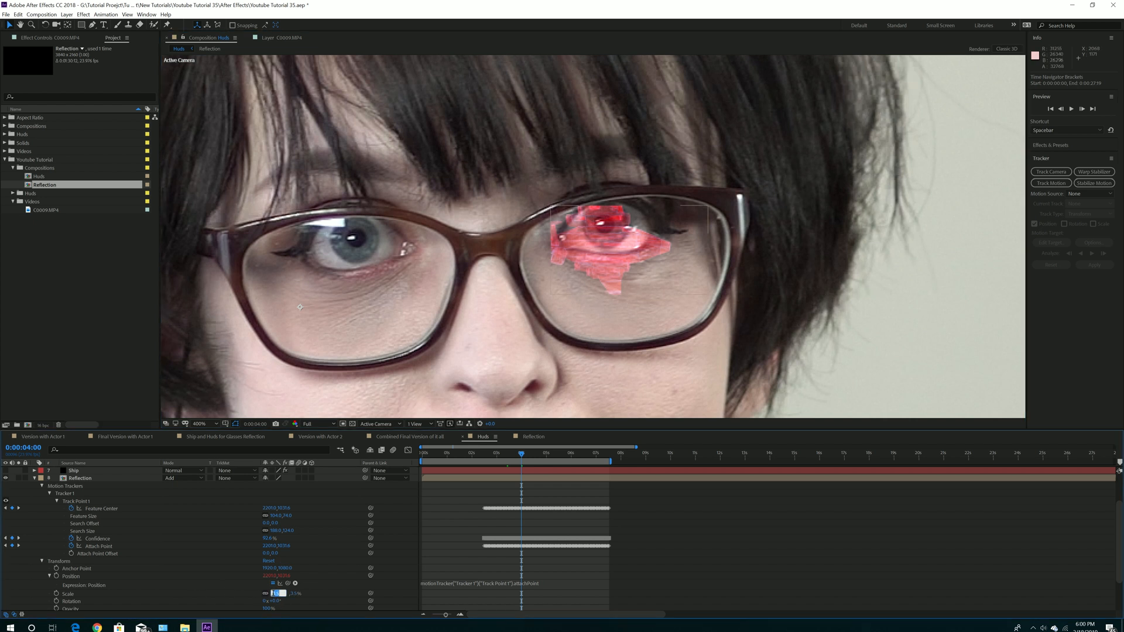
{"action": "key", "text": "Return"}
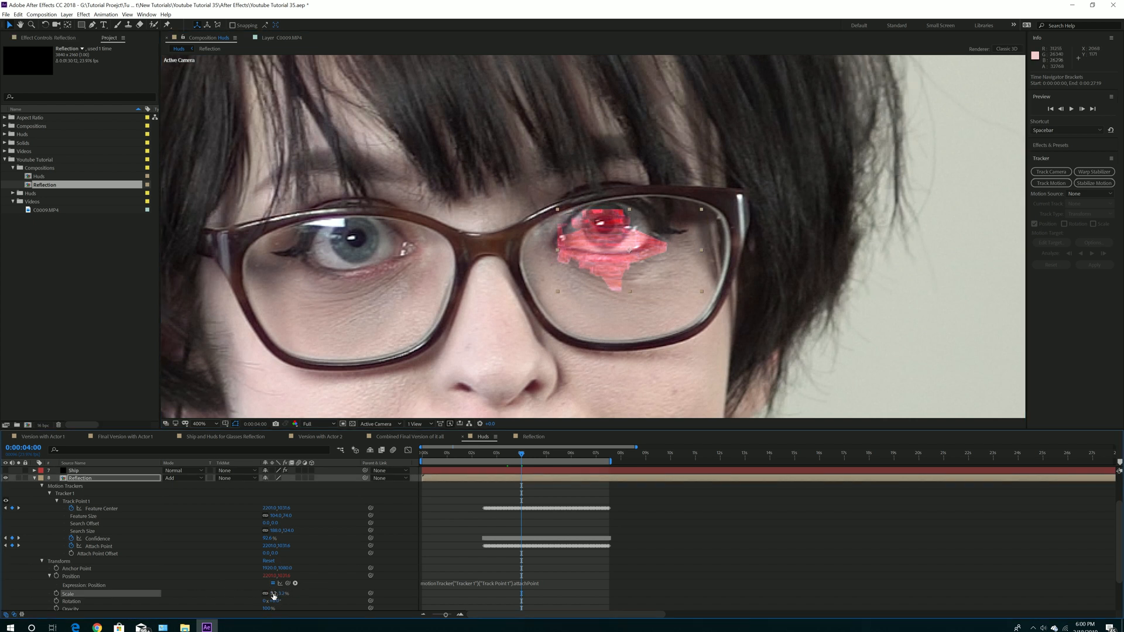
Reduce the Reflection layer's Scale further to 3%.
{"action": "scroll", "coordinate": [402, 399], "scroll_direction": "down", "scroll_amount": 2}
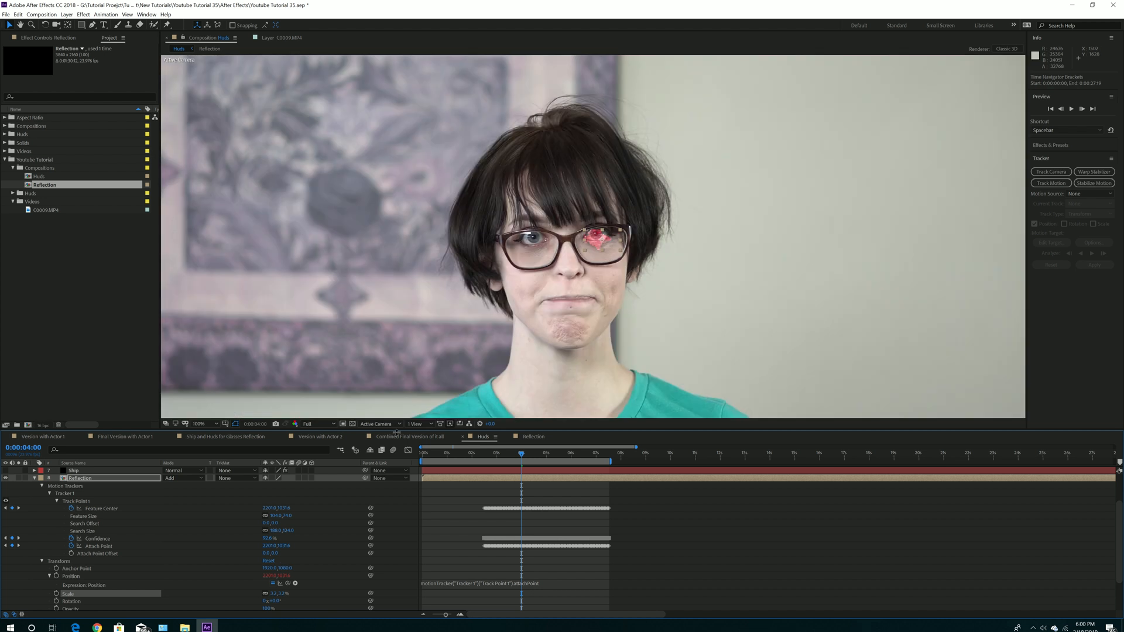
{"action": "left_click", "coordinate": [274, 593]}
{"action": "type", "text": "3"}
{"action": "key", "text": "Return"}
{"action": "left_click", "coordinate": [351, 374]}
{"action": "scroll", "coordinate": [351, 373], "scroll_direction": "down", "scroll_amount": 1}
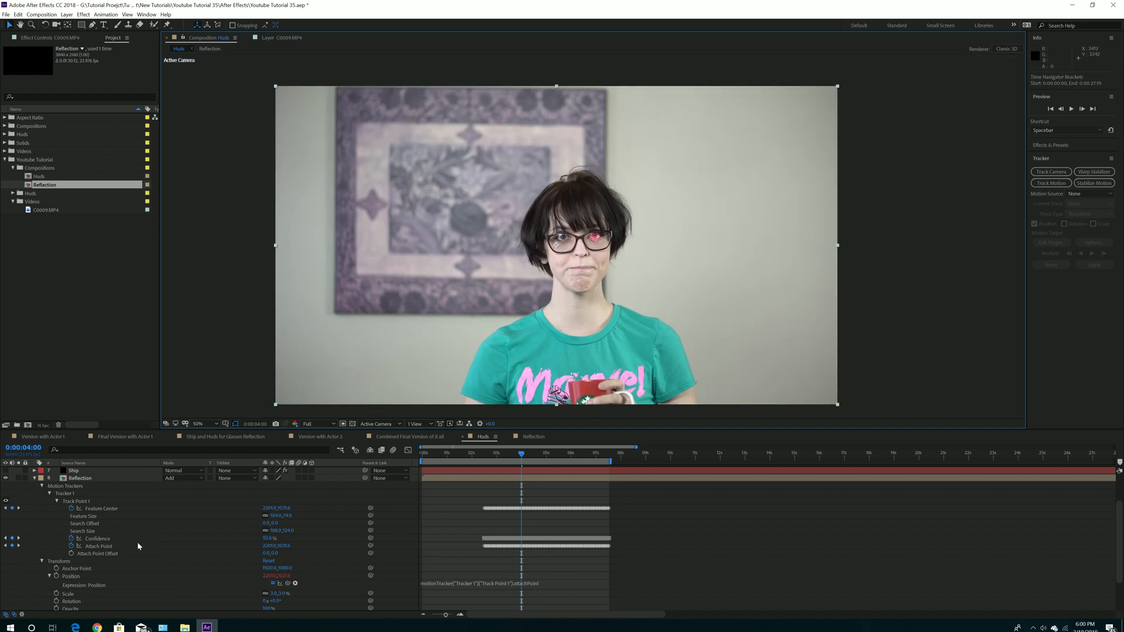
{"action": "scroll", "coordinate": [146, 536], "scroll_direction": "down", "scroll_amount": 2}
{"action": "scroll", "coordinate": [147, 535], "scroll_direction": "up", "scroll_amount": 4}
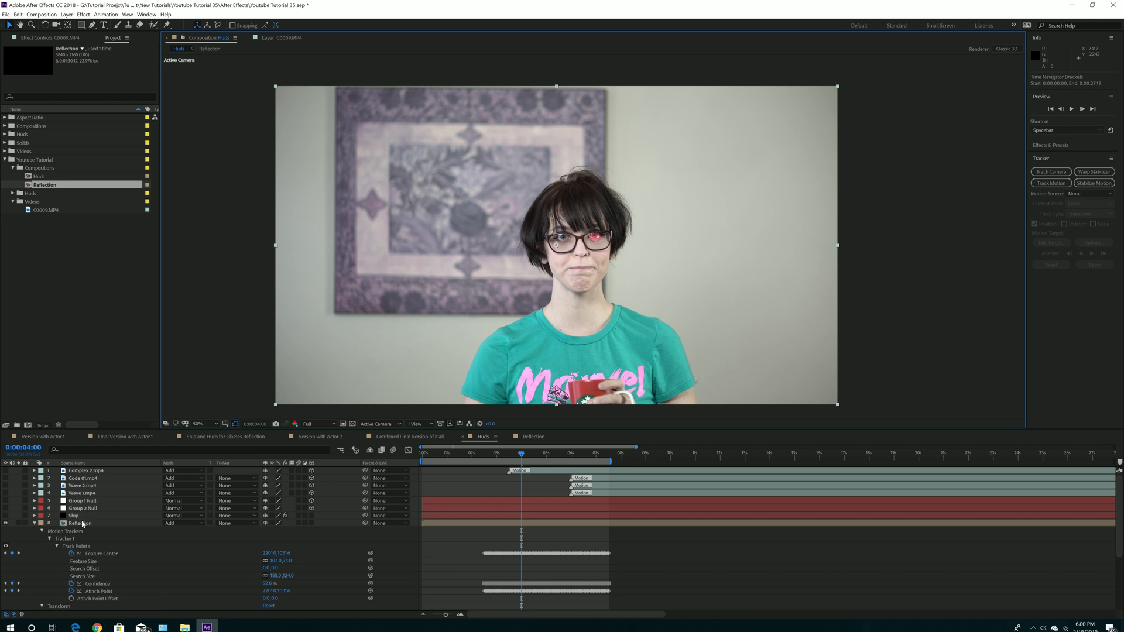
Apply the Bezier Warp distortion effect to the Reflection layer.
{"action": "left_click", "coordinate": [82, 523]}
{"action": "key", "text": "period"}
{"action": "key", "text": "period"}
{"action": "key", "text": "period"}
{"action": "key", "text": "period"}
{"action": "key", "text": "period"}
{"action": "key", "text": "period"}
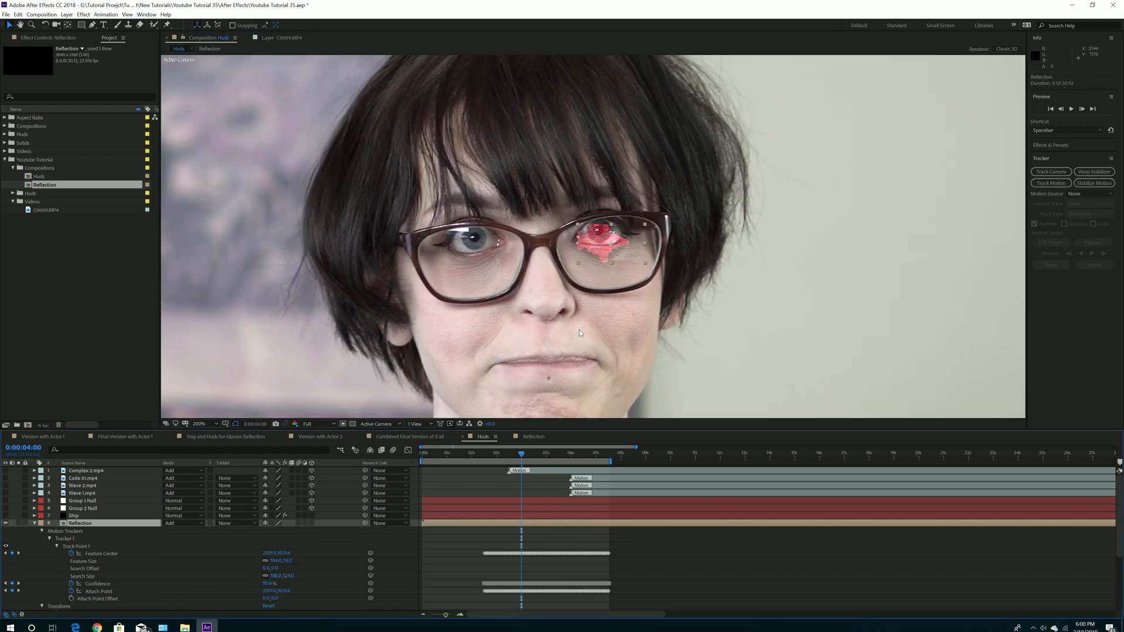
{"action": "left_click", "coordinate": [83, 14]}
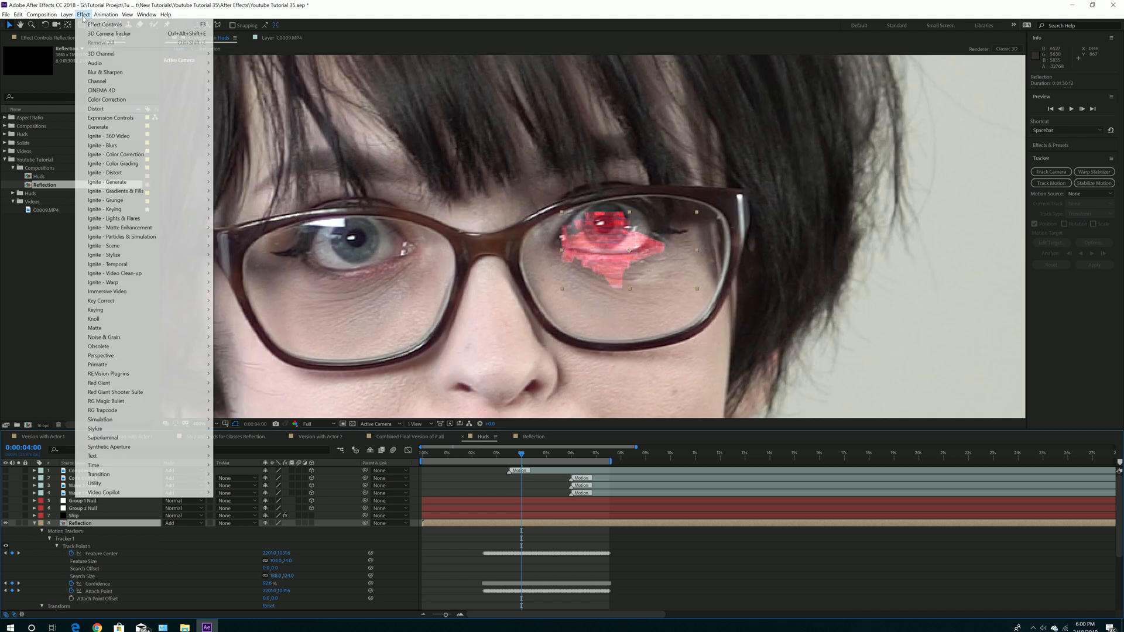
{"action": "mouse_move", "coordinate": [168, 115]}
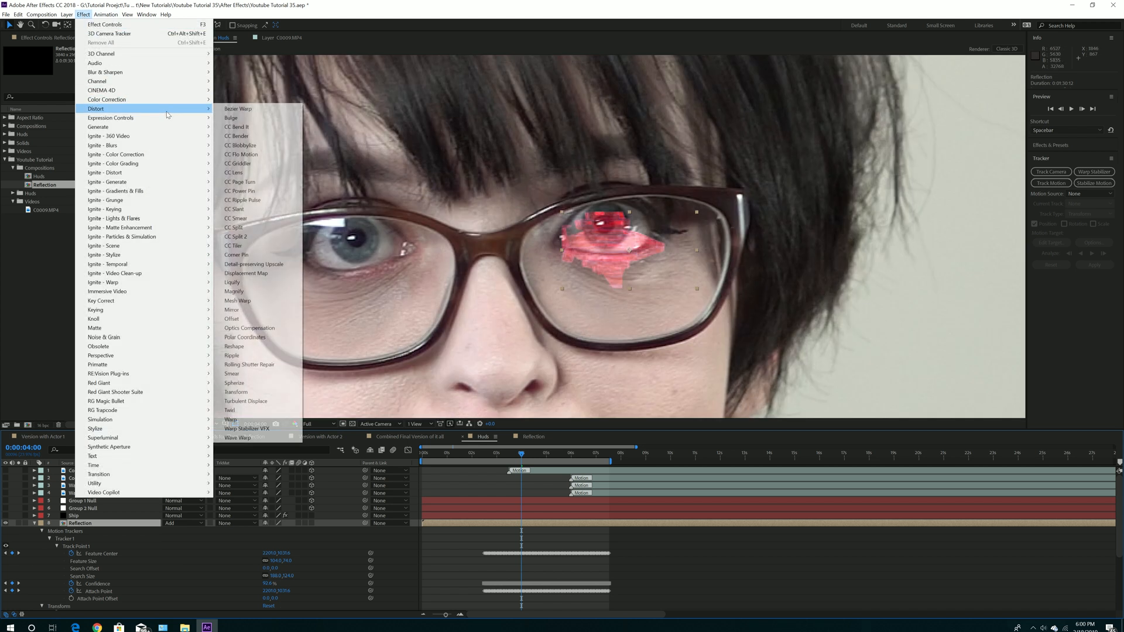
{"action": "left_click", "coordinate": [236, 110]}
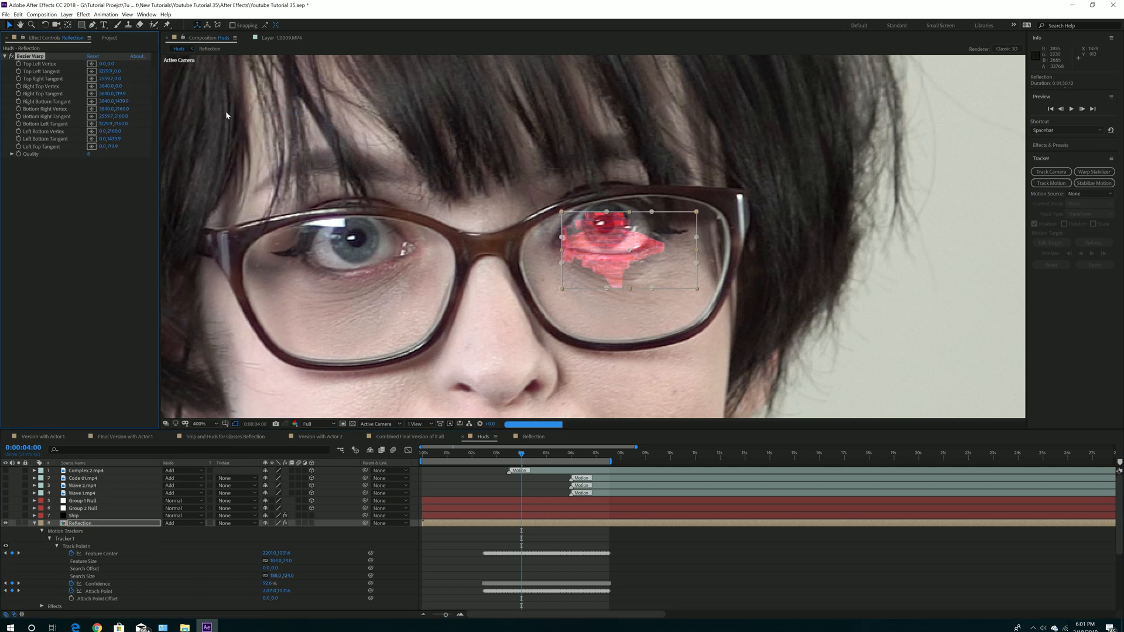
Pull the four corner vertices of the Reflection layer's Bezier Warp slightly inward.
{"action": "left_click_drag", "start_coordinate": [566, 218], "coordinate": [576, 222]}
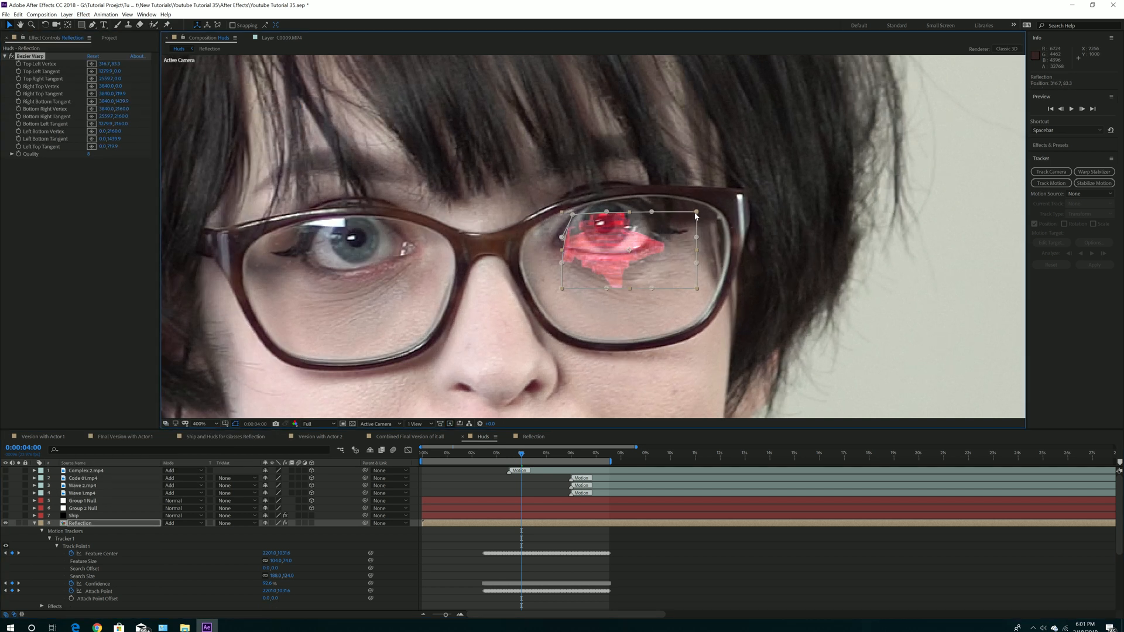
{"action": "left_click_drag", "start_coordinate": [687, 214], "coordinate": [673, 212]}
{"action": "left_click_drag", "start_coordinate": [564, 289], "coordinate": [576, 285]}
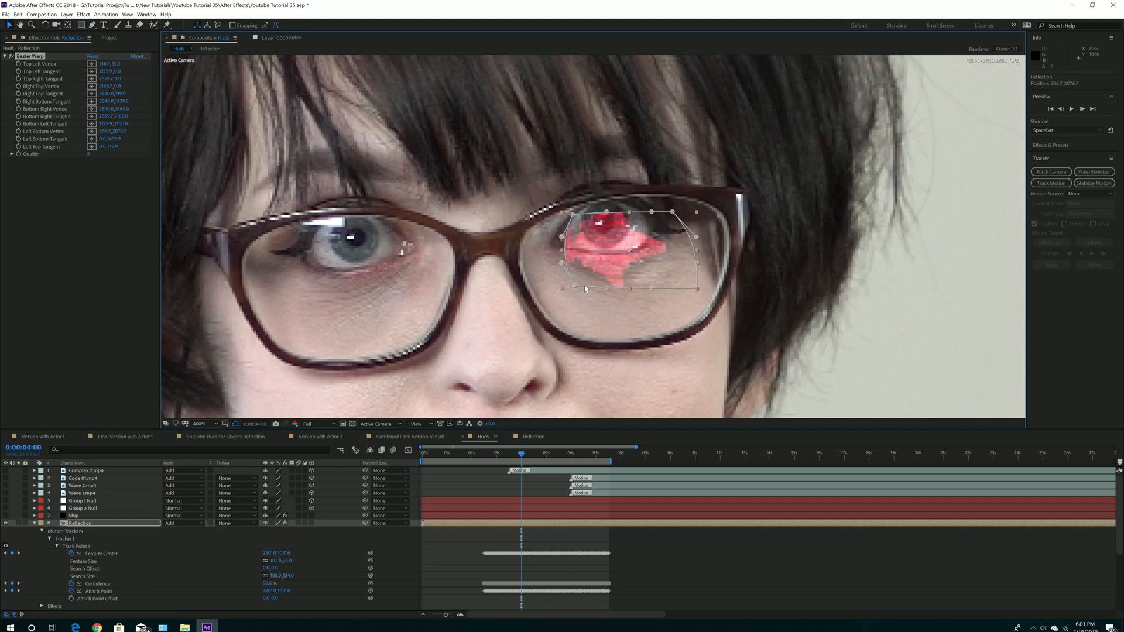
{"action": "left_click_drag", "start_coordinate": [696, 290], "coordinate": [668, 287]}
Bend the Bezier Warp's tangents outward on all sides so the reflection's outline curves like the glasses lens.
{"action": "left_click_drag", "start_coordinate": [673, 216], "coordinate": [651, 205]}
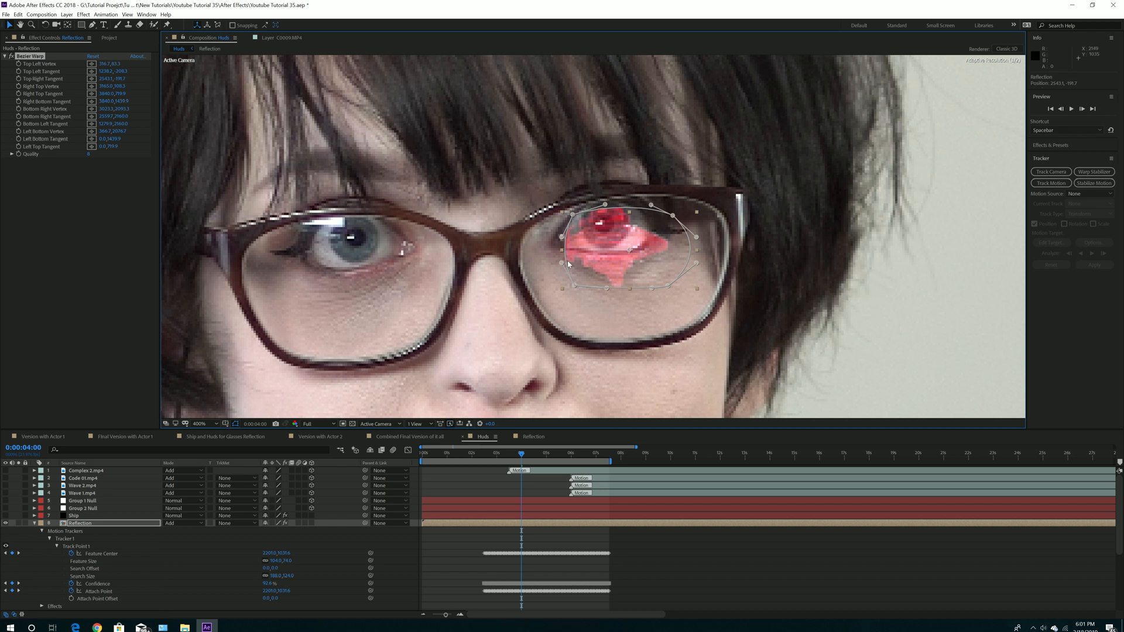
{"action": "left_click_drag", "start_coordinate": [607, 295], "coordinate": [647, 295]}
{"action": "left_click_drag", "start_coordinate": [562, 236], "coordinate": [547, 268]}
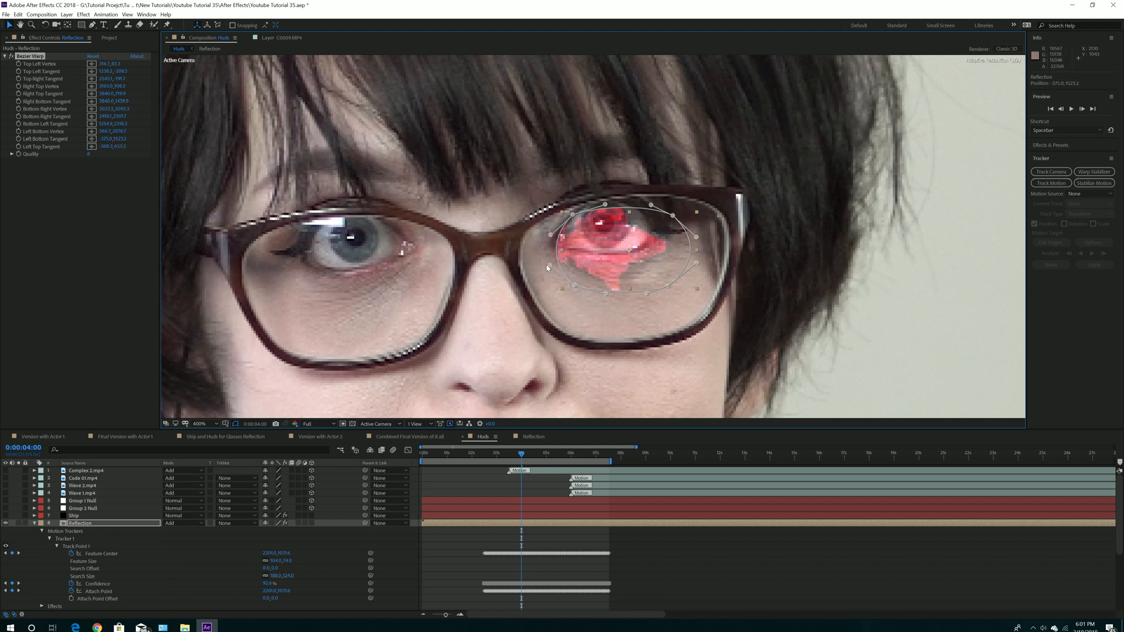
{"action": "left_click_drag", "start_coordinate": [551, 234], "coordinate": [546, 233]}
{"action": "left_click_drag", "start_coordinate": [673, 216], "coordinate": [673, 218]}
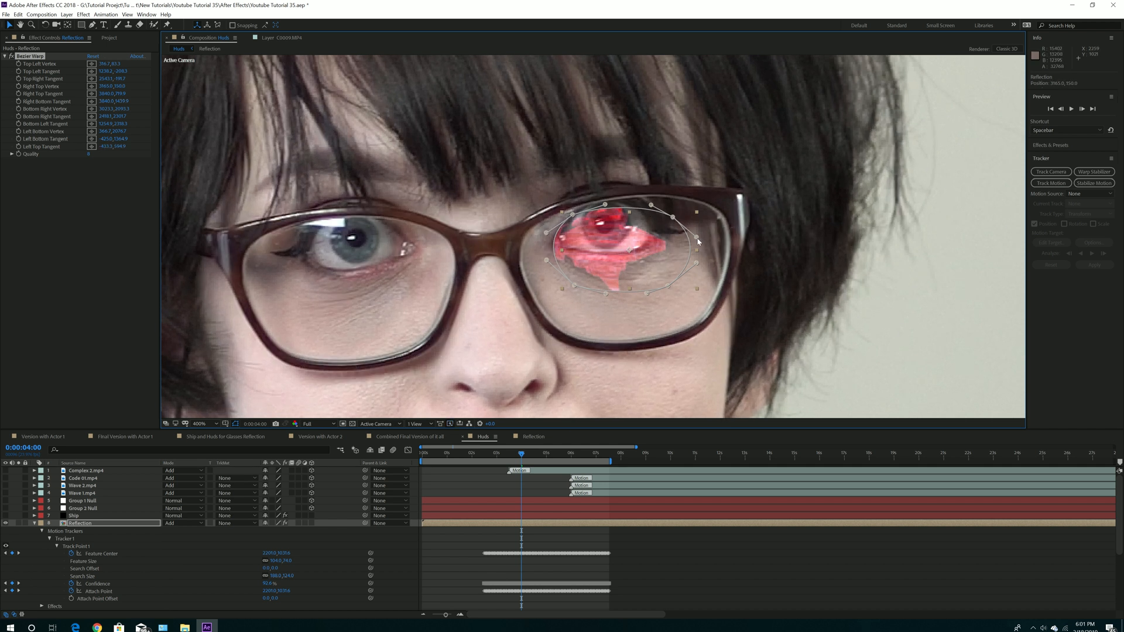
{"action": "left_click_drag", "start_coordinate": [696, 240], "coordinate": [696, 261]}
Lower the Reflection layer's Opacity to 50%.
{"action": "left_click", "coordinate": [87, 523]}
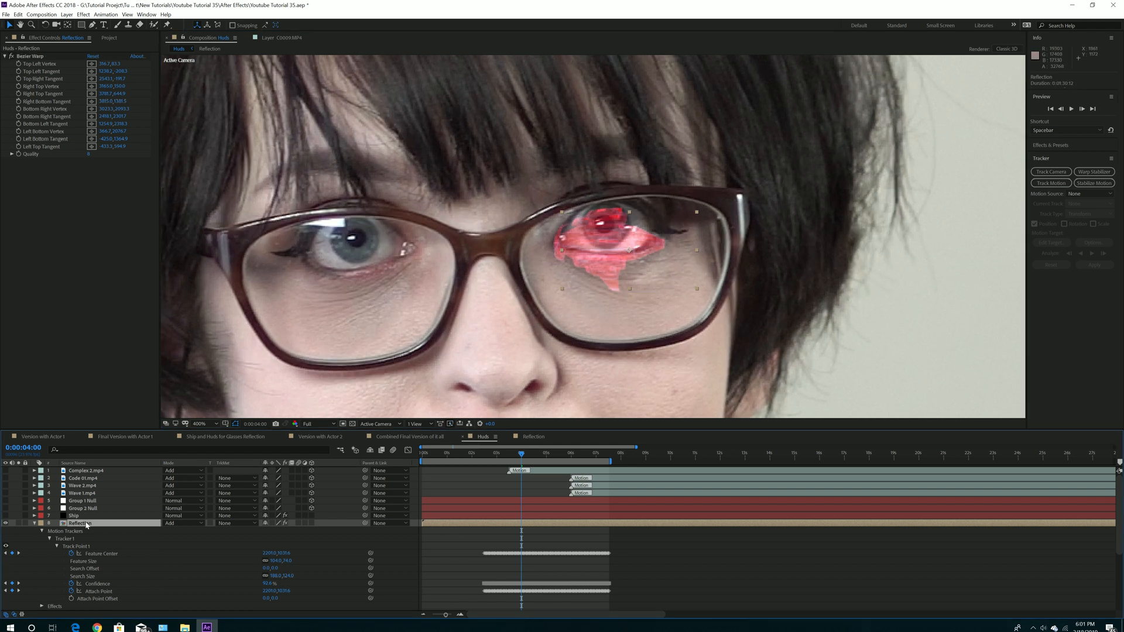
{"action": "scroll", "coordinate": [175, 571], "scroll_direction": "down", "scroll_amount": 3}
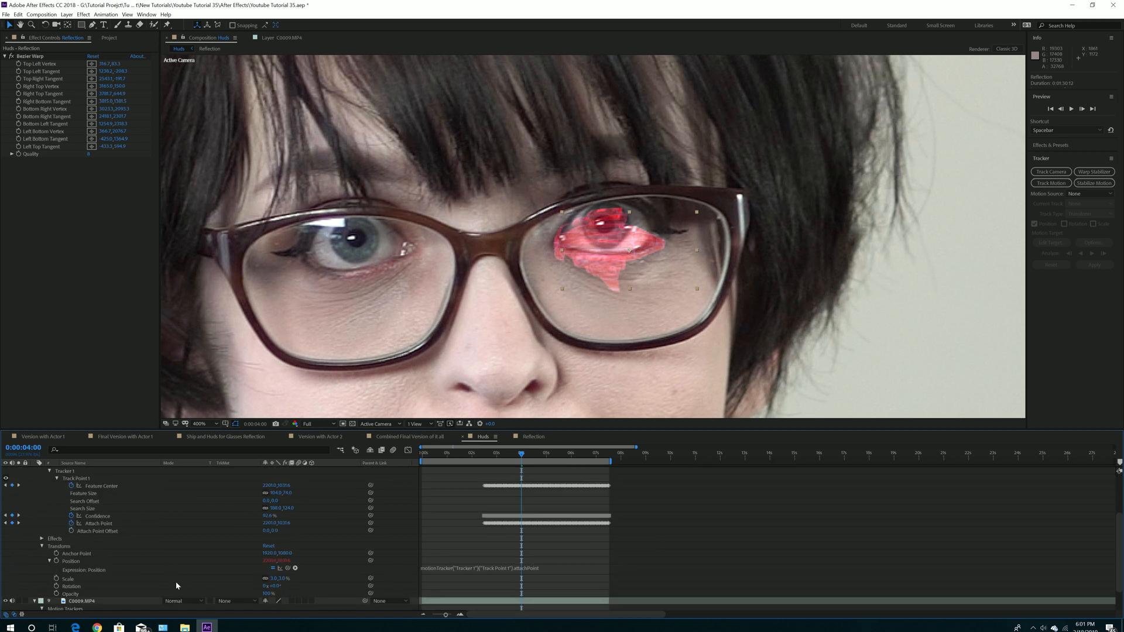
{"action": "left_click", "coordinate": [266, 594]}
{"action": "key", "text": "Return"}
{"action": "key", "text": "slash"}
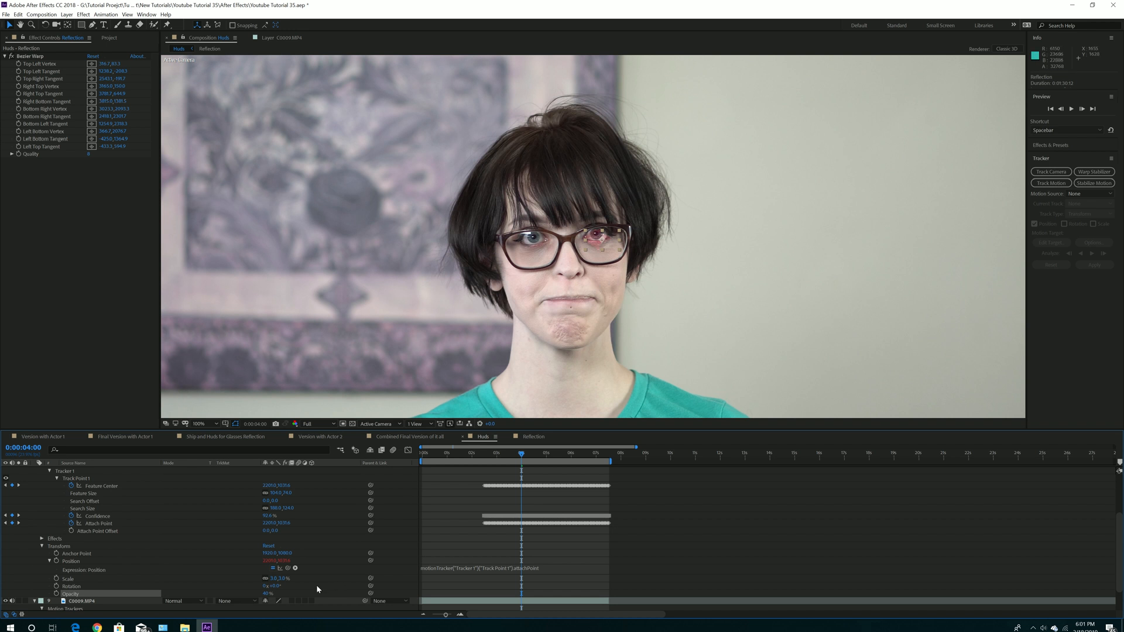
{"action": "left_click", "coordinate": [267, 594]}
Apply Camera Lens Blur to the Reflection layer with a Blur Radius of 30.
{"action": "left_click", "coordinate": [83, 15]}
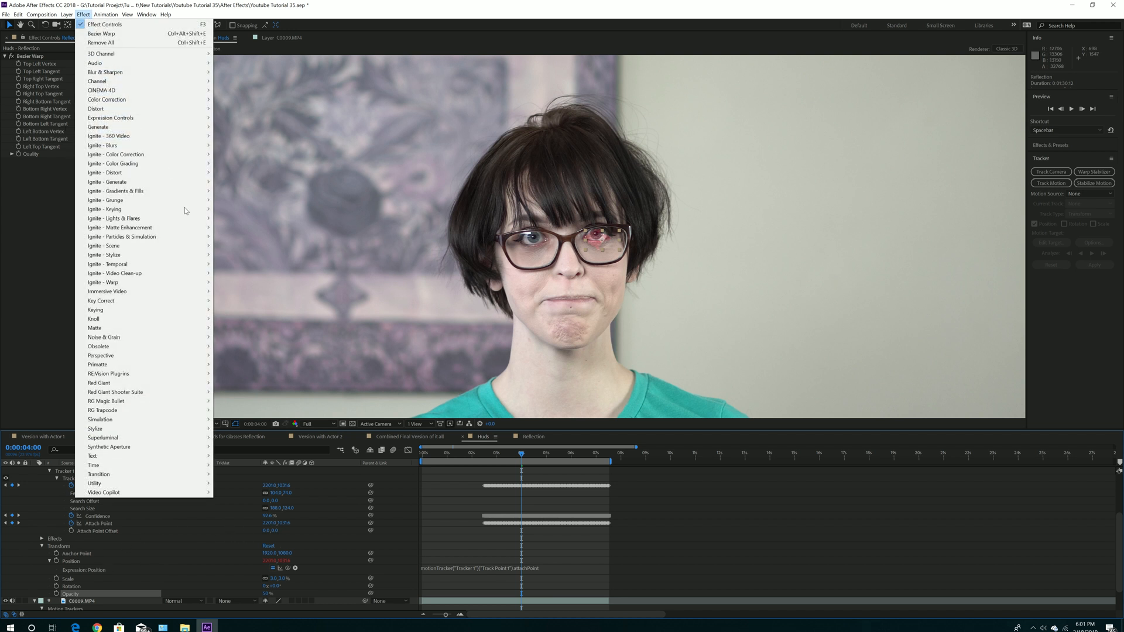
{"action": "mouse_move", "coordinate": [138, 111]}
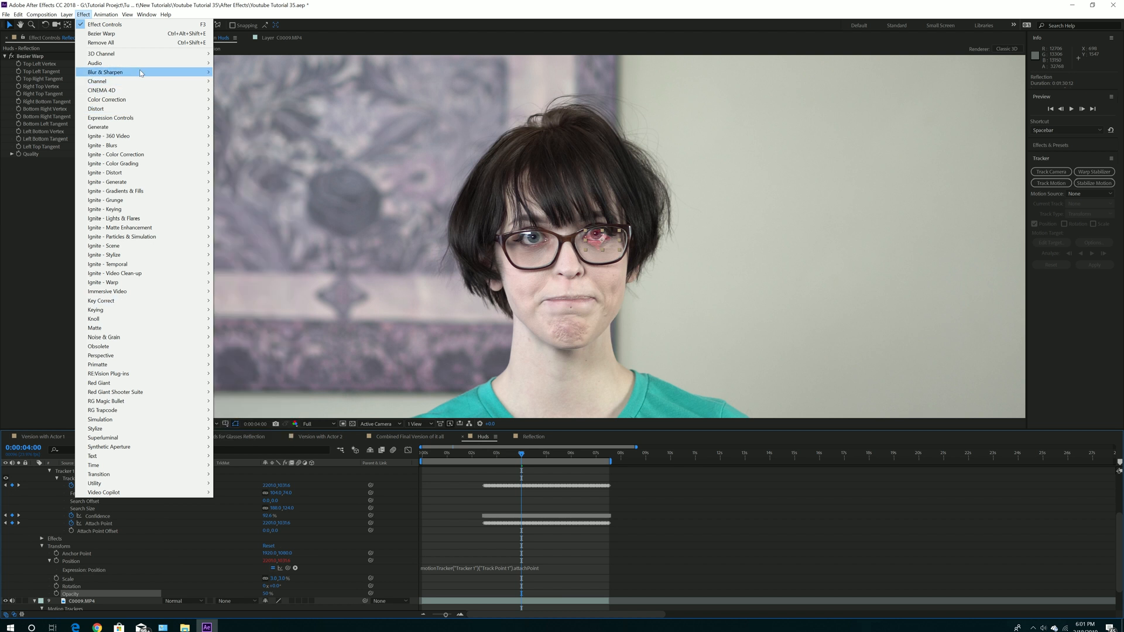
{"action": "mouse_move", "coordinate": [140, 72]}
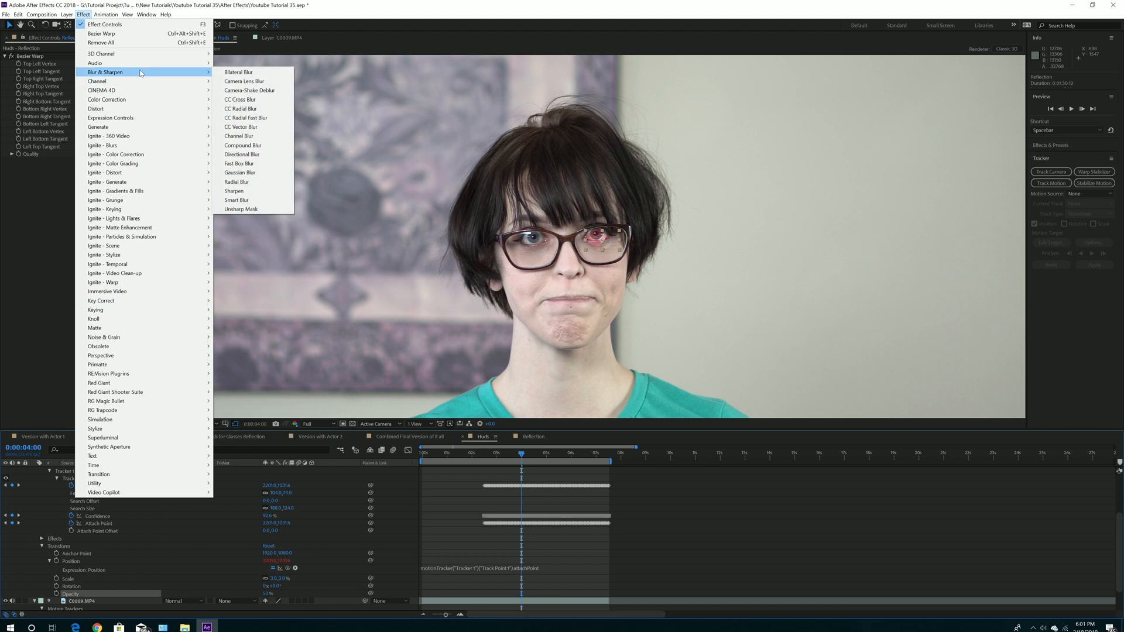
{"action": "left_click", "coordinate": [241, 81]}
{"action": "left_click", "coordinate": [94, 169]}
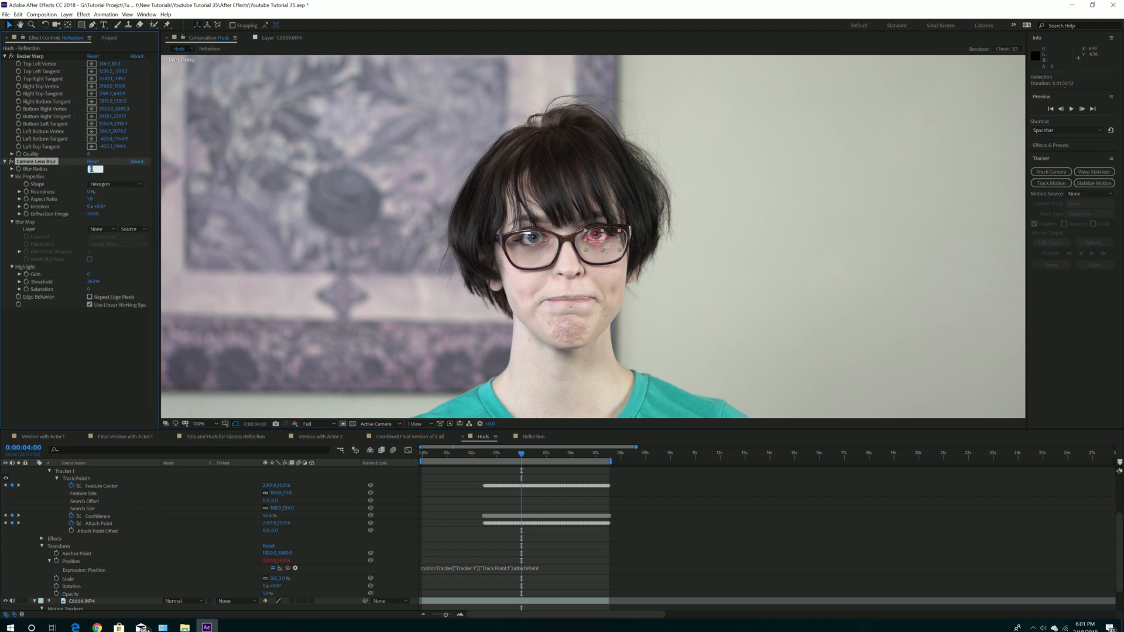
{"action": "key", "text": "3"}
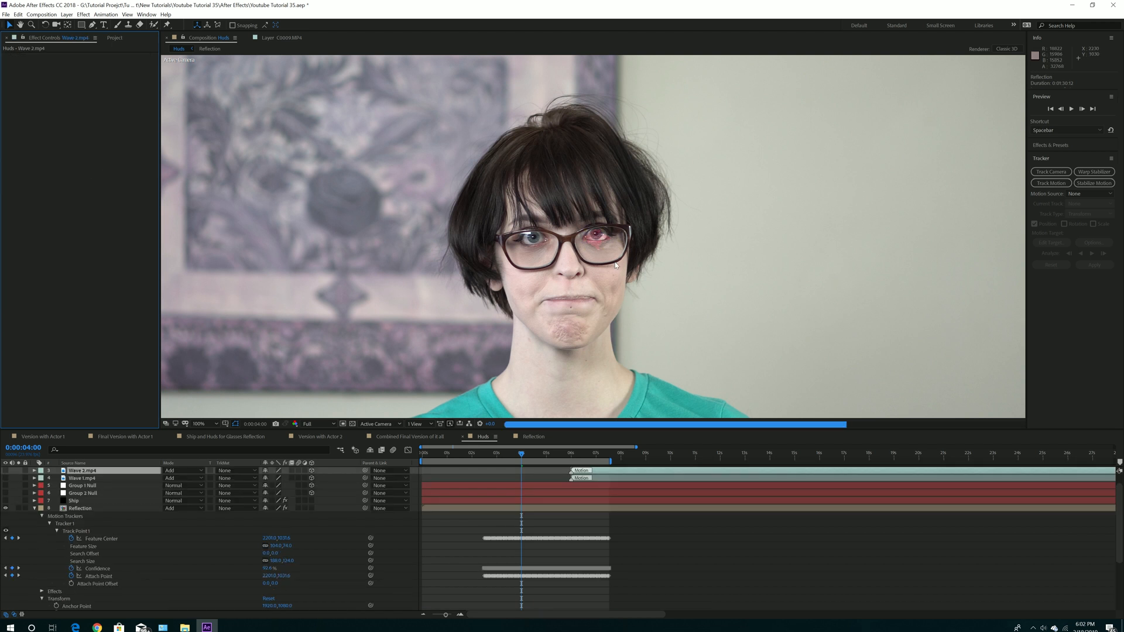
Inspect the blurred reflection up close in the glasses and collapse the Reflection layer's properties.
{"action": "key", "text": "period"}
{"action": "key", "text": "period"}
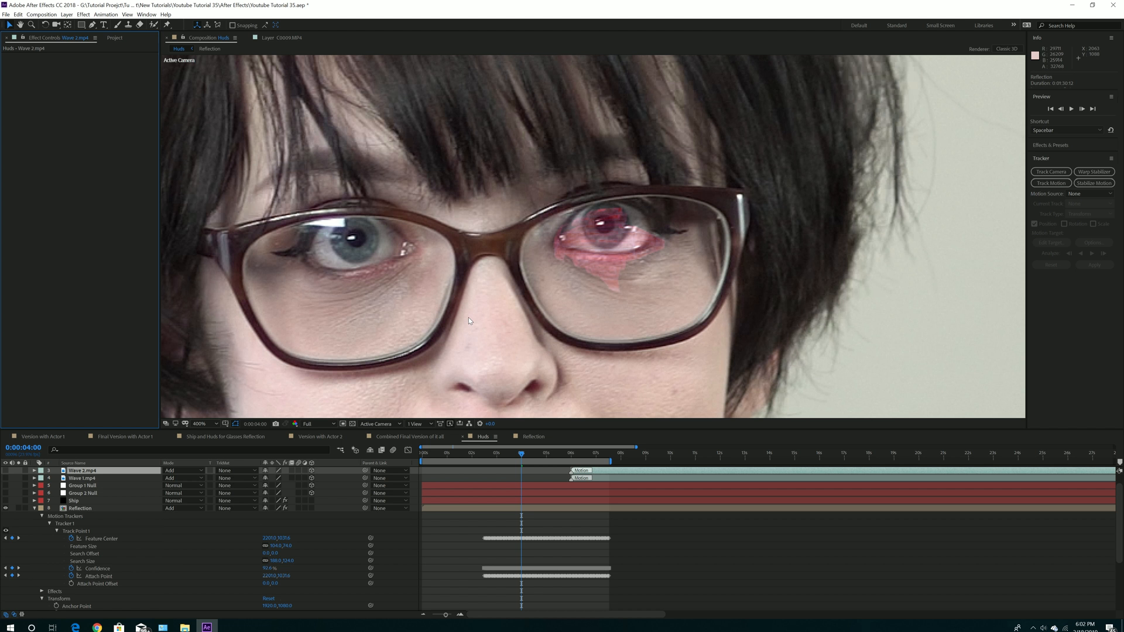
{"action": "key", "text": "comma"}
{"action": "key", "text": "comma"}
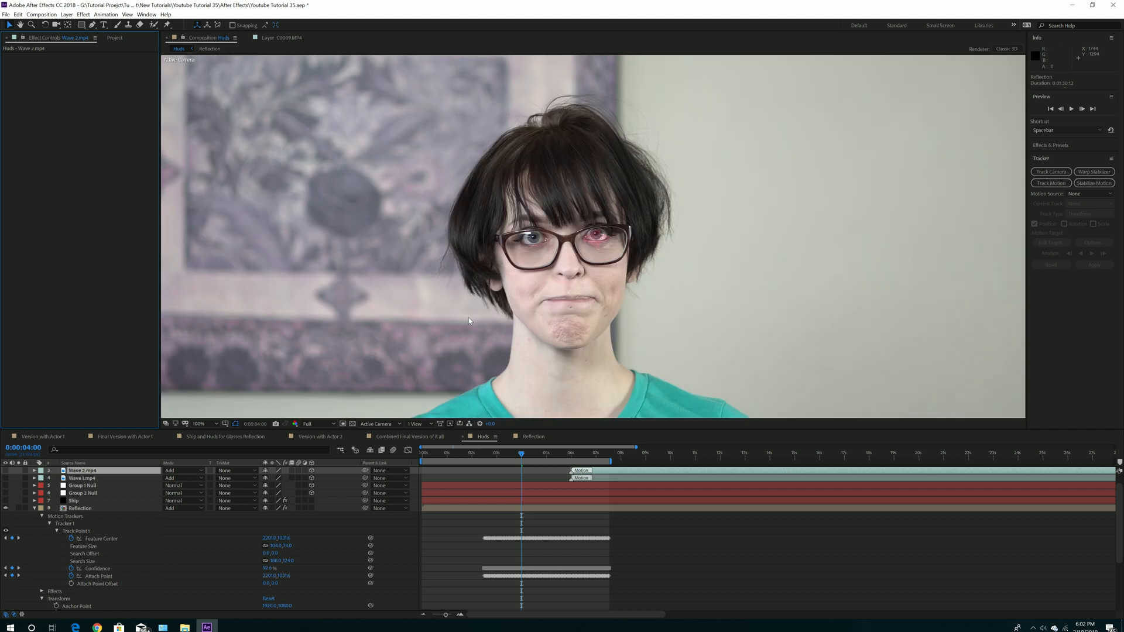
{"action": "left_click", "coordinate": [80, 472]}
{"action": "left_click", "coordinate": [35, 510]}
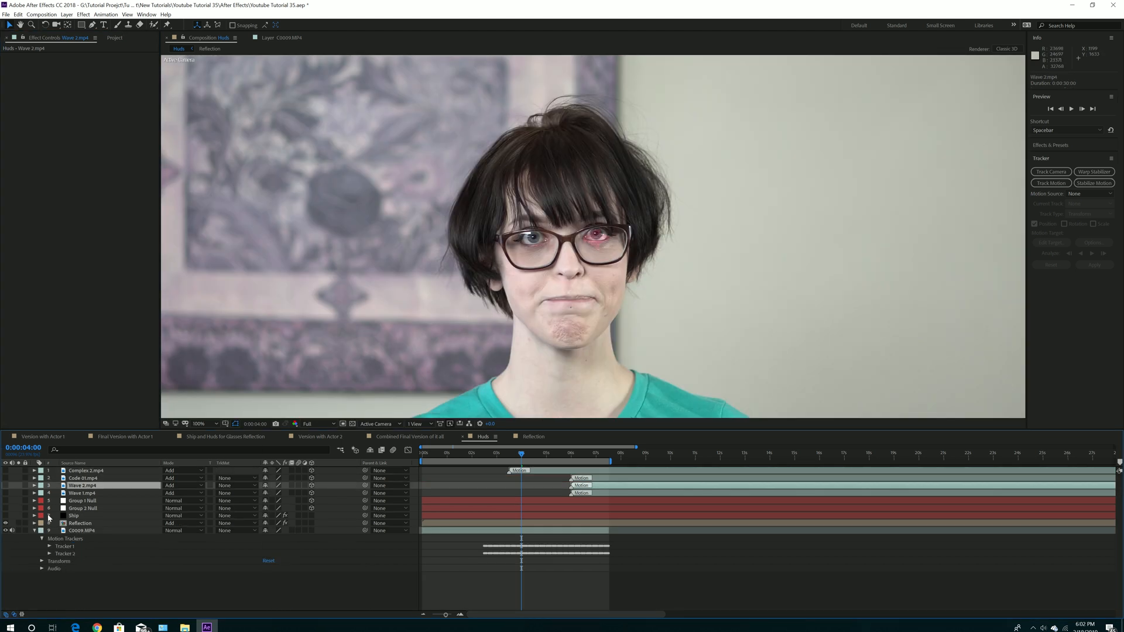
At 0:00:04:17, reduce the Reflection layer's Scale to 2.7% so it stays inside the tilted glasses lens.
{"action": "left_click", "coordinate": [86, 525]}
{"action": "left_click_drag", "start_coordinate": [521, 454], "coordinate": [540, 456]}
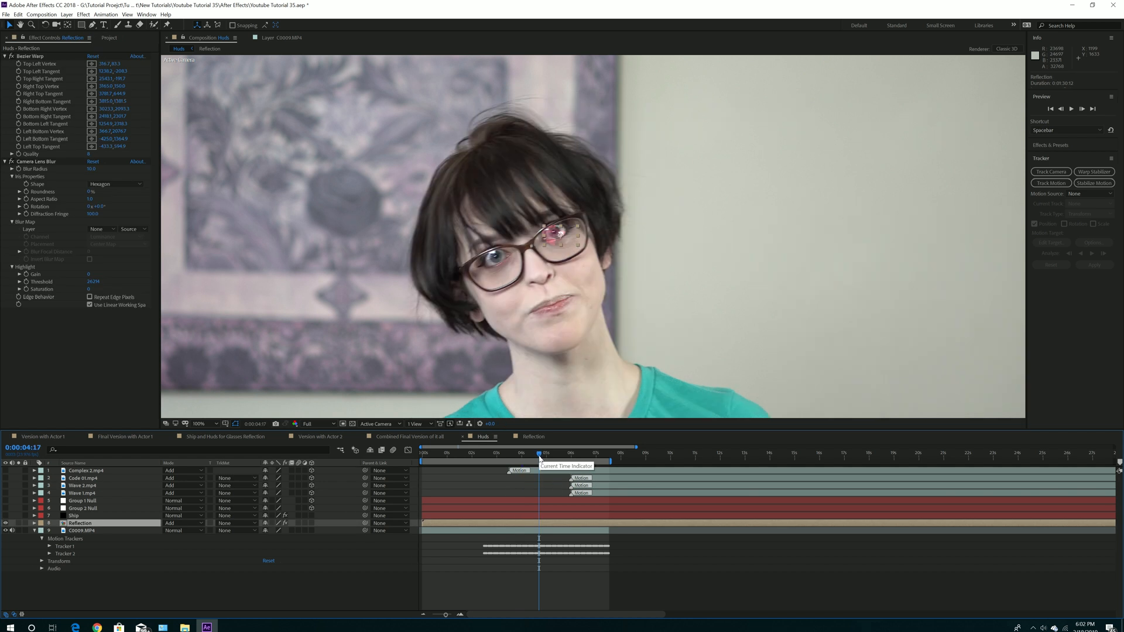
{"action": "left_click", "coordinate": [455, 317]}
{"action": "key", "text": "period"}
{"action": "key", "text": "period"}
{"action": "key", "text": "period"}
{"action": "key", "text": "period"}
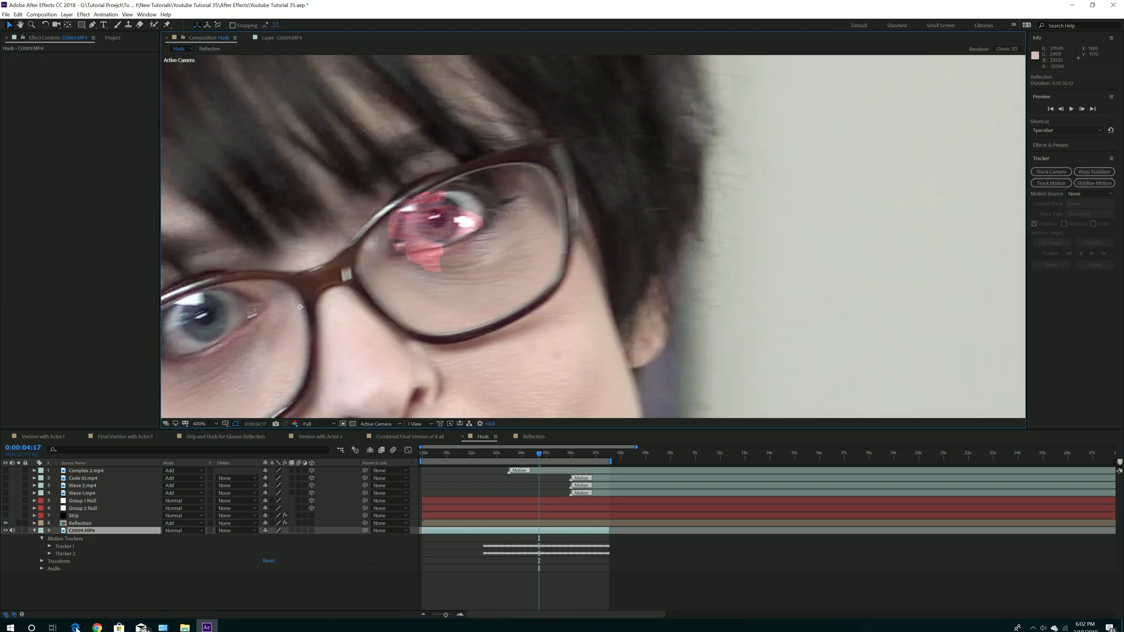
{"action": "left_click", "coordinate": [73, 523]}
{"action": "key", "text": "s"}
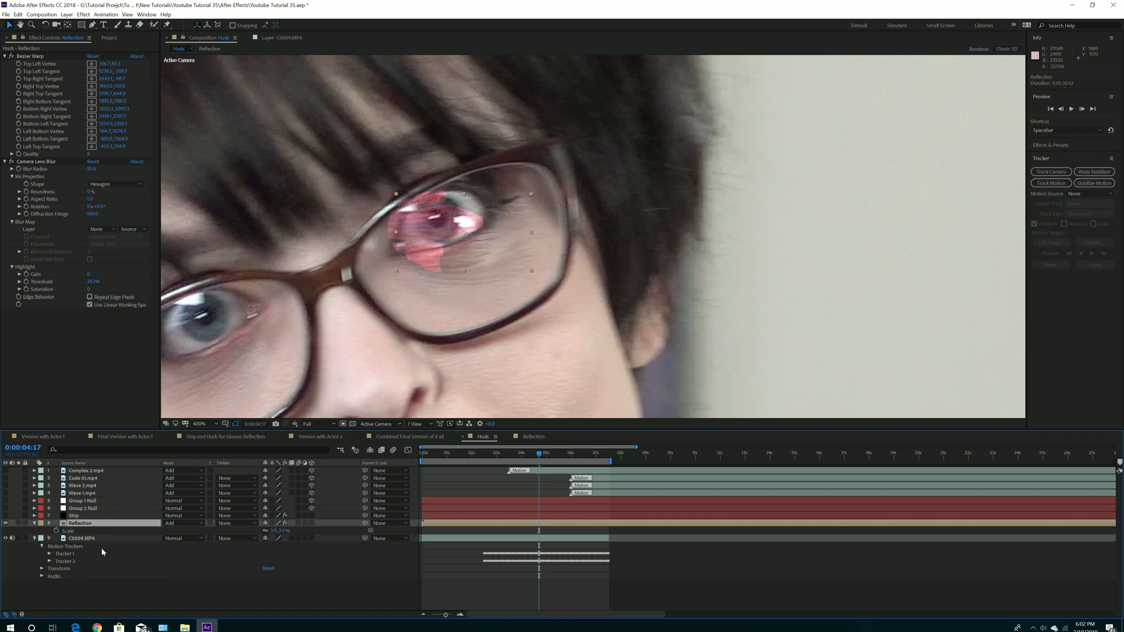
{"action": "left_click", "coordinate": [273, 531]}
{"action": "key", "text": "Return"}
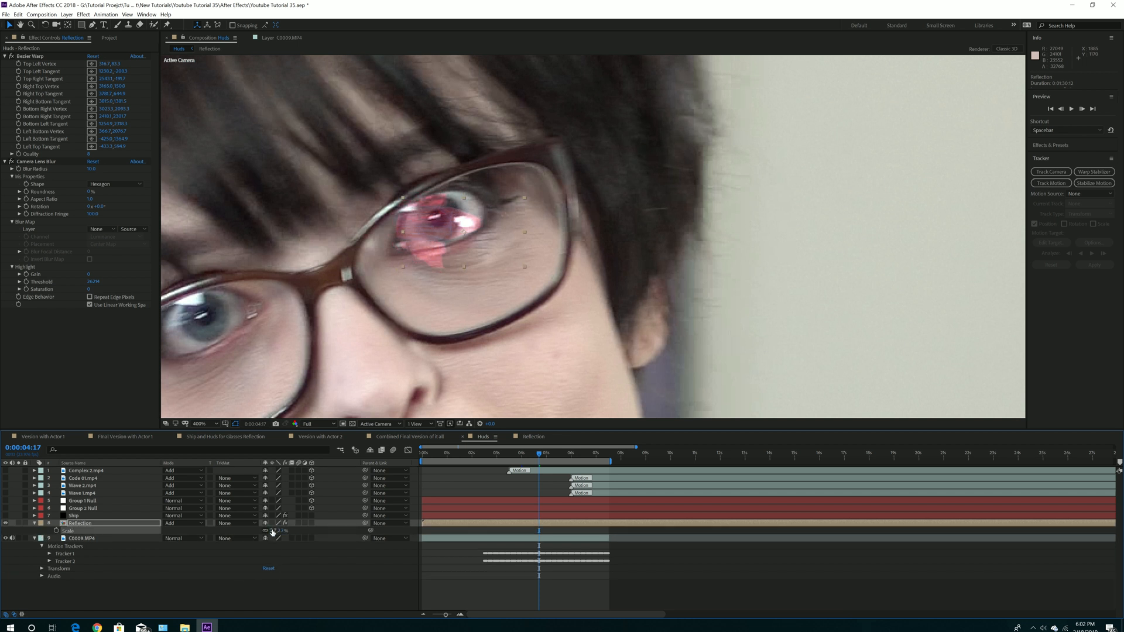
Collapse the Reflection layer and turn on motion blur for both that layer and the composition.
{"action": "left_click", "coordinate": [34, 523]}
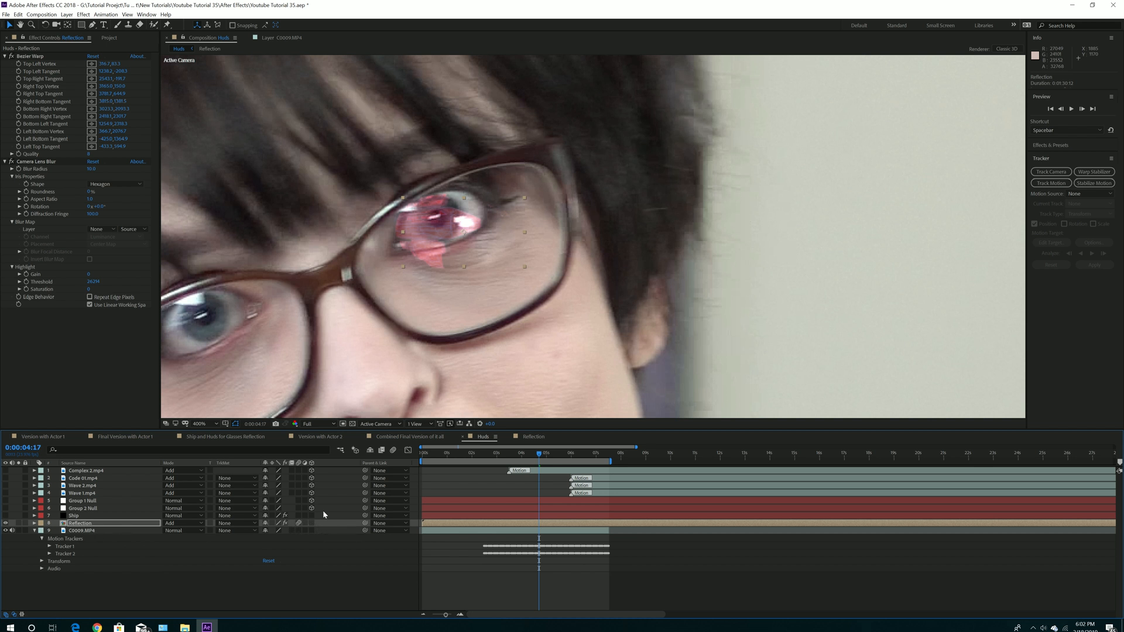
{"action": "left_click", "coordinate": [394, 451]}
{"action": "scroll", "coordinate": [388, 346], "scroll_direction": "down", "scroll_amount": 2}
{"action": "scroll", "coordinate": [533, 331], "scroll_direction": "up", "scroll_amount": 1}
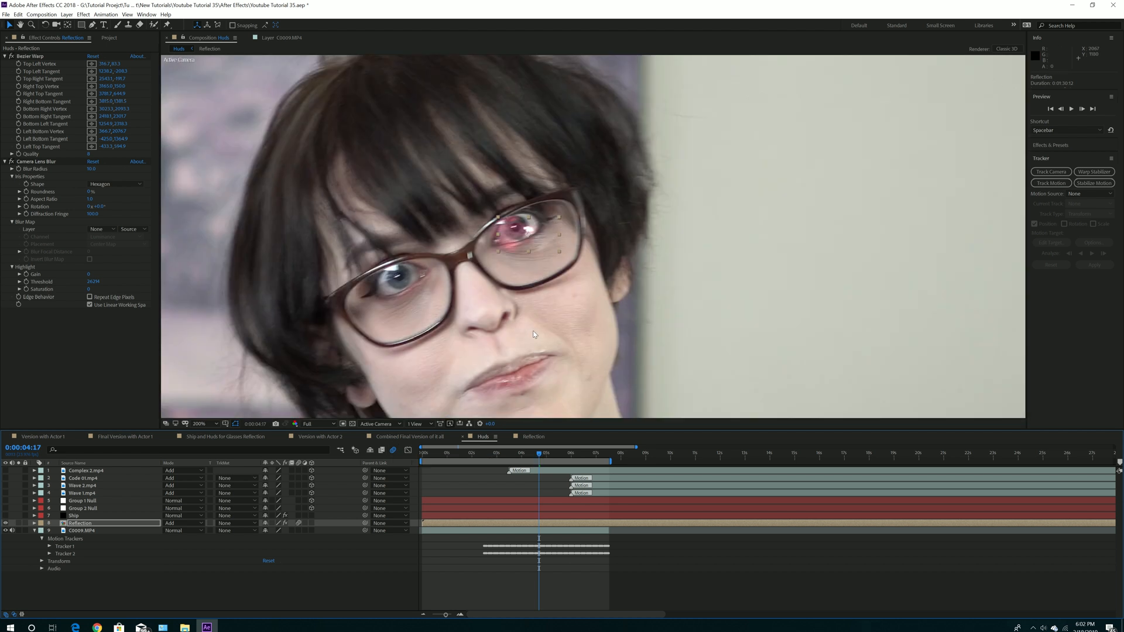
{"action": "left_click", "coordinate": [697, 308]}
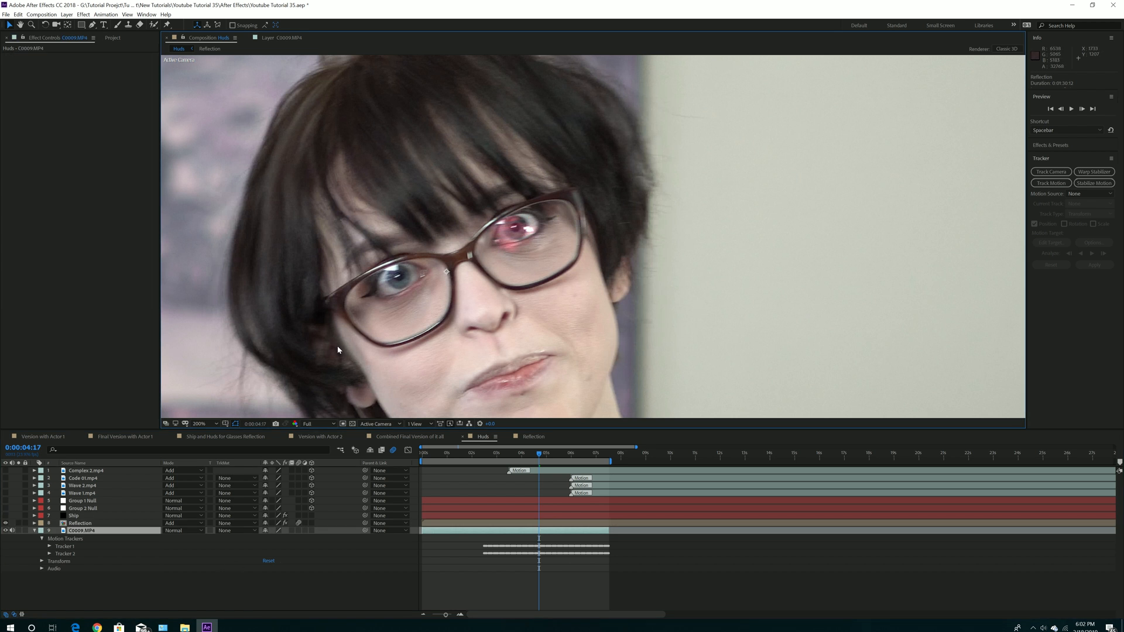
Make the hidden HUD, null and Ship layers, from Complex 2.mp4 down to Ship, visible over the actor footage again.
{"action": "scroll", "coordinate": [338, 349], "scroll_direction": "down", "scroll_amount": 3}
{"action": "scroll", "coordinate": [420, 359], "scroll_direction": "up", "scroll_amount": 2}
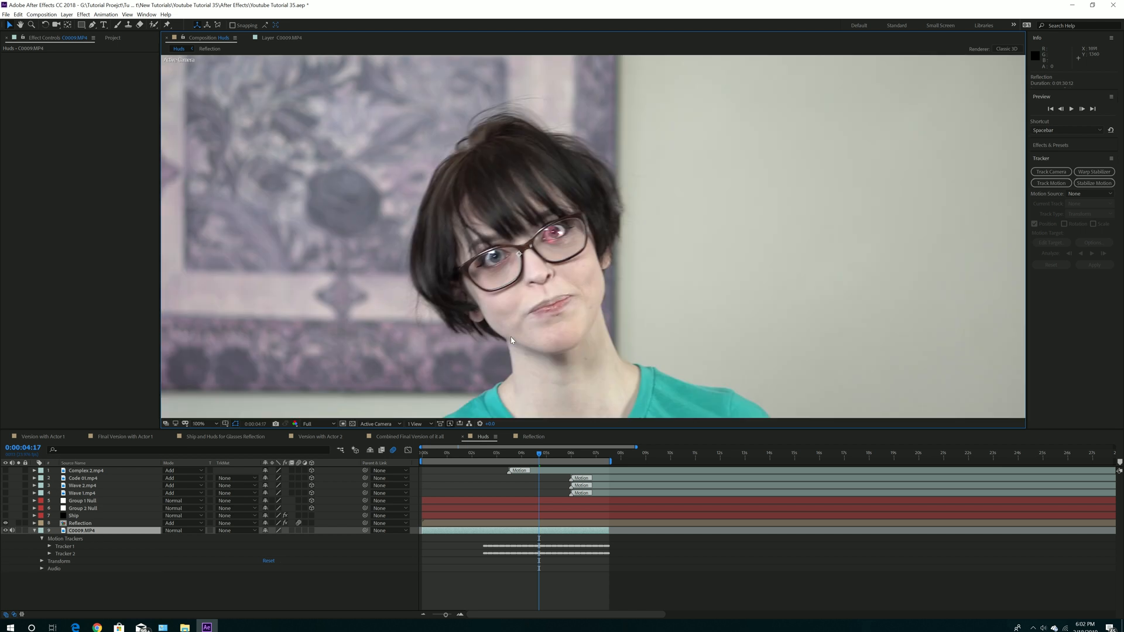
{"action": "scroll", "coordinate": [420, 360], "scroll_direction": "down", "scroll_amount": 1}
{"action": "left_click_drag", "start_coordinate": [5, 471], "coordinate": [6, 515]}
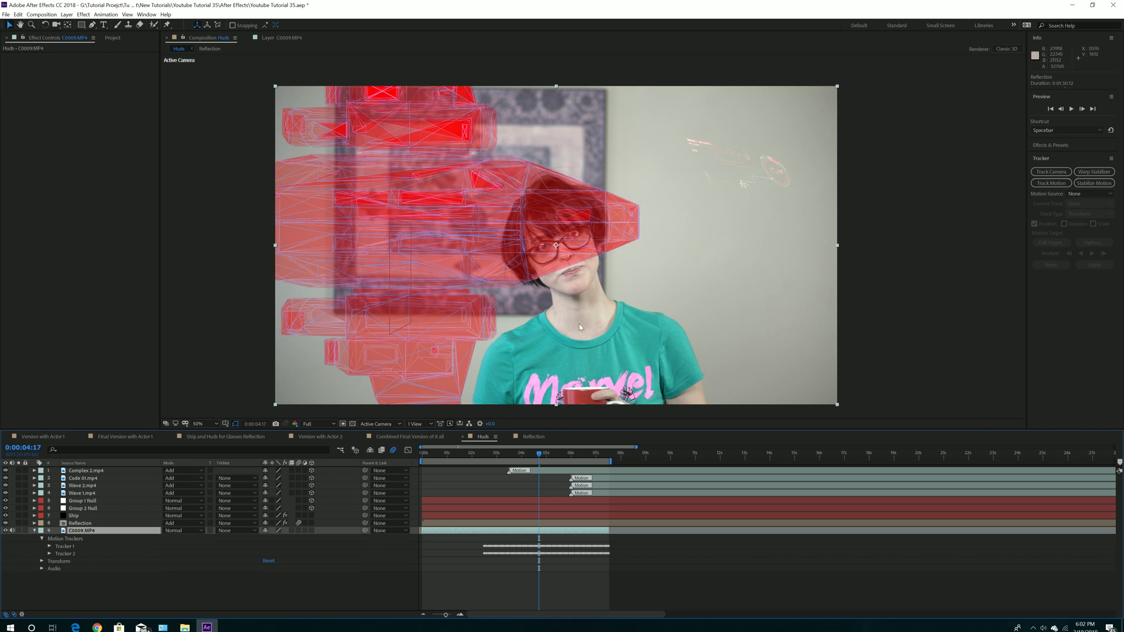
{"action": "key", "text": "period"}
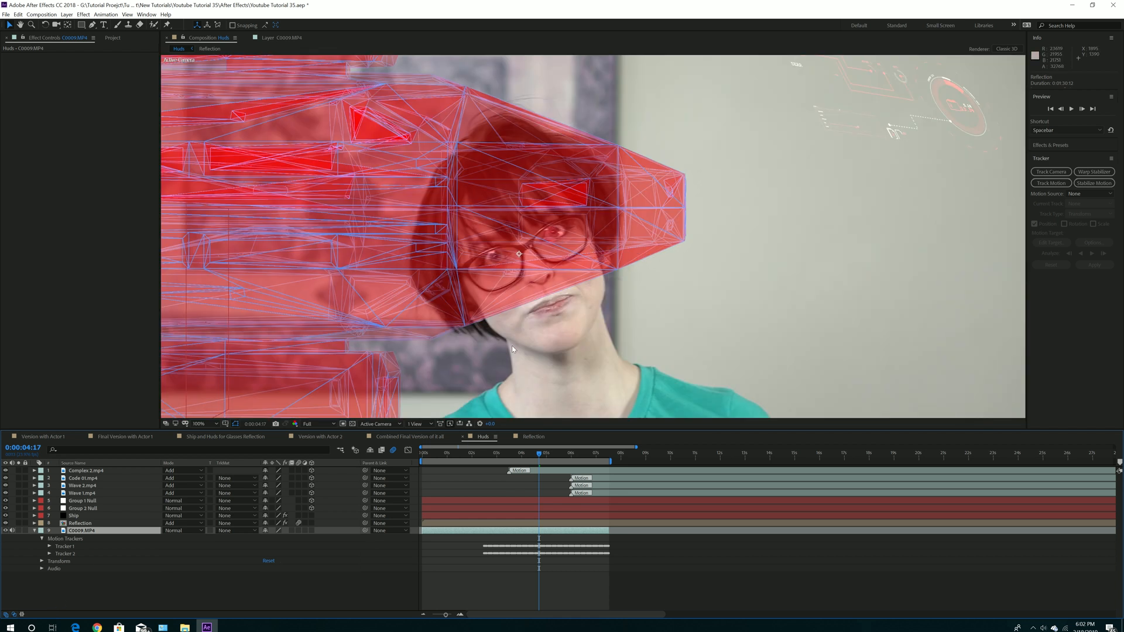
{"action": "key", "text": "comma"}
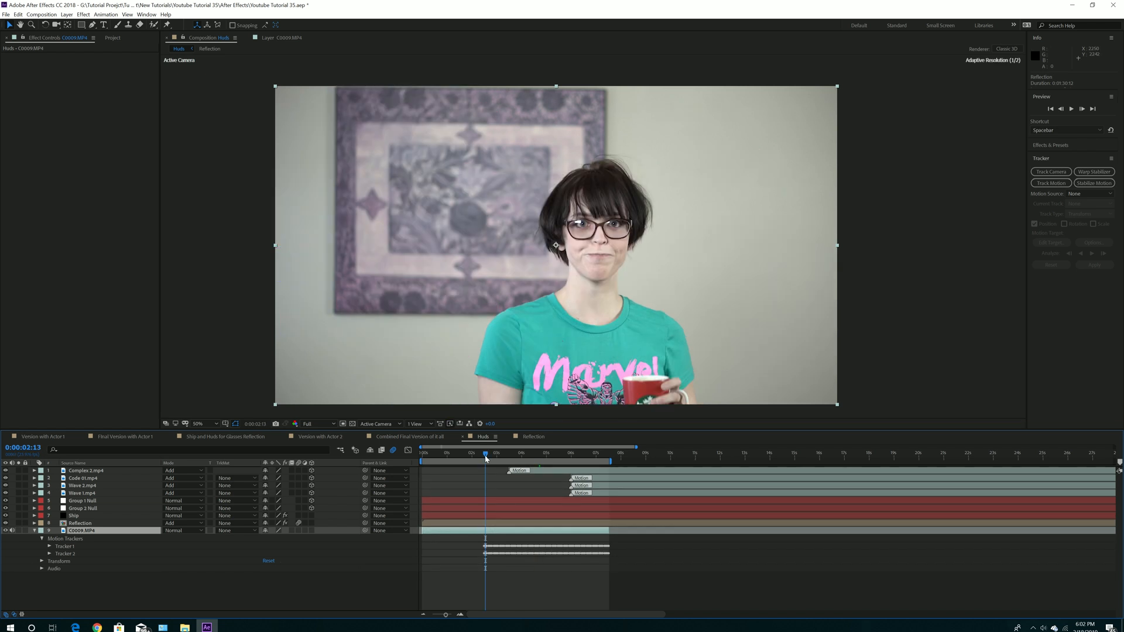
Go to 0:00:02:20, near the ship's first appearance above the hand, and set the composition's preview resolution to Half.
{"action": "left_click", "coordinate": [460, 615]}
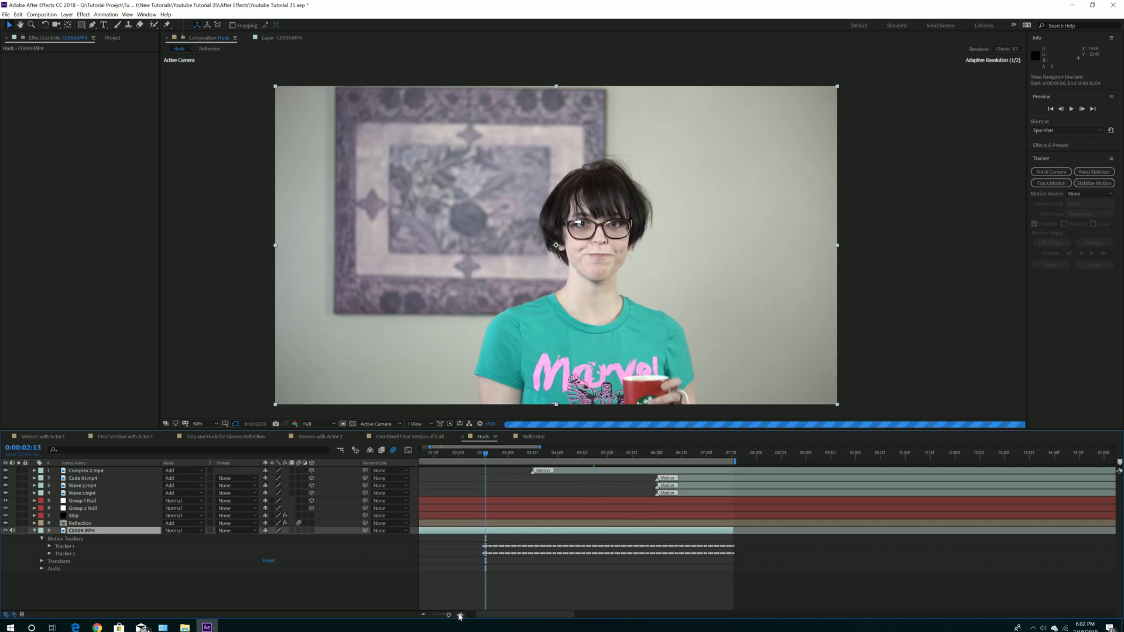
{"action": "left_click_drag", "start_coordinate": [485, 458], "coordinate": [539, 455]}
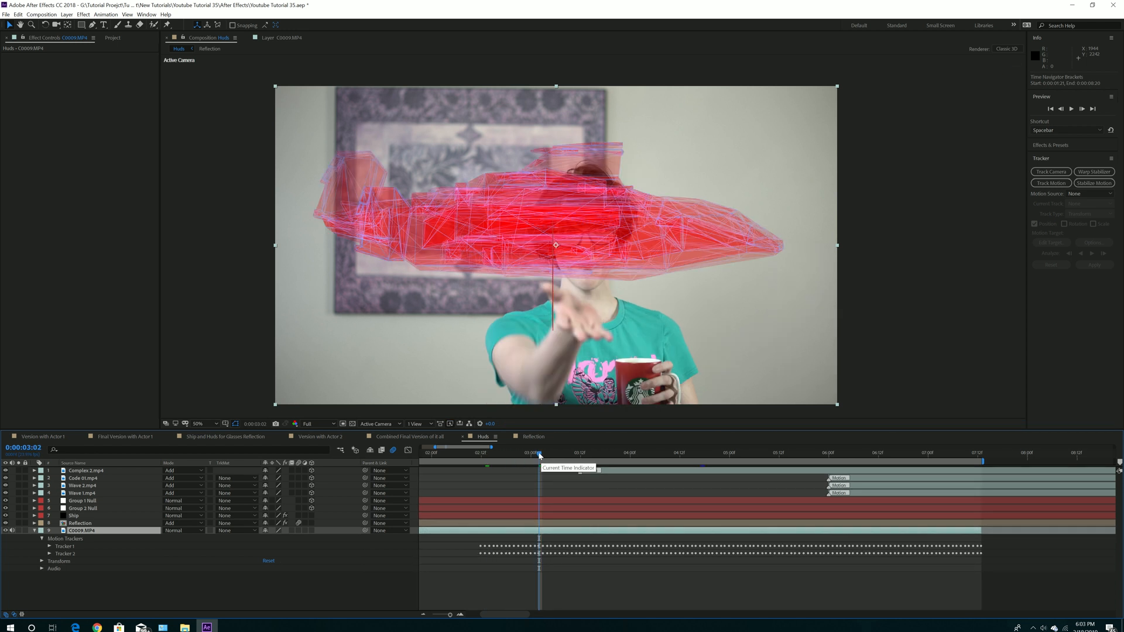
{"action": "left_click_drag", "start_coordinate": [539, 456], "coordinate": [515, 456]}
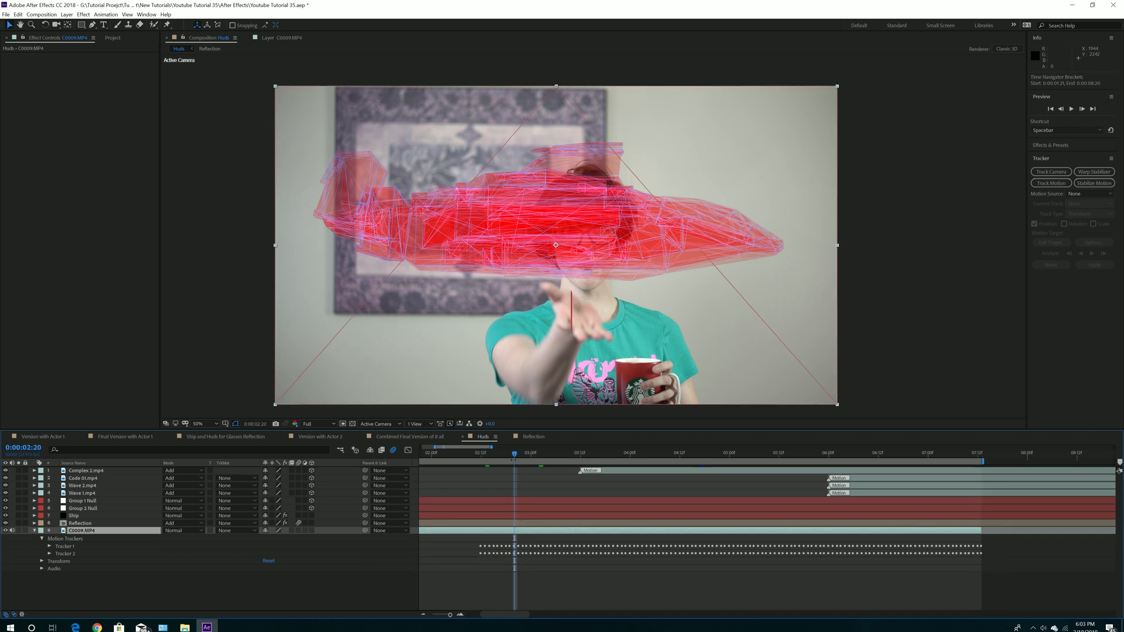
{"action": "left_click", "coordinate": [314, 423]}
{"action": "left_click", "coordinate": [315, 455]}
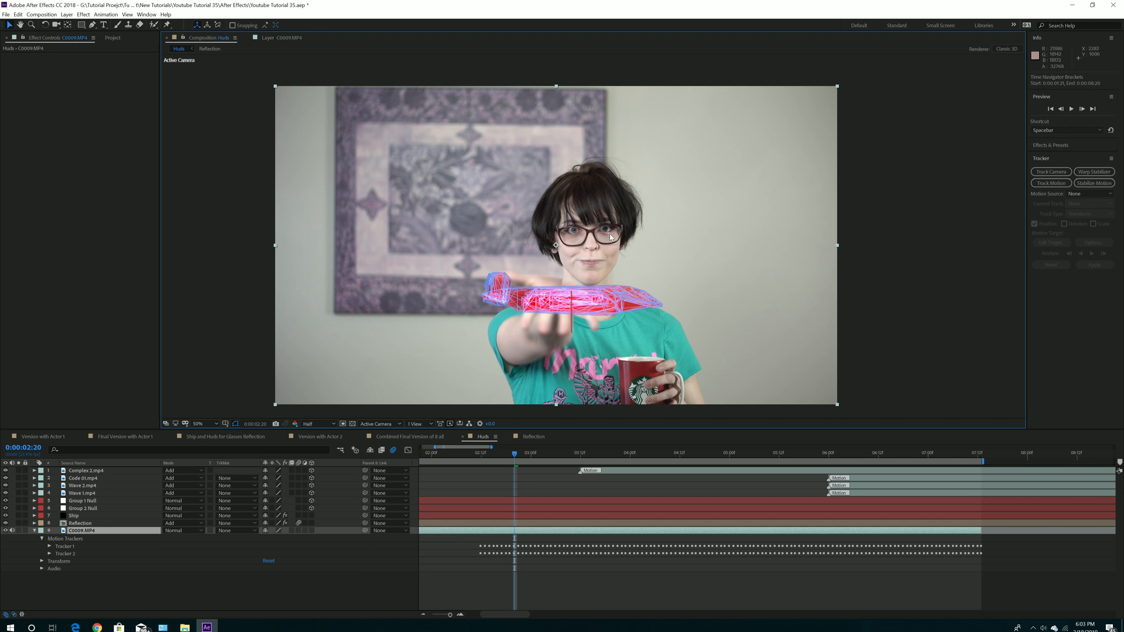
Examine the ship's emergence between 0:00:02:17 and 0:00:03:00, then compare it with the glasses reflection up close at 0:00:02:21.
{"action": "left_click", "coordinate": [501, 454]}
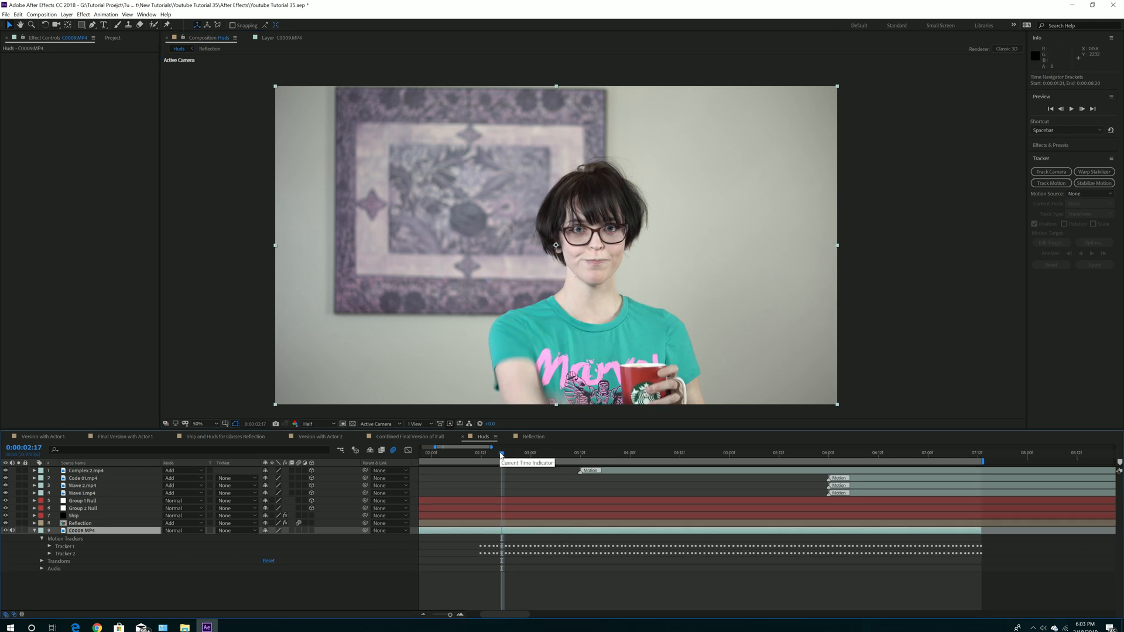
{"action": "left_click_drag", "start_coordinate": [502, 455], "coordinate": [529, 458]}
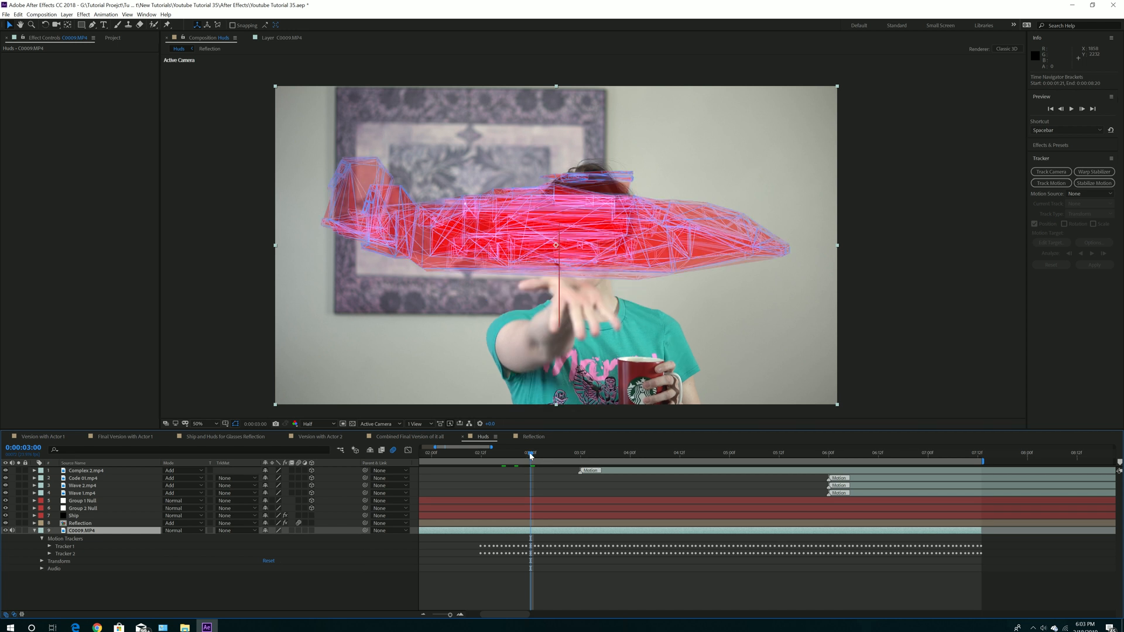
{"action": "left_click_drag", "start_coordinate": [531, 455], "coordinate": [519, 459]}
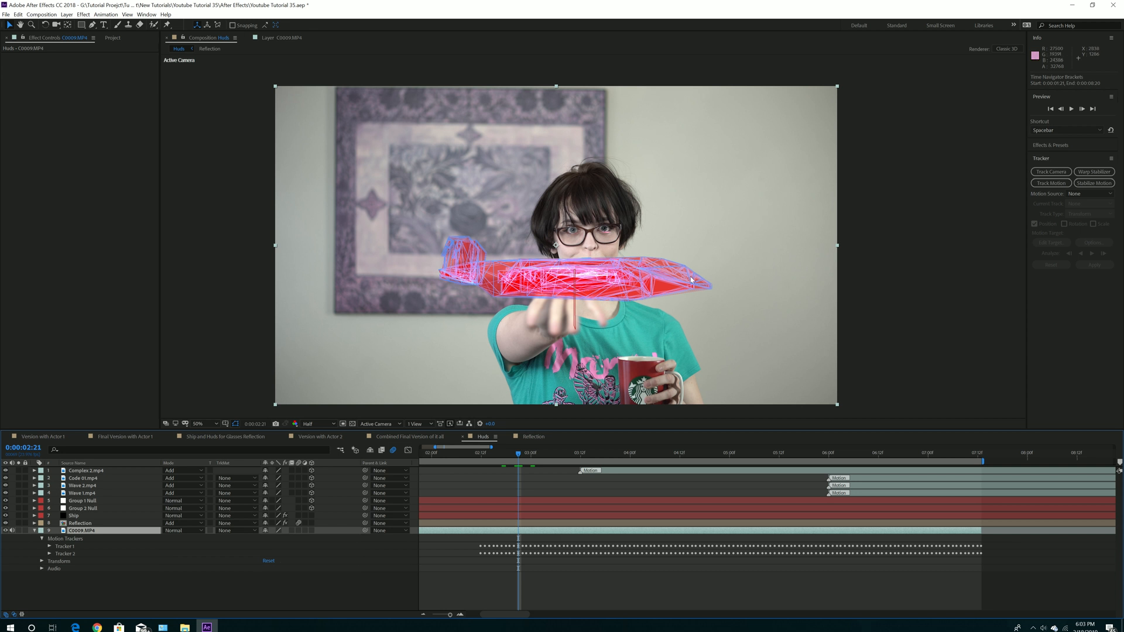
{"action": "scroll", "coordinate": [575, 320], "scroll_direction": "up", "scroll_amount": 1}
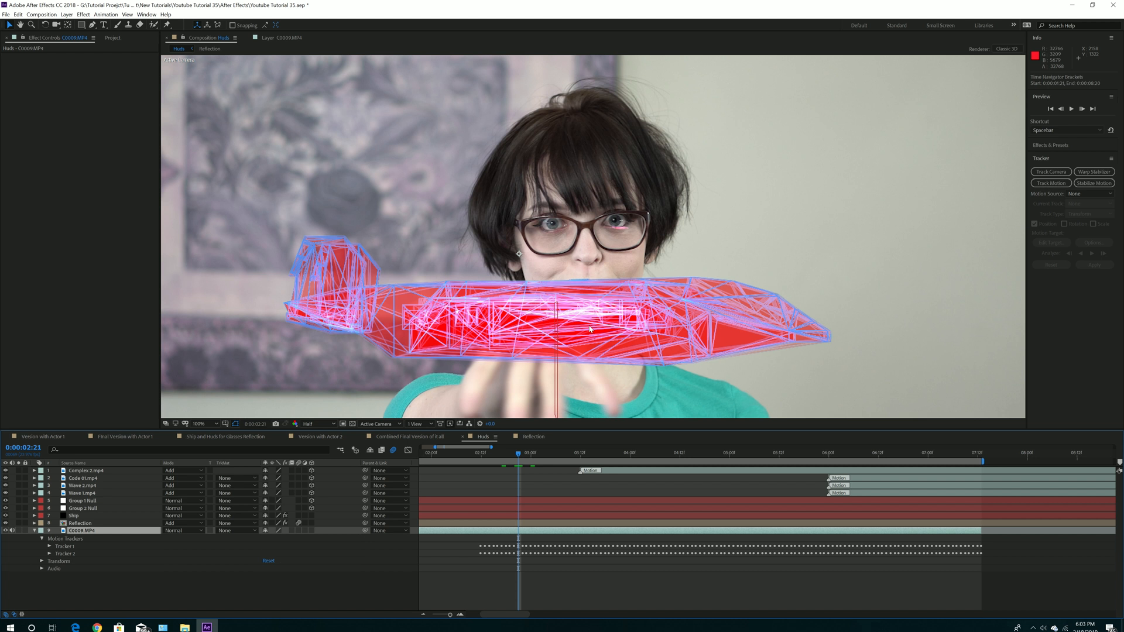
{"action": "scroll", "coordinate": [590, 329], "scroll_direction": "down", "scroll_amount": 1}
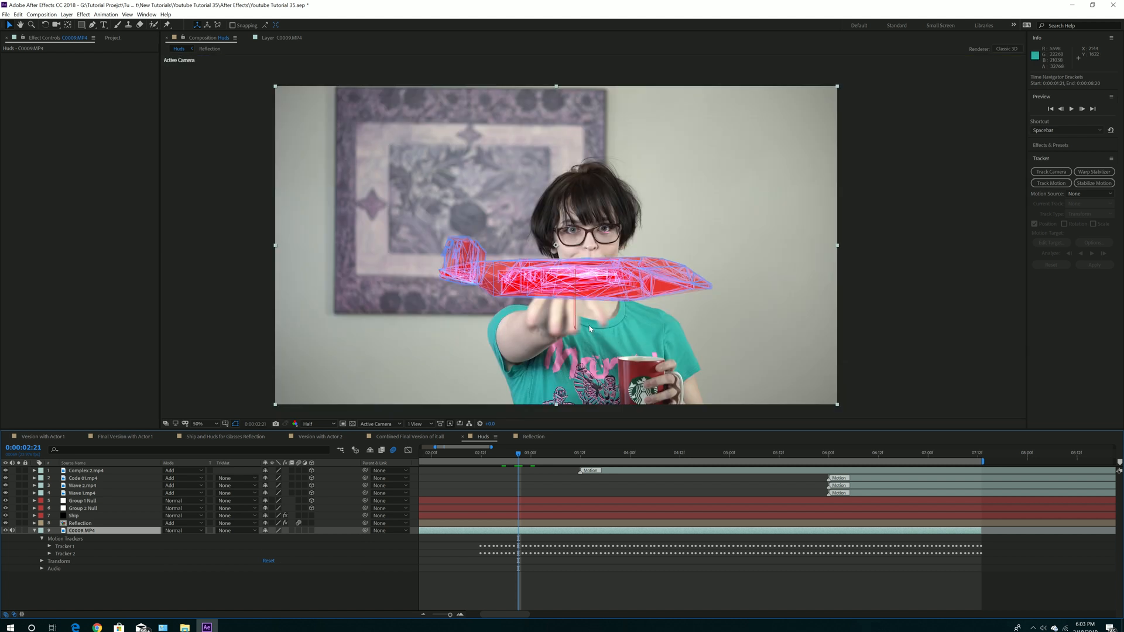